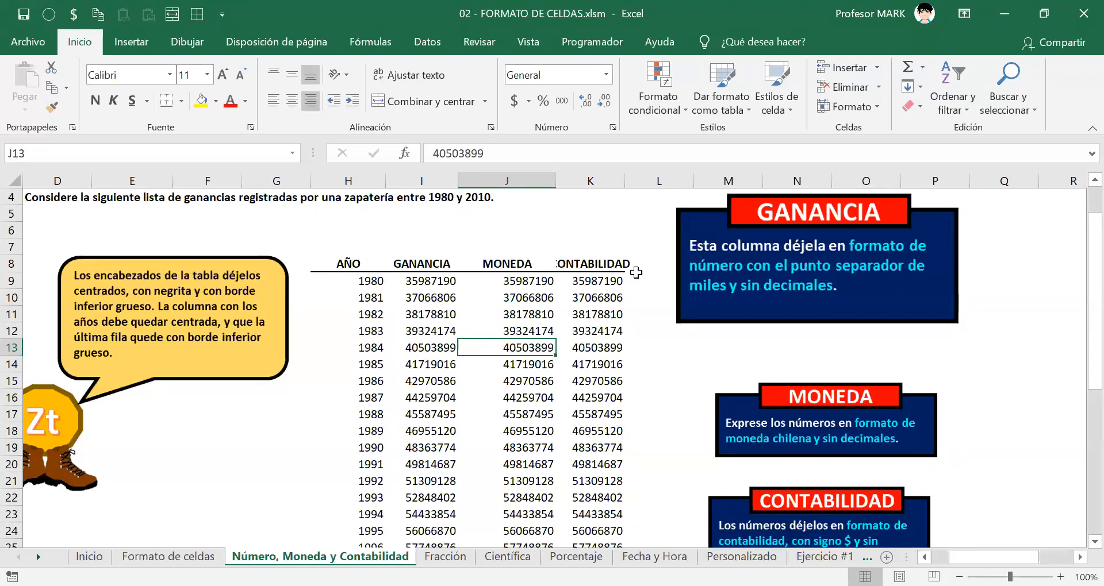
{"action": "scroll", "coordinate": [557, 314], "scroll_direction": "down", "scroll_amount": 1}
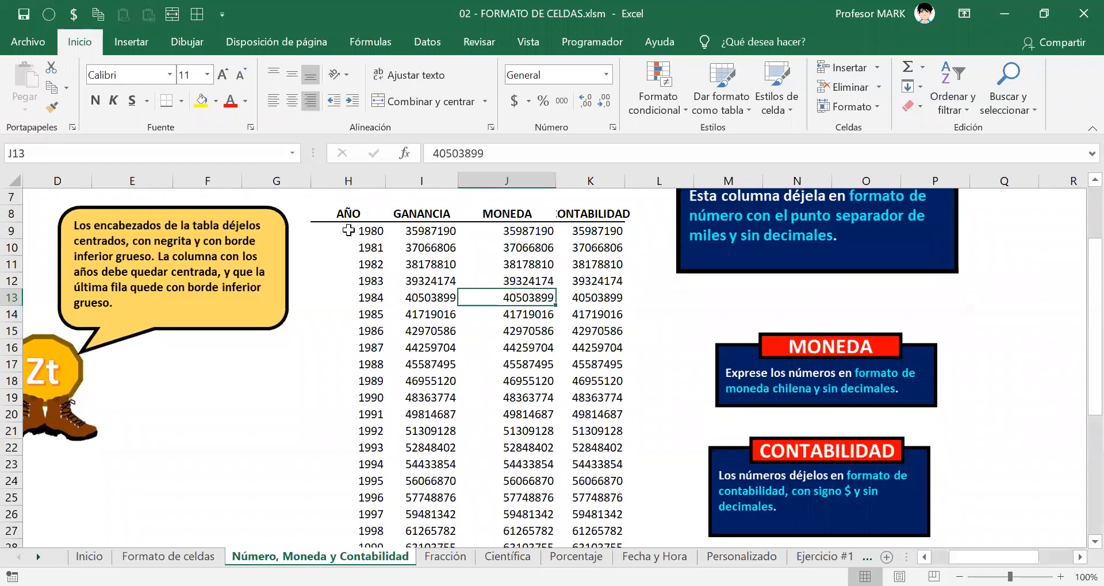
{"action": "left_click_drag", "start_coordinate": [361, 231], "coordinate": [361, 447]}
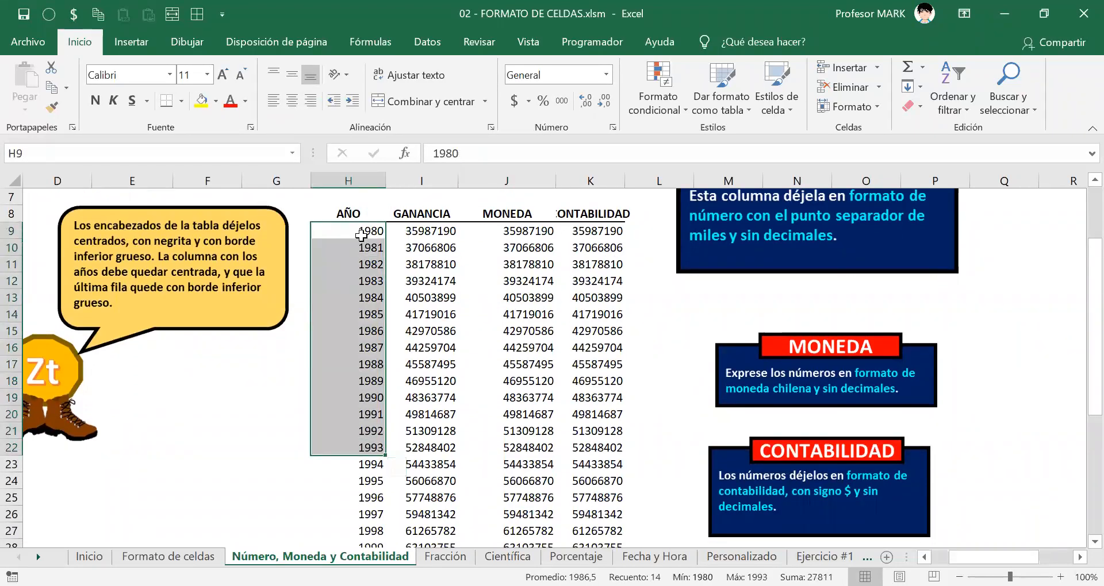
{"action": "left_click", "coordinate": [513, 345]}
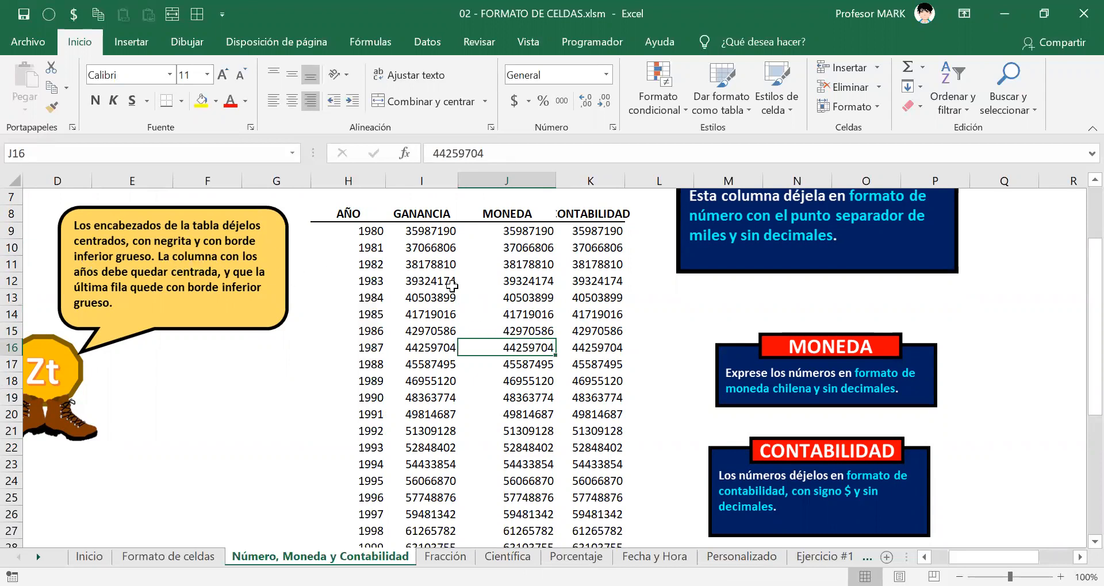
{"action": "left_click", "coordinate": [374, 232]}
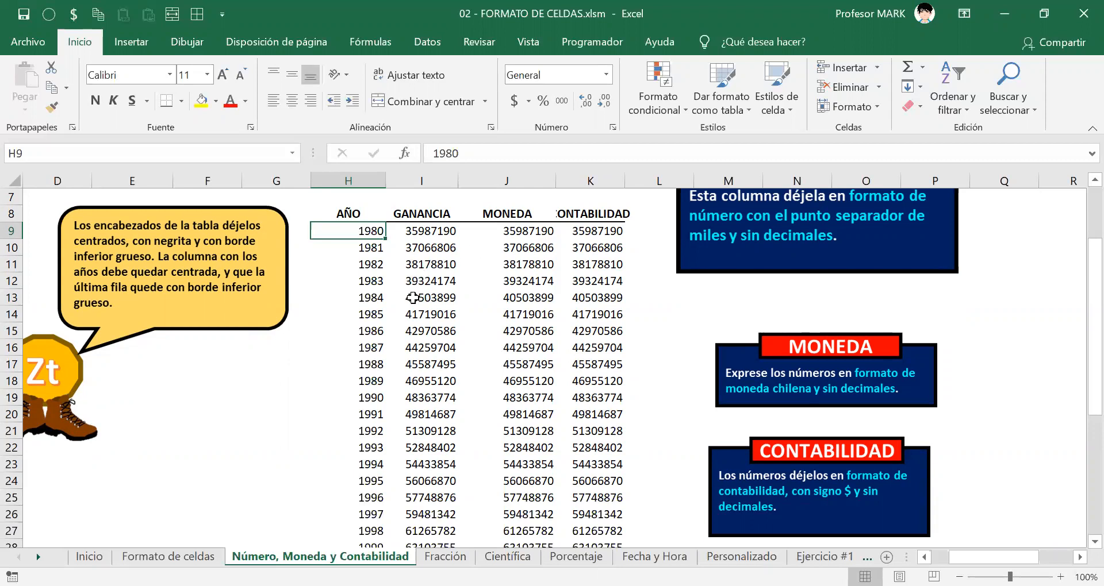
Step: Examine the AÑO, GANANCIA and MONEDA values from row 9 downward at up to 400% zoom and restore the 100% view
{"action": "scroll", "coordinate": [368, 283], "scroll_direction": "up", "scroll_amount": 7}
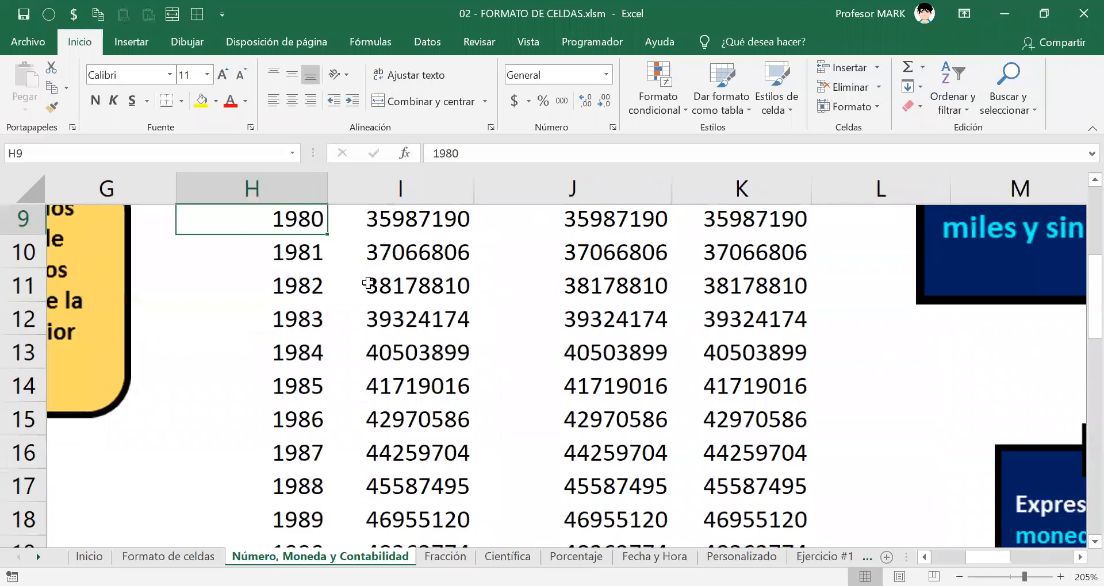
{"action": "scroll", "coordinate": [288, 281], "scroll_direction": "up", "scroll_amount": 2}
{"action": "scroll", "coordinate": [423, 366], "scroll_direction": "up", "scroll_amount": 3}
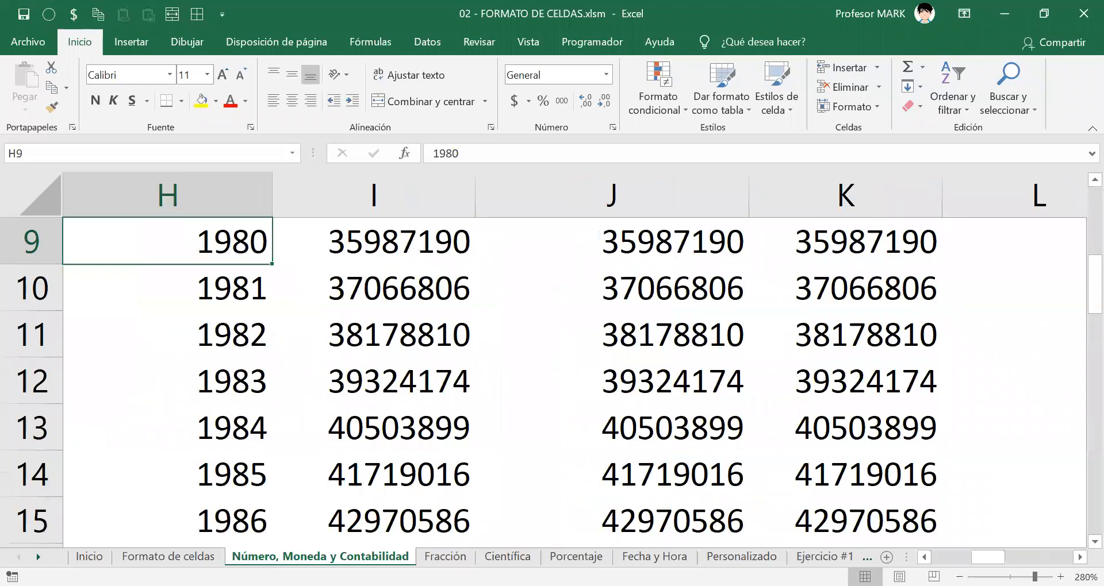
{"action": "scroll", "coordinate": [575, 374], "scroll_direction": "left", "scroll_amount": 4}
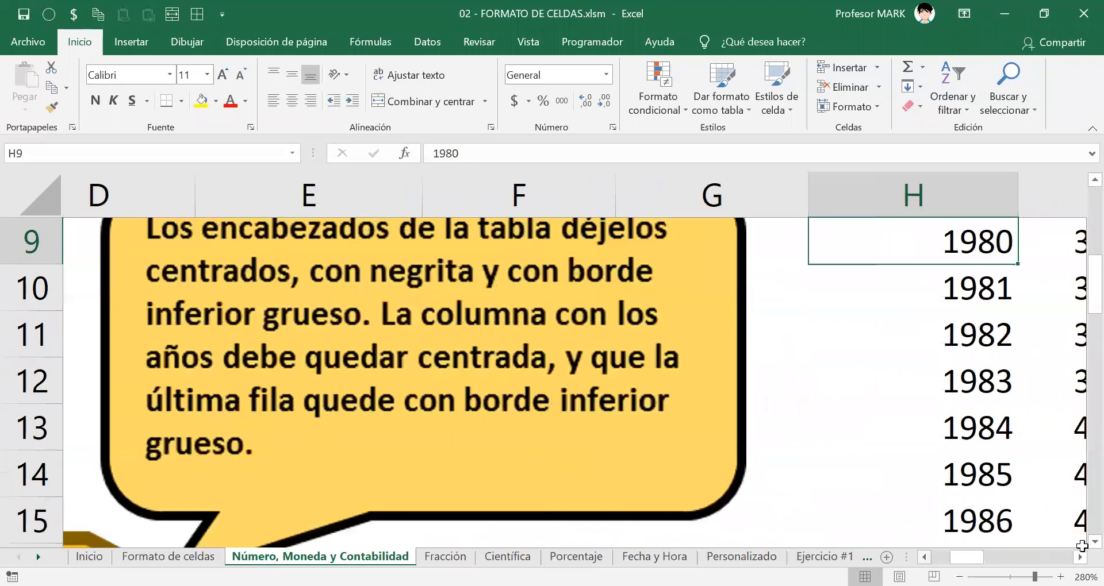
{"action": "scroll", "coordinate": [761, 486], "scroll_direction": "right", "scroll_amount": 4}
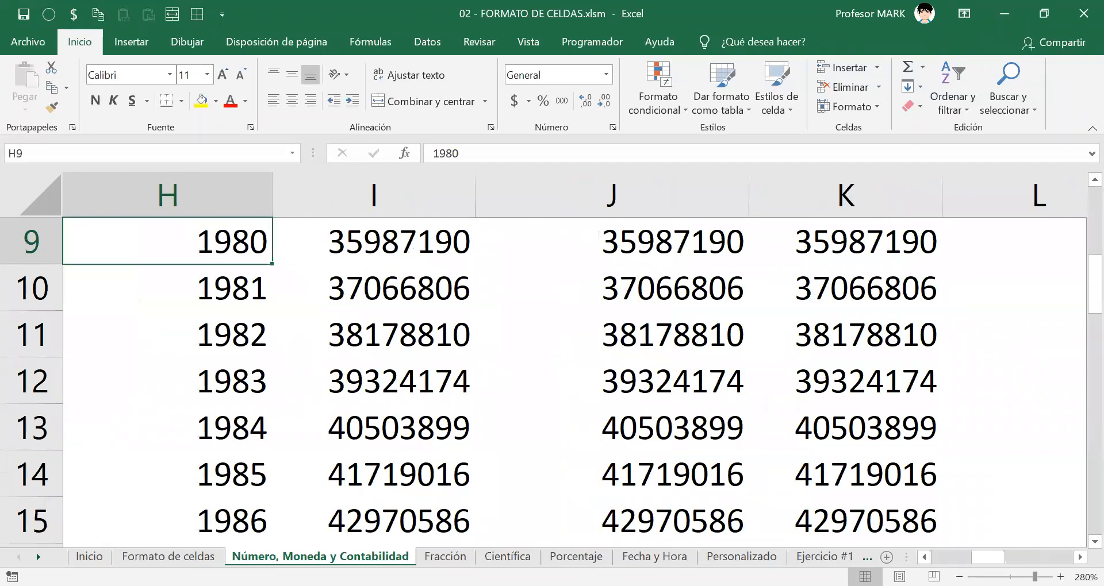
{"action": "left_click", "coordinate": [1061, 577]}
{"action": "left_click", "coordinate": [1060, 577]}
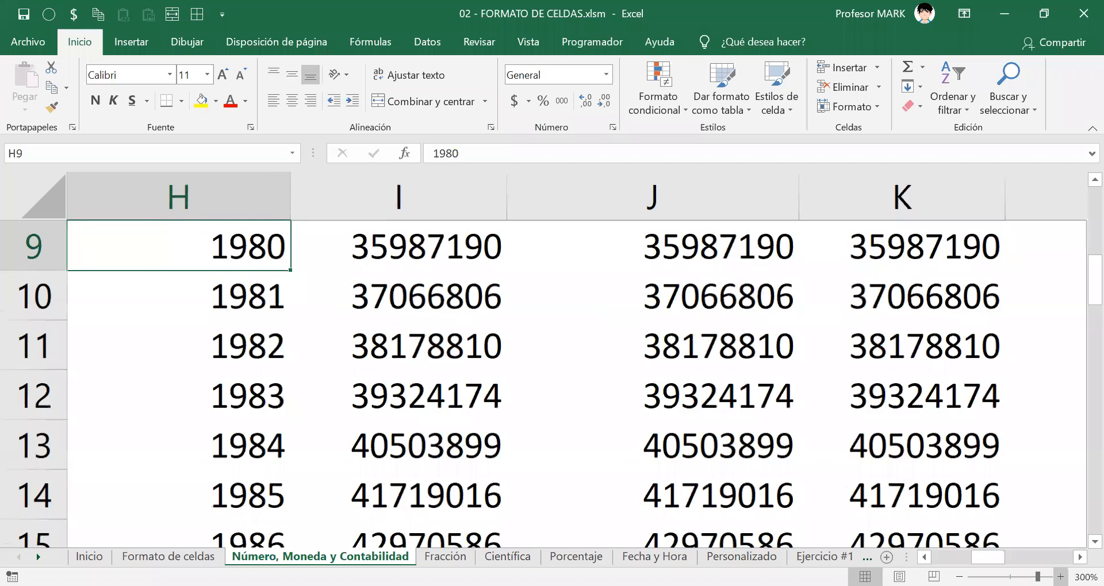
{"action": "left_click", "coordinate": [1060, 577]}
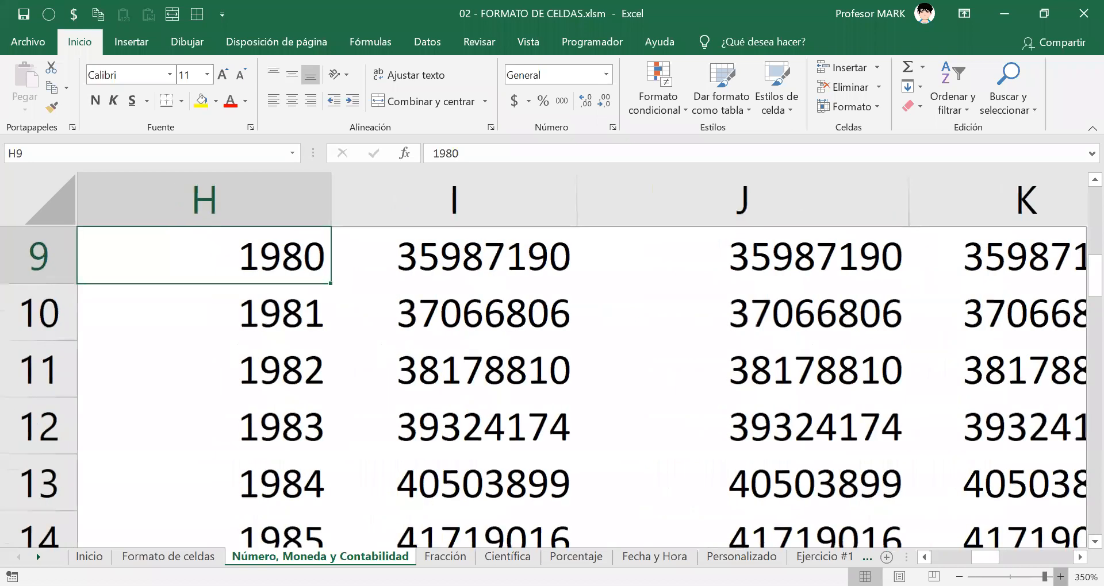
{"action": "left_click", "coordinate": [1061, 576]}
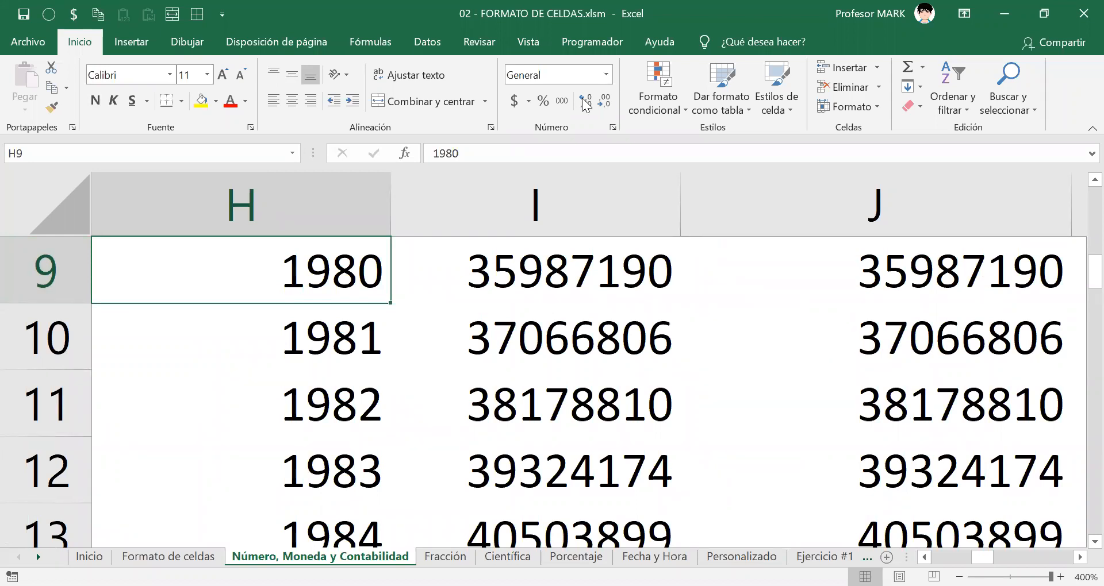
{"action": "key", "text": "alt+Tab"}
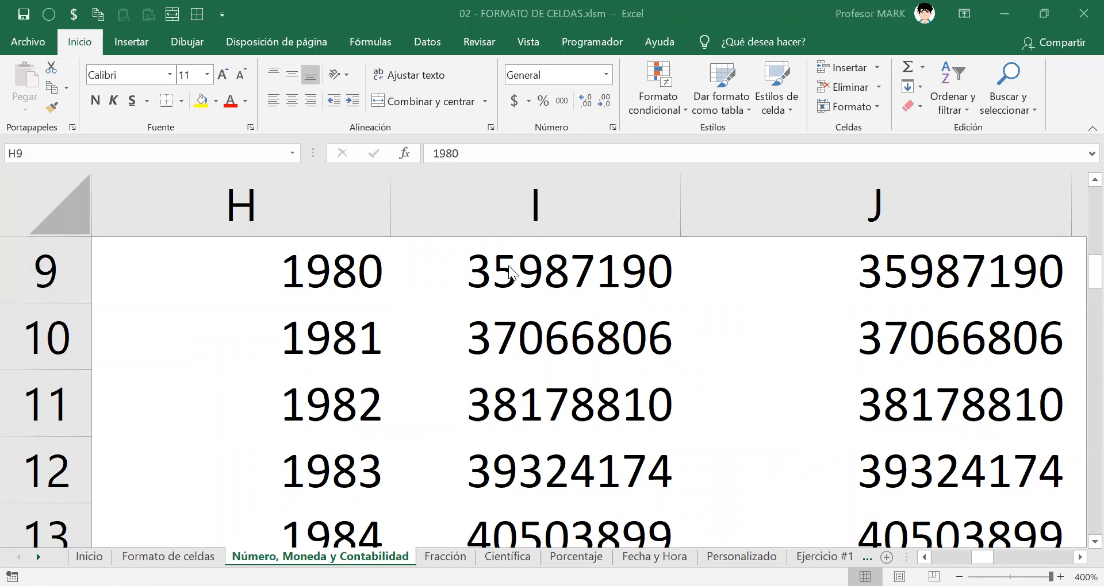
{"action": "left_click", "coordinate": [363, 285]}
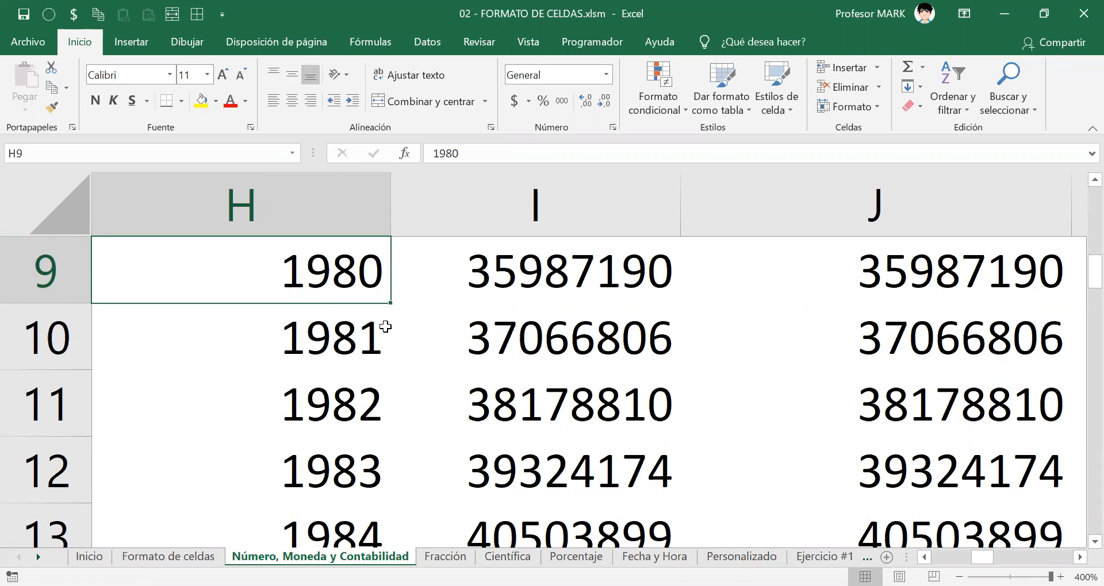
{"action": "scroll", "coordinate": [385, 327], "scroll_direction": "down", "scroll_amount": 11, "text": "ctrl"}
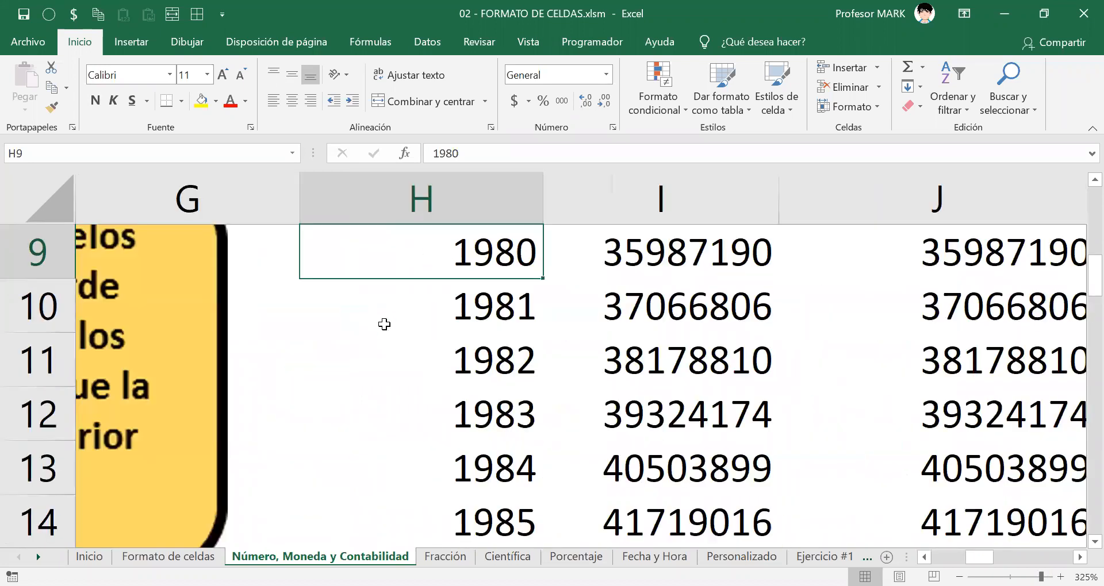
{"action": "scroll", "coordinate": [384, 325], "scroll_direction": "down", "scroll_amount": 5, "text": "ctrl"}
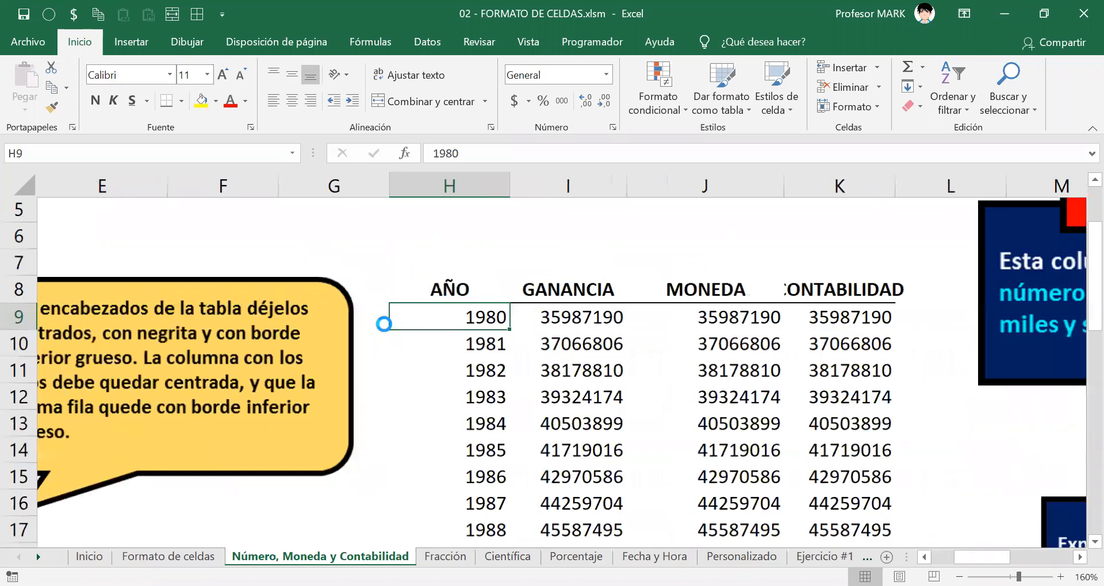
{"action": "scroll", "coordinate": [375, 308], "scroll_direction": "down", "scroll_amount": 4, "text": "ctrl"}
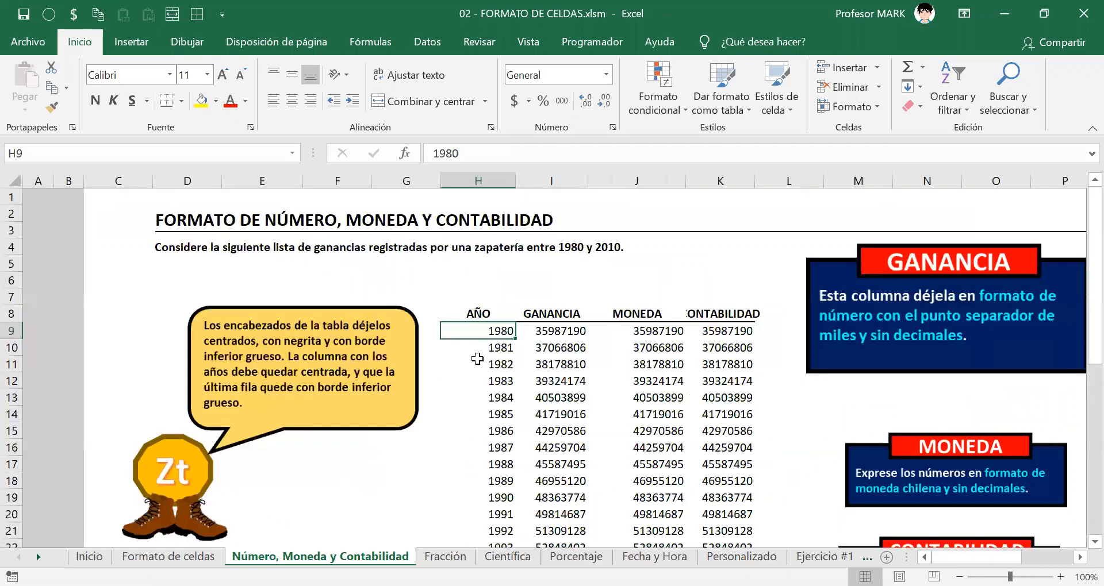
Step: Center the years 1980 to 2010 horizontally in cells H9:H39 of the AÑO column
{"action": "scroll", "coordinate": [477, 358], "scroll_direction": "down", "scroll_amount": 2}
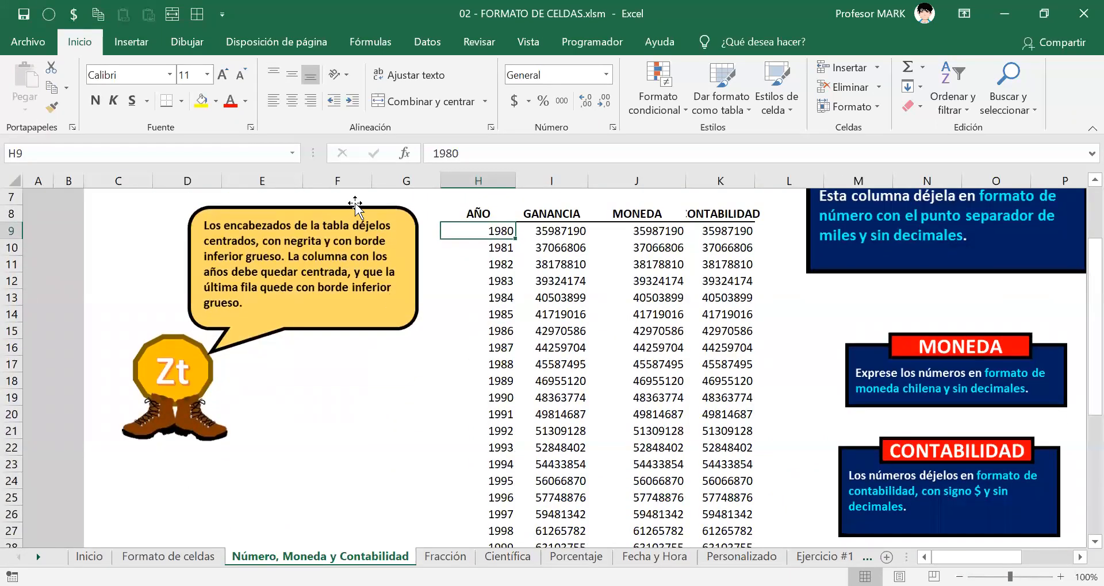
{"action": "left_click_drag", "start_coordinate": [487, 230], "coordinate": [493, 362]}
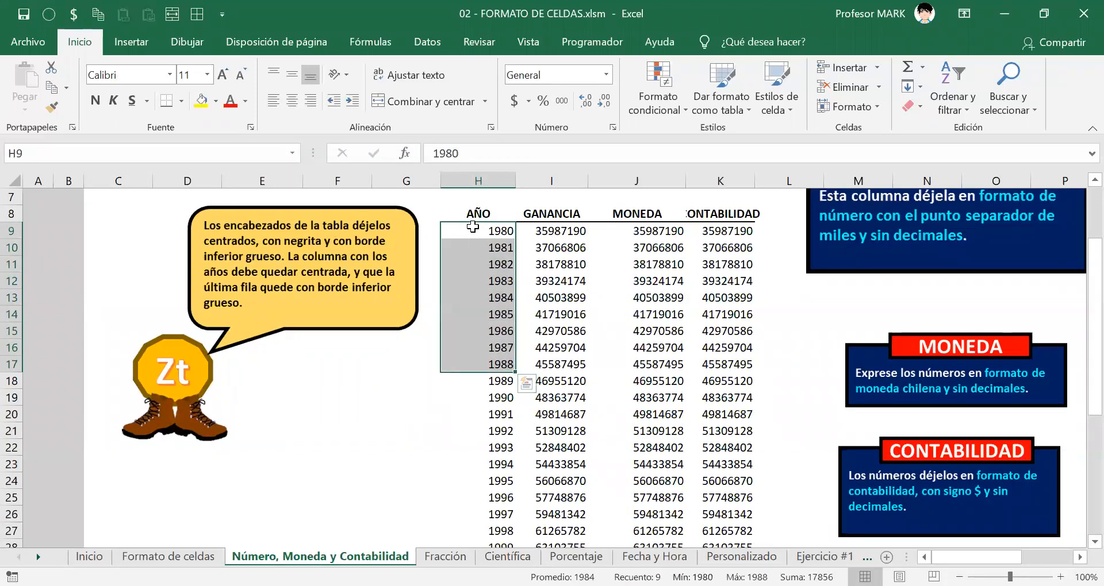
{"action": "left_click", "coordinate": [447, 235]}
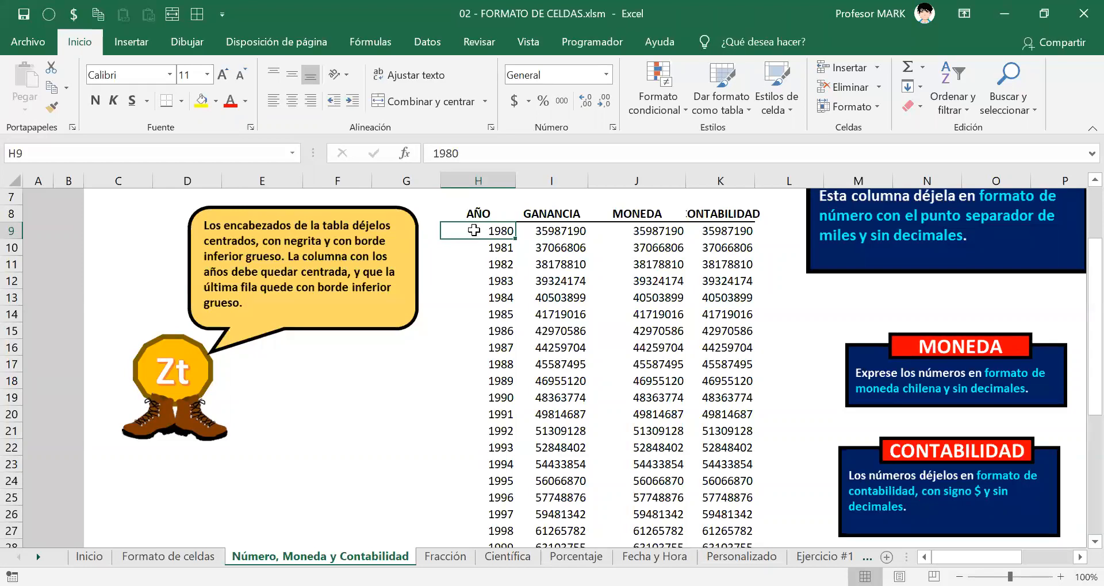
{"action": "left_click_drag", "start_coordinate": [473, 230], "coordinate": [478, 557]}
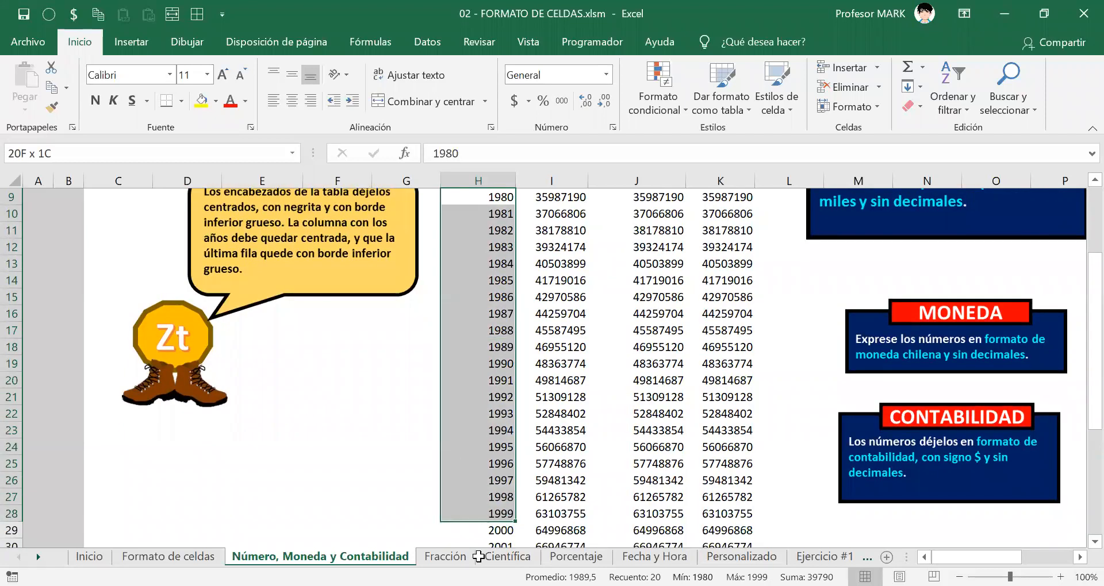
{"action": "left_click_drag", "start_coordinate": [478, 556], "coordinate": [469, 496]}
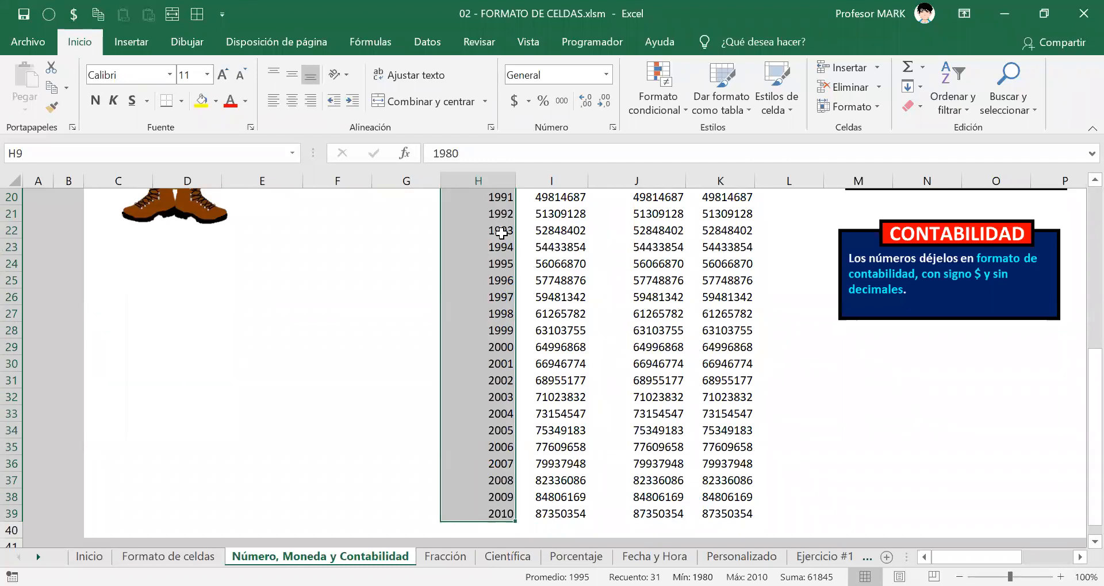
{"action": "key", "text": "ctrl+1"}
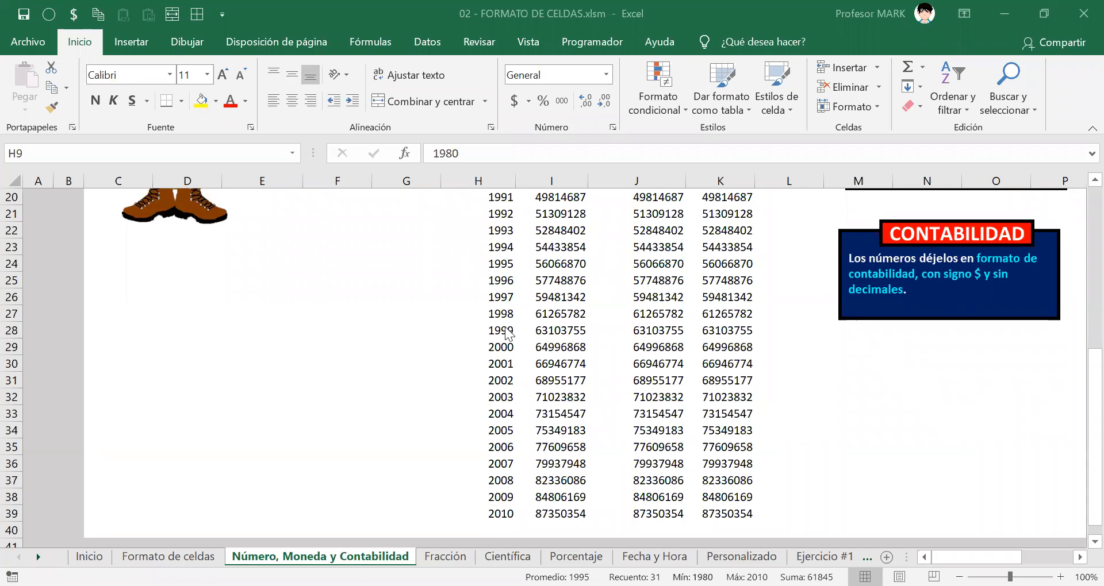
{"action": "scroll", "coordinate": [503, 334], "scroll_direction": "up", "scroll_amount": 4}
{"action": "scroll", "coordinate": [485, 339], "scroll_direction": "down", "scroll_amount": 6}
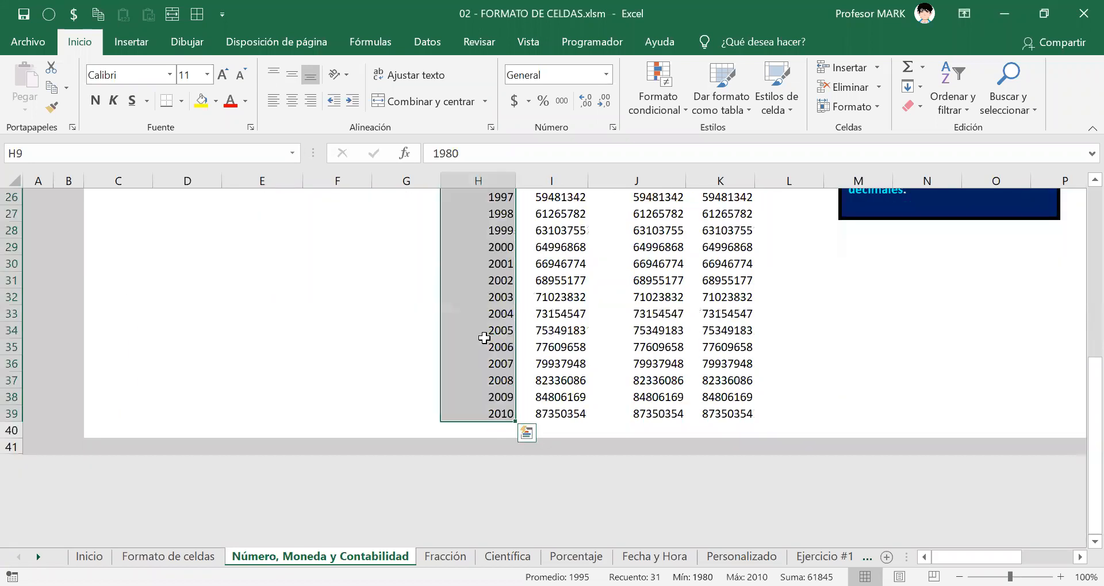
{"action": "scroll", "coordinate": [484, 338], "scroll_direction": "up", "scroll_amount": 8}
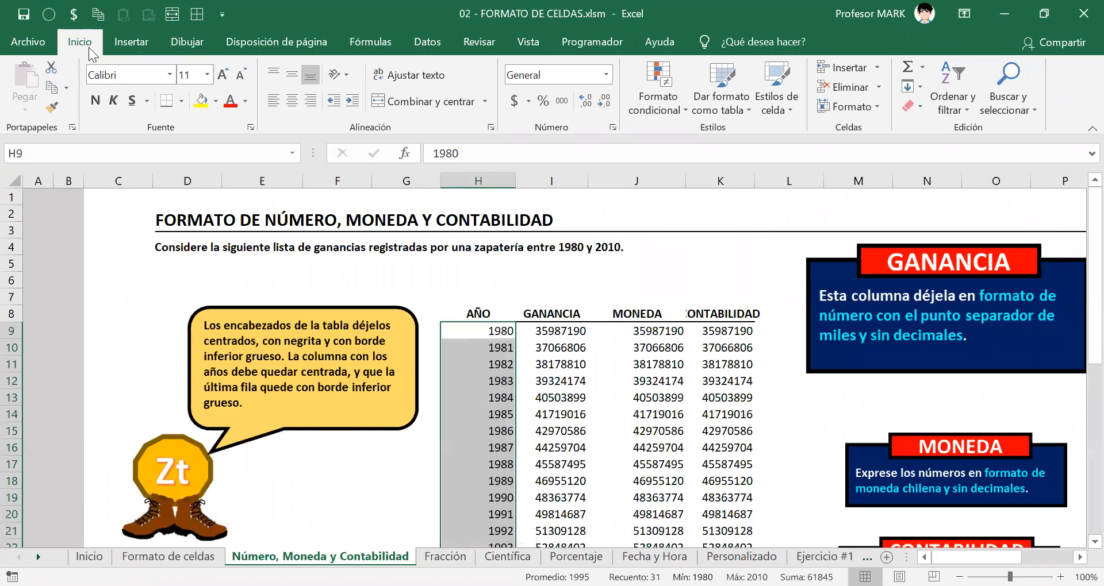
{"action": "left_click", "coordinate": [292, 104]}
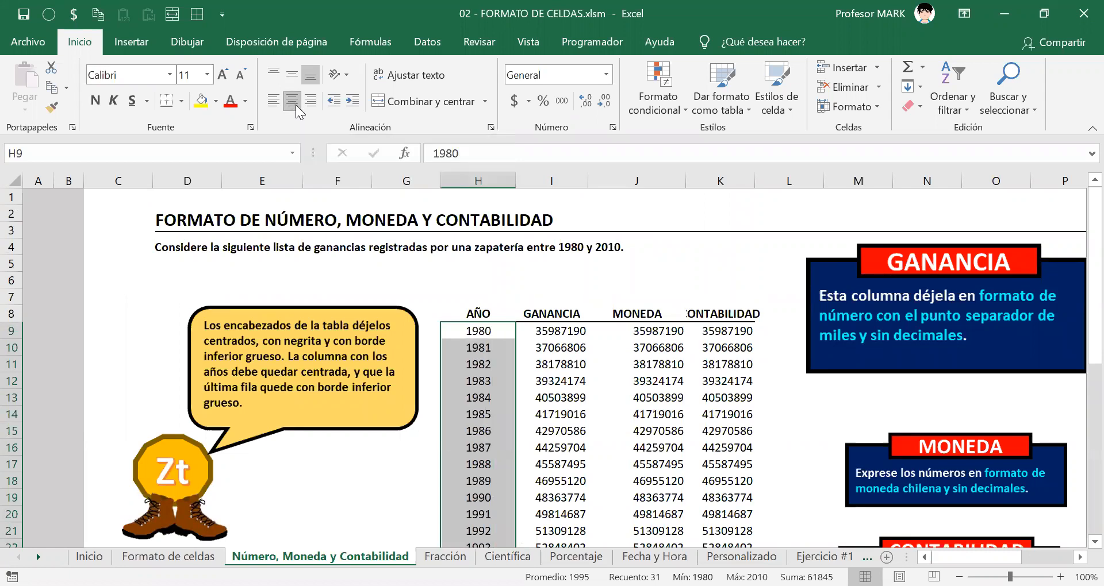
{"action": "scroll", "coordinate": [470, 385], "scroll_direction": "down", "scroll_amount": 3}
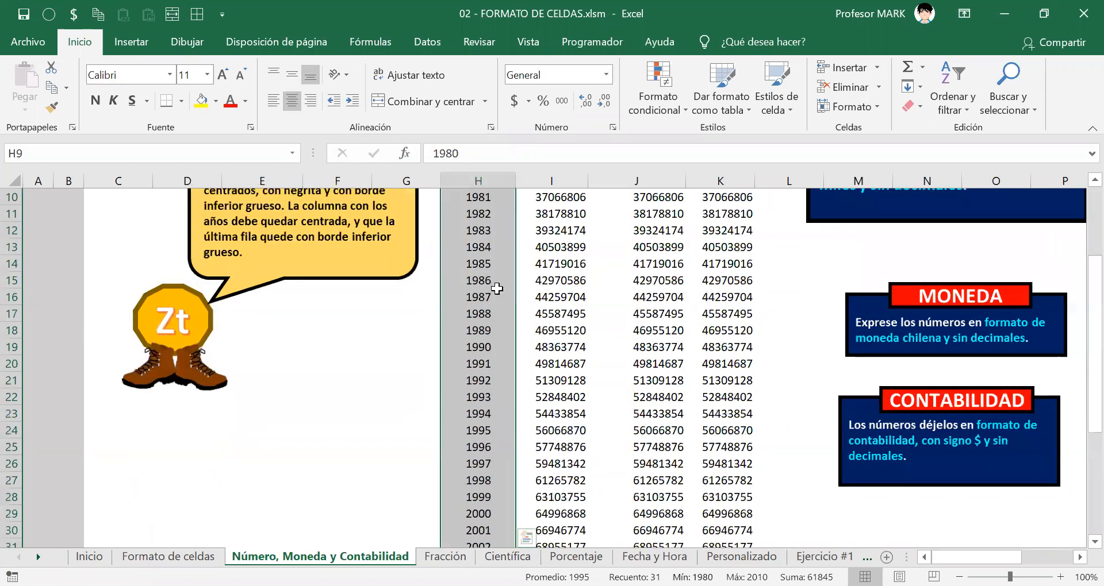
{"action": "scroll", "coordinate": [496, 290], "scroll_direction": "down", "scroll_amount": 3}
{"action": "scroll", "coordinate": [497, 290], "scroll_direction": "down", "scroll_amount": 3}
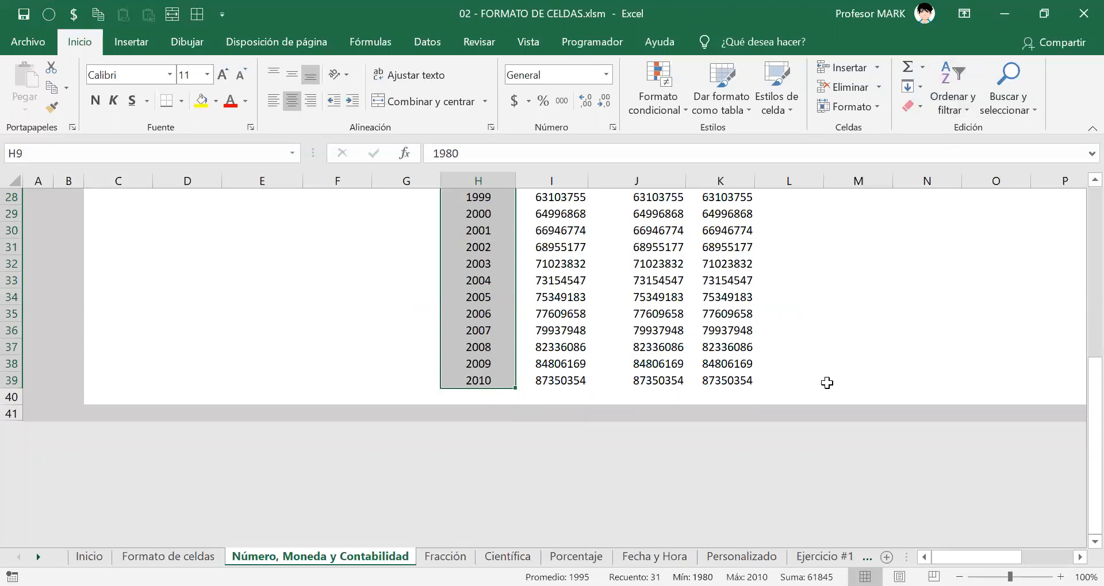
Step: Copy the empty, unformatted cell D6 above the yellow instruction callout
{"action": "scroll", "coordinate": [616, 365], "scroll_direction": "up", "scroll_amount": 7}
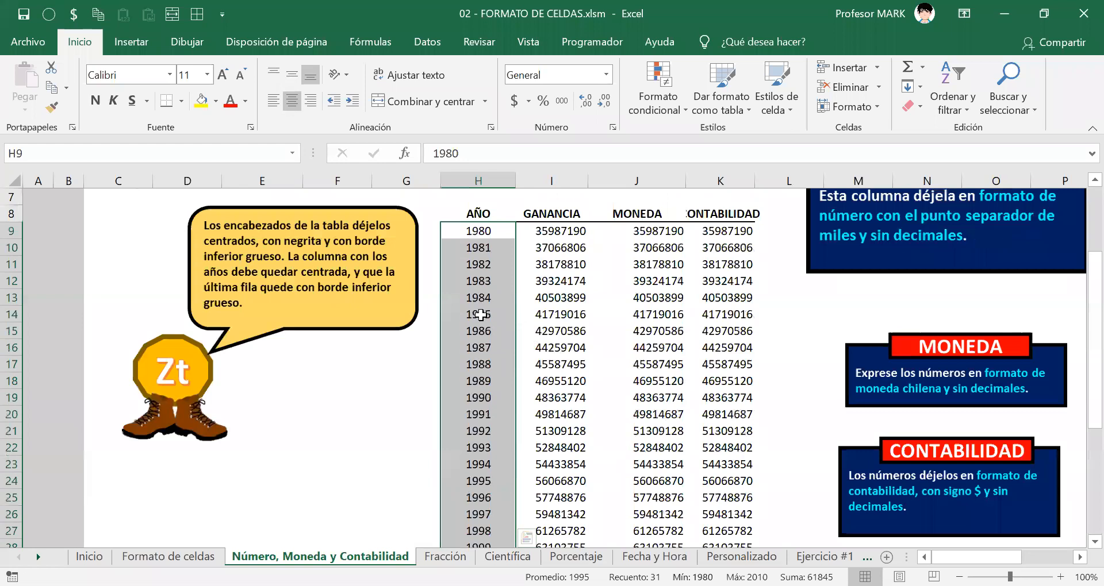
{"action": "scroll", "coordinate": [479, 315], "scroll_direction": "up", "scroll_amount": 2}
{"action": "left_click_drag", "start_coordinate": [479, 315], "coordinate": [569, 312]}
{"action": "key", "text": "shift+Right"}
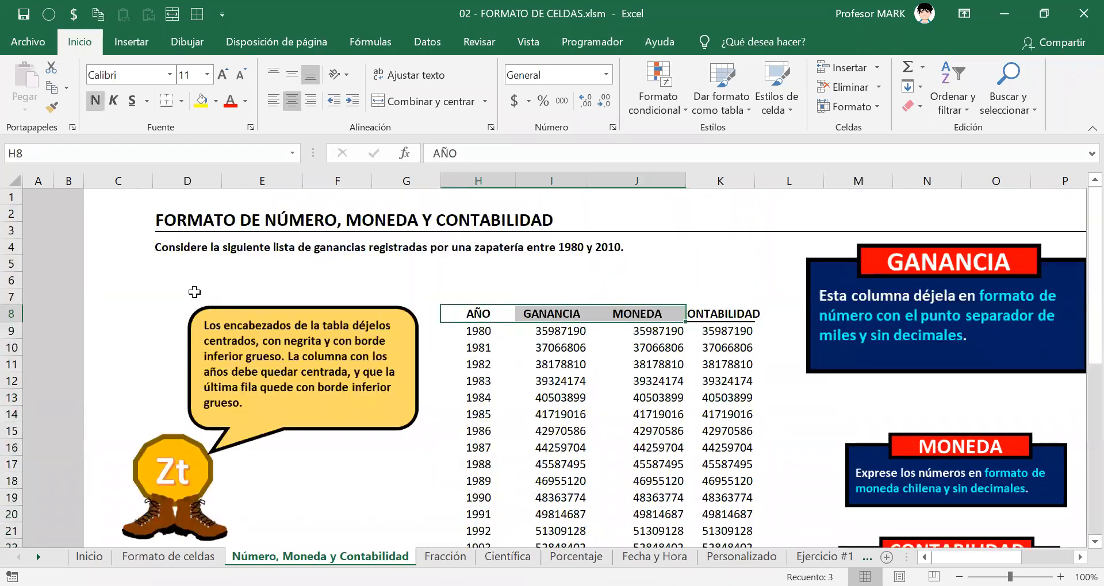
{"action": "left_click", "coordinate": [175, 278]}
{"action": "key", "text": "ctrl+c"}
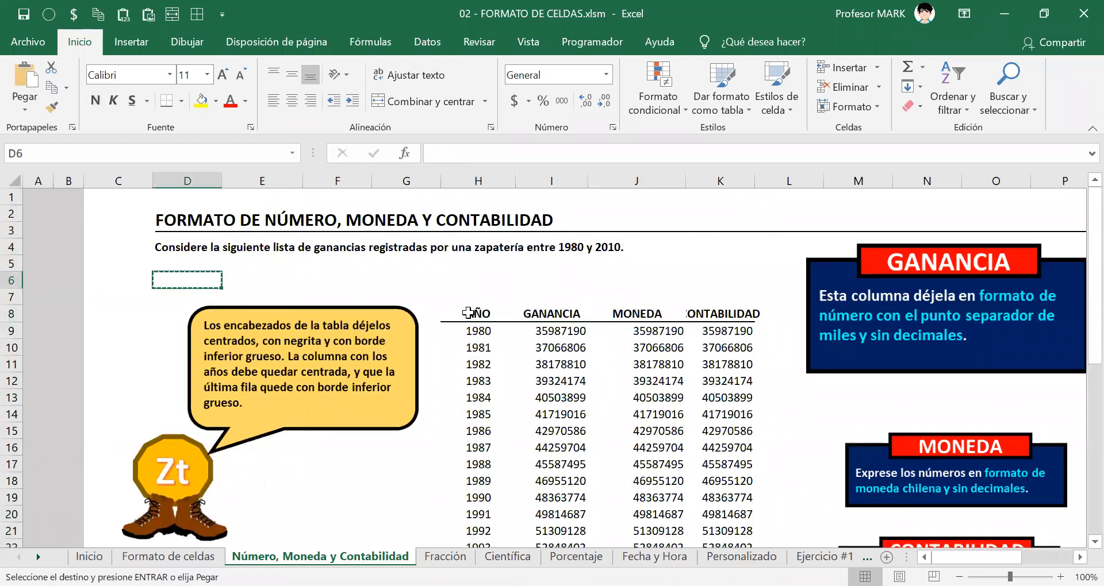
Step: Paste only the formatting of D6 onto the table headers H8:K8 to strip their bold, centering and bottom border
{"action": "left_click", "coordinate": [469, 314]}
{"action": "key", "text": "shift+Right"}
{"action": "key", "text": "shift+Right"}
{"action": "key", "text": "shift+Right"}
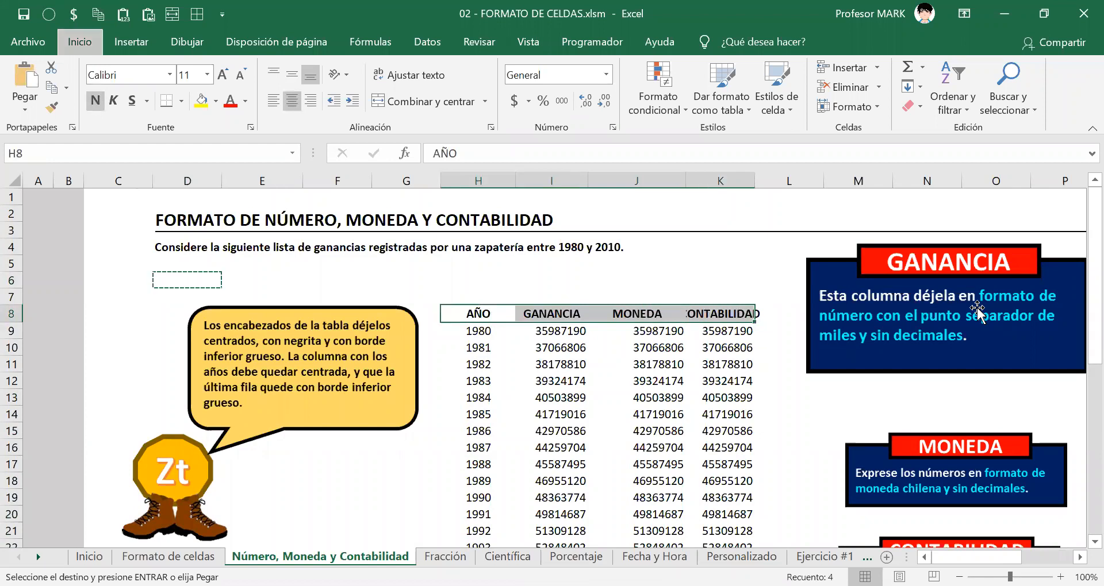
{"action": "key", "text": "alt"}
{"action": "key", "text": "o"}
{"action": "key", "text": "v"}
{"action": "key", "text": "r"}
{"action": "key", "text": "Escape"}
{"action": "key", "text": "Right"}
{"action": "key", "text": "Right"}
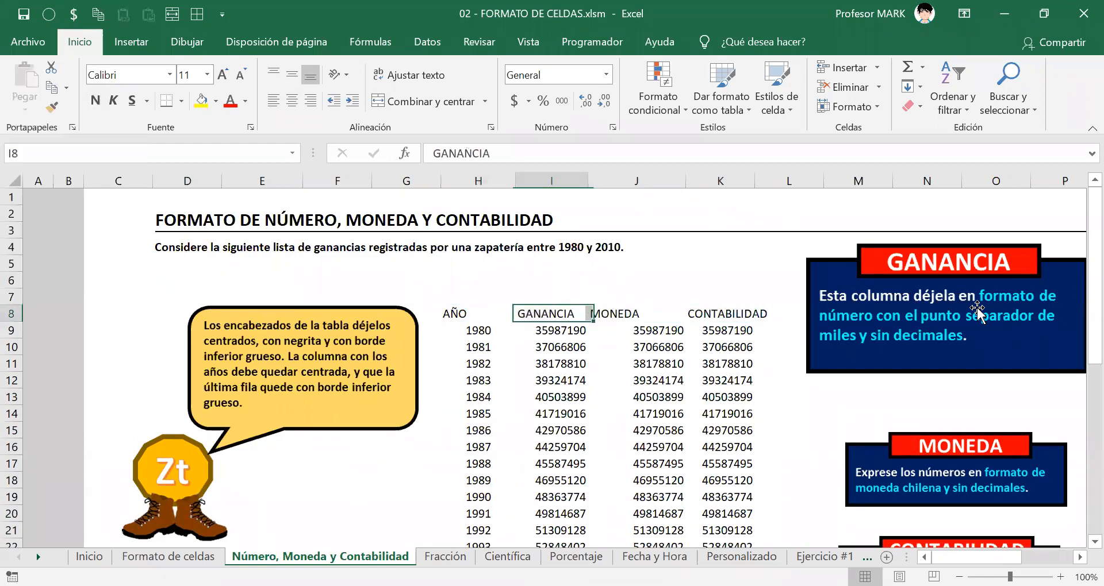
{"action": "key", "text": "Left"}
{"action": "key", "text": "Left"}
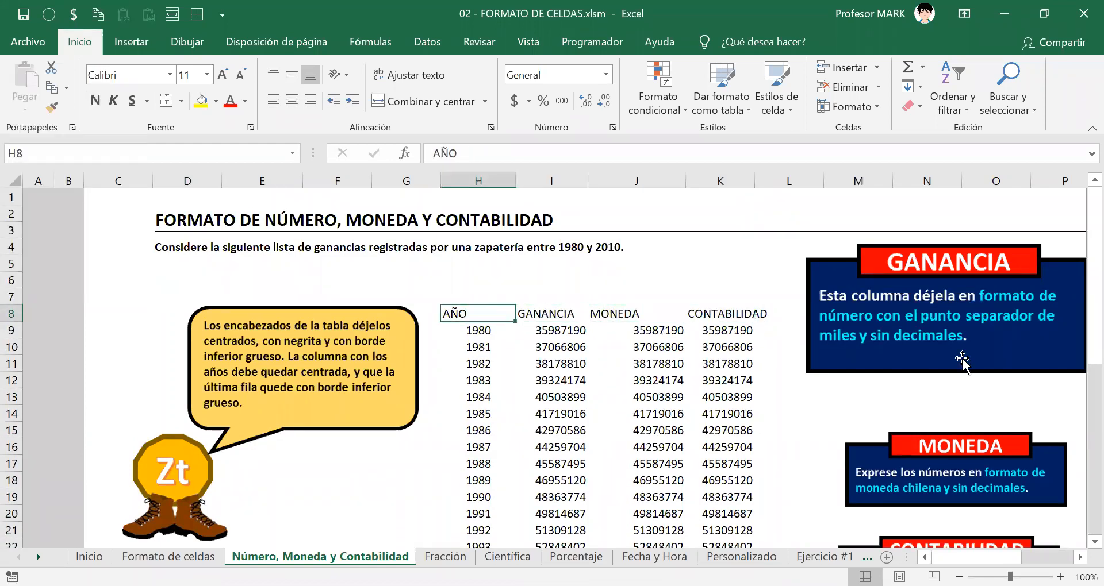
Step: Make the table headers AÑO, GANANCIA, MONEDA and CONTABILIDAD in H8:K8 bold
{"action": "left_click_drag", "start_coordinate": [458, 313], "coordinate": [708, 317]}
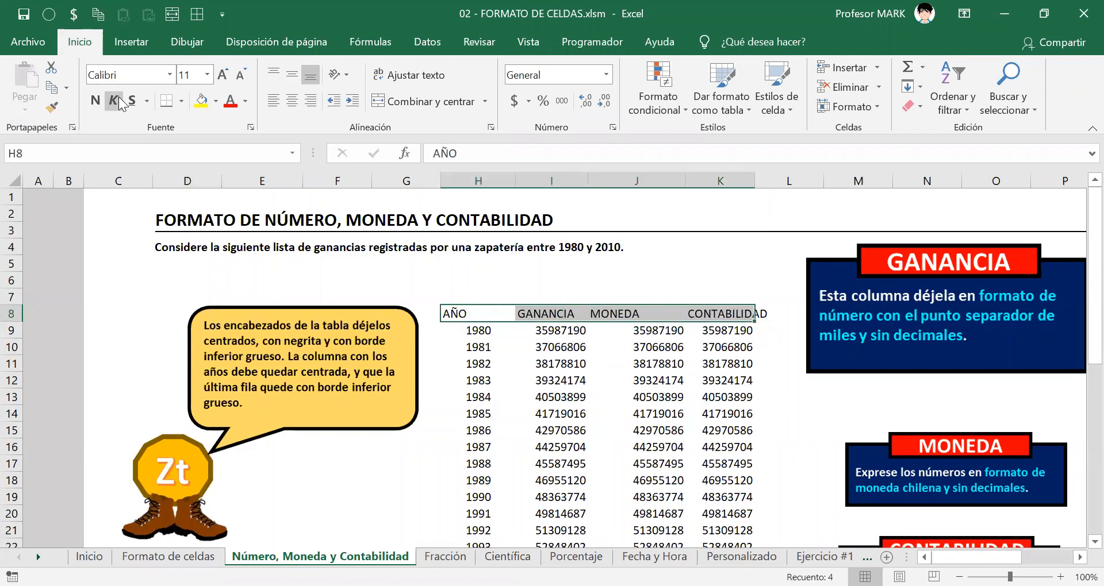
{"action": "left_click", "coordinate": [96, 102]}
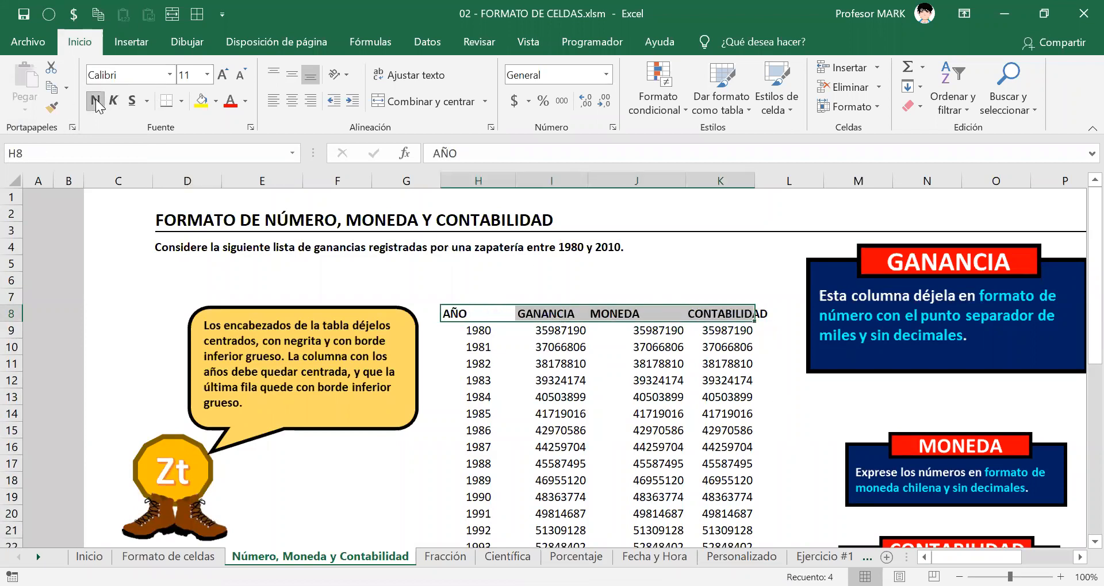
Step: Add a thick bottom border to the table headers in H8:K8 and center them horizontally
{"action": "left_click", "coordinate": [167, 102]}
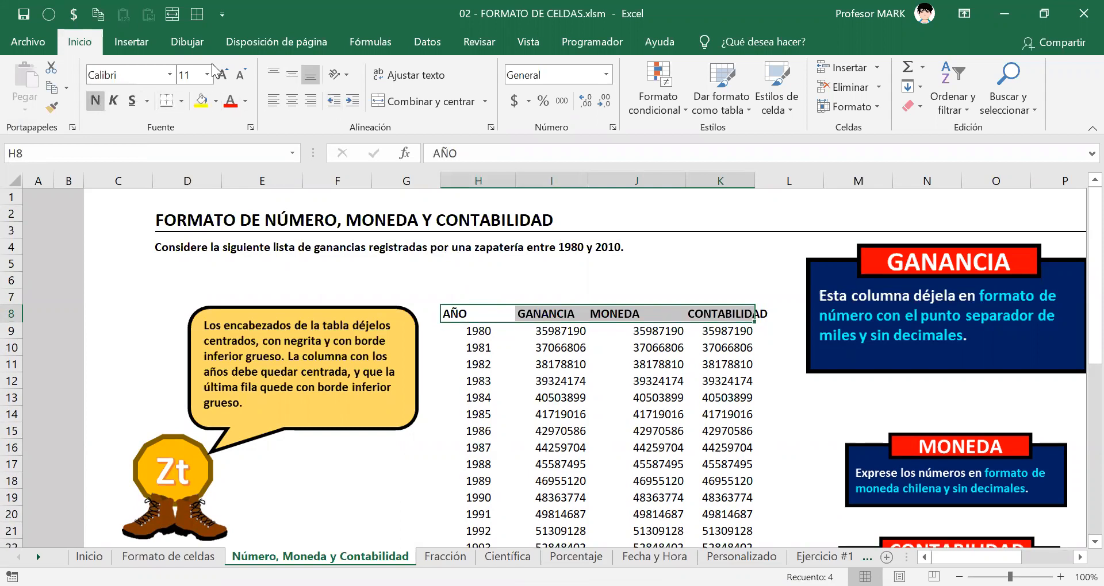
{"action": "left_click", "coordinate": [289, 108]}
{"action": "left_click", "coordinate": [539, 425]}
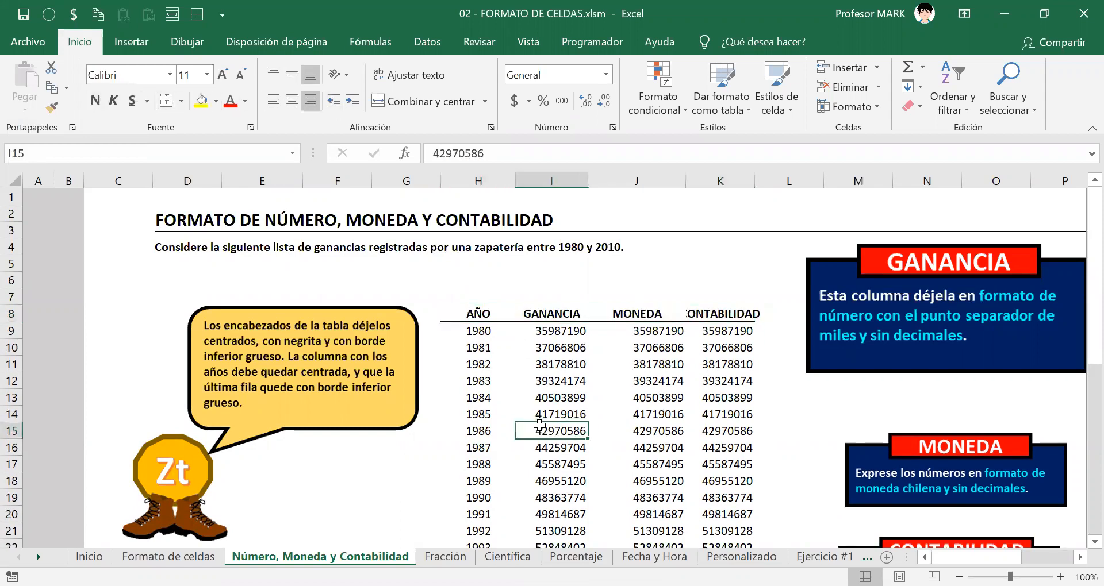
{"action": "left_click", "coordinate": [50, 107]}
{"action": "scroll", "coordinate": [520, 401], "scroll_direction": "down", "scroll_amount": 9}
{"action": "scroll", "coordinate": [529, 398], "scroll_direction": "up", "scroll_amount": 9}
{"action": "scroll", "coordinate": [576, 414], "scroll_direction": "down", "scroll_amount": 2}
{"action": "scroll", "coordinate": [576, 414], "scroll_direction": "down", "scroll_amount": 7}
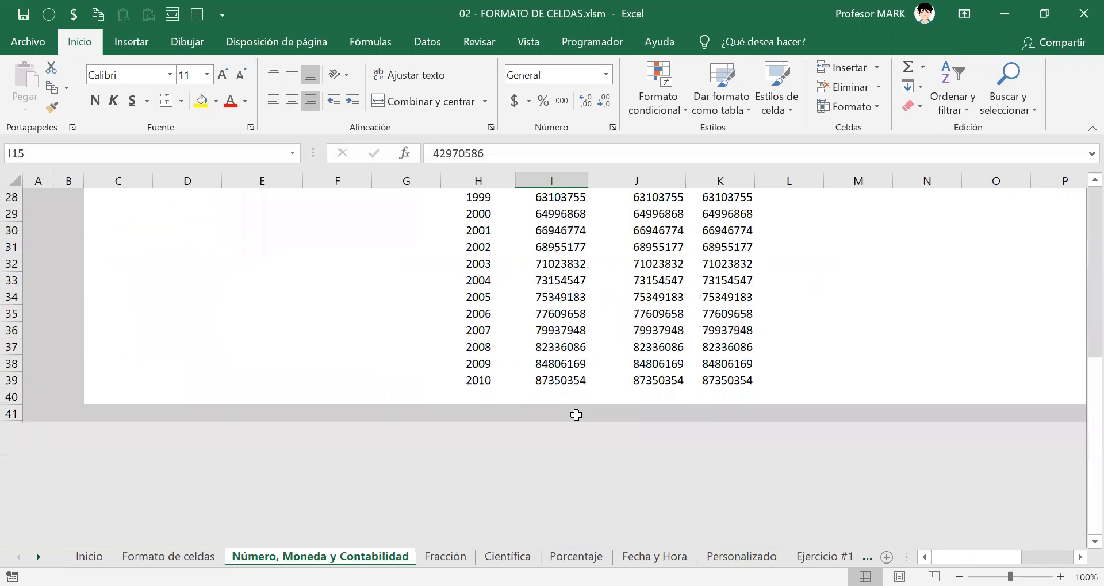
{"action": "left_click_drag", "start_coordinate": [466, 379], "coordinate": [709, 368]}
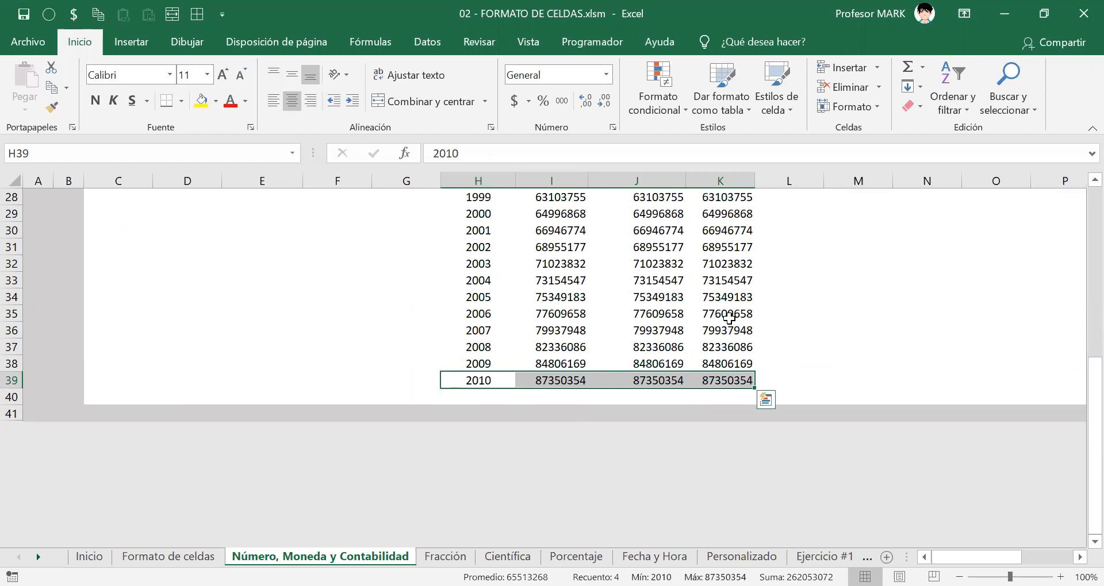
{"action": "left_click", "coordinate": [483, 347]}
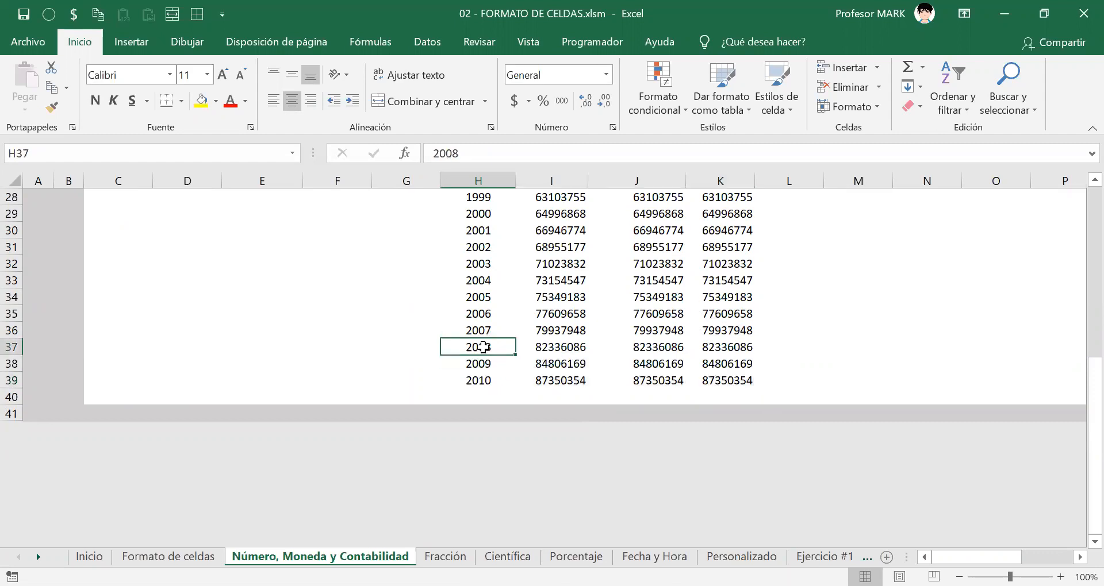
{"action": "left_click", "coordinate": [465, 378]}
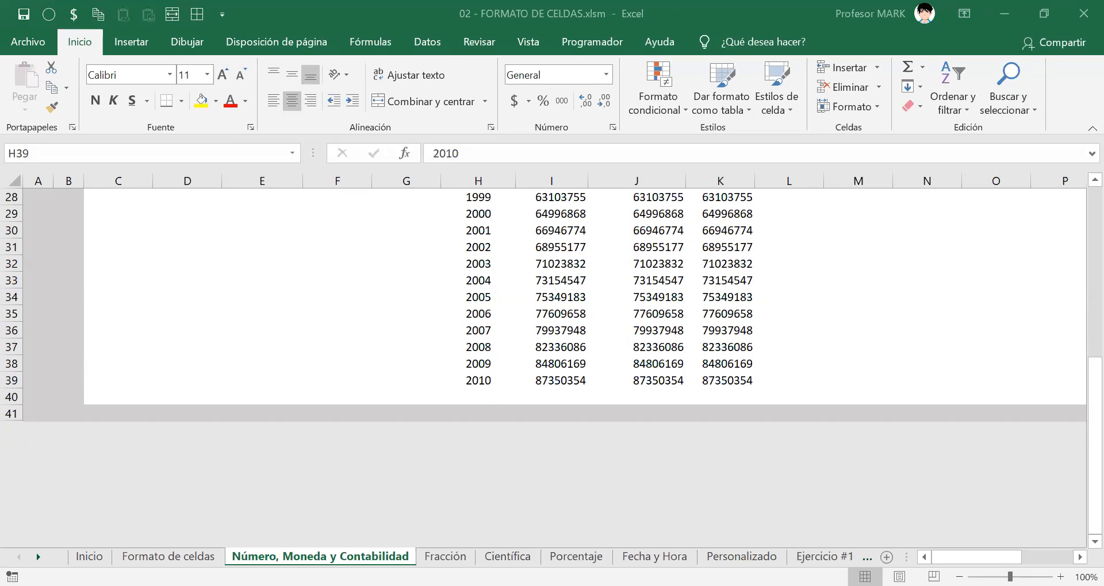
{"action": "left_click", "coordinate": [486, 384]}
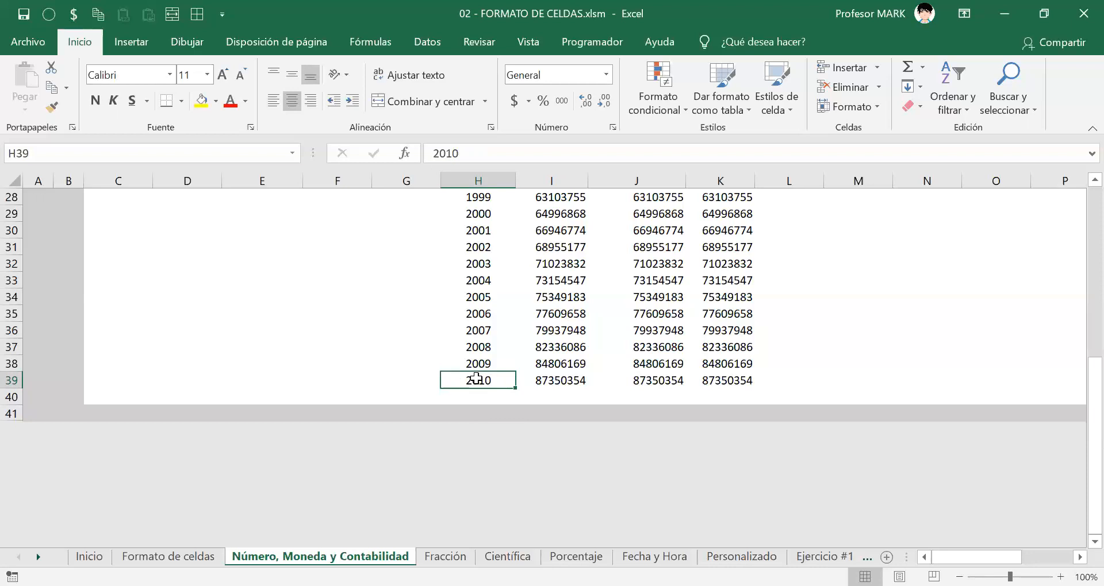
{"action": "left_click_drag", "start_coordinate": [476, 379], "coordinate": [705, 380]}
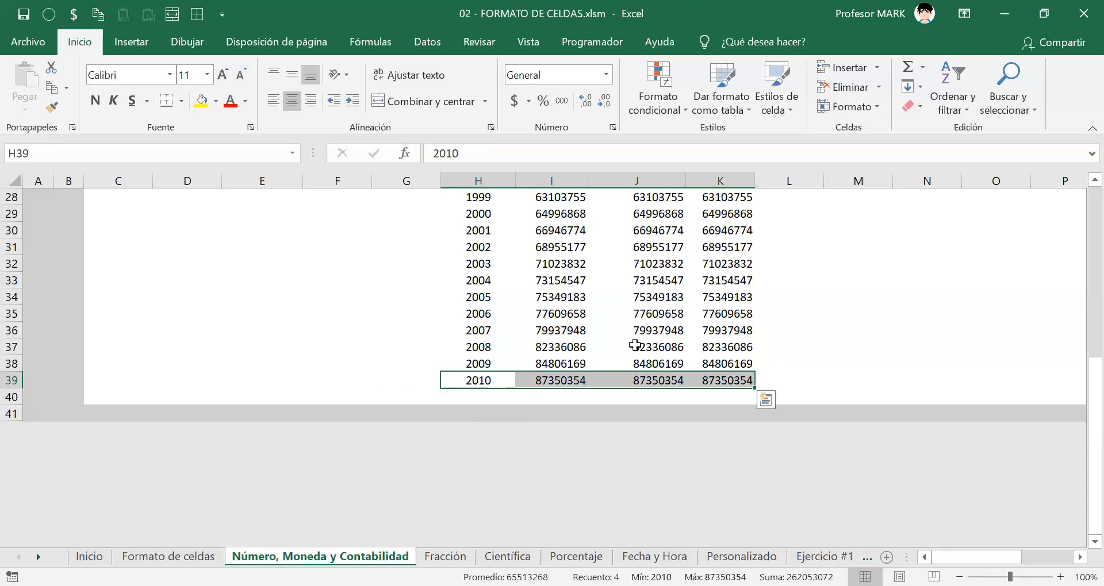
Step: Fill the year 2010 from H39 across to K39, undoing the fill each time
{"action": "left_click", "coordinate": [477, 379]}
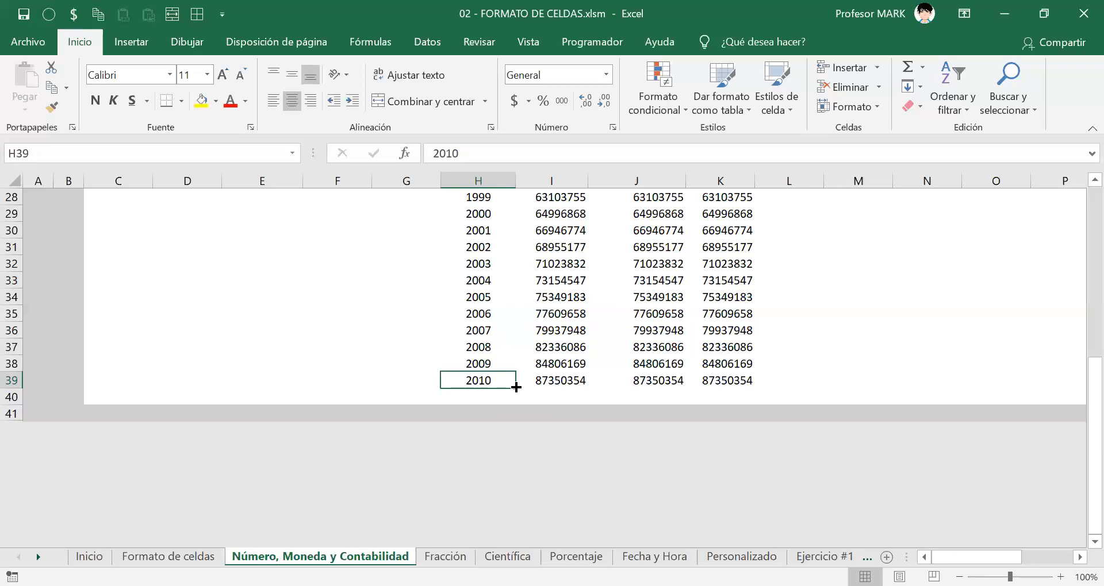
{"action": "left_click_drag", "start_coordinate": [515, 387], "coordinate": [738, 393]}
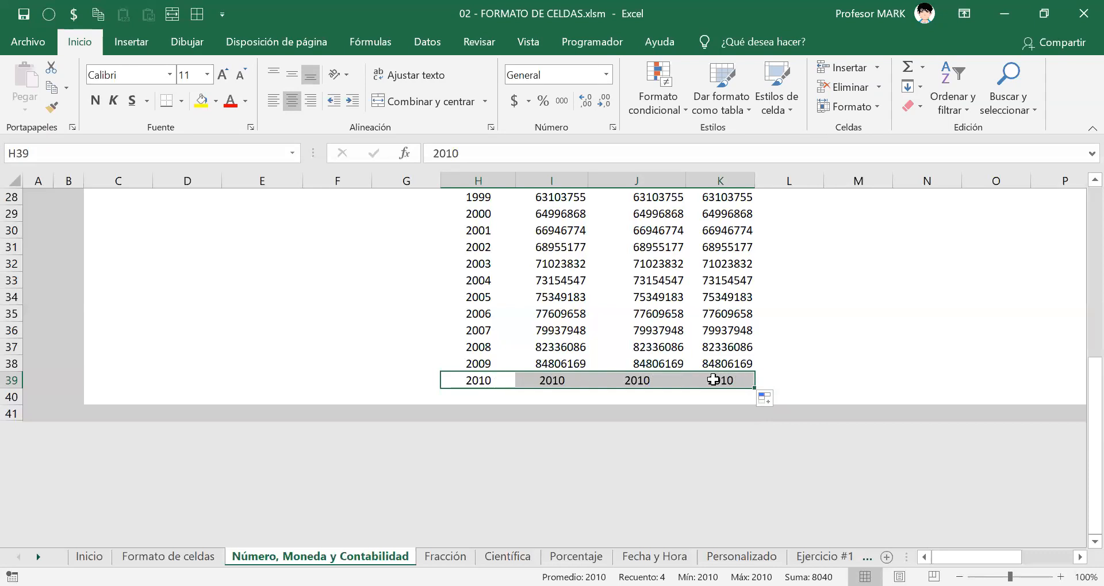
{"action": "key", "text": "ctrl+z"}
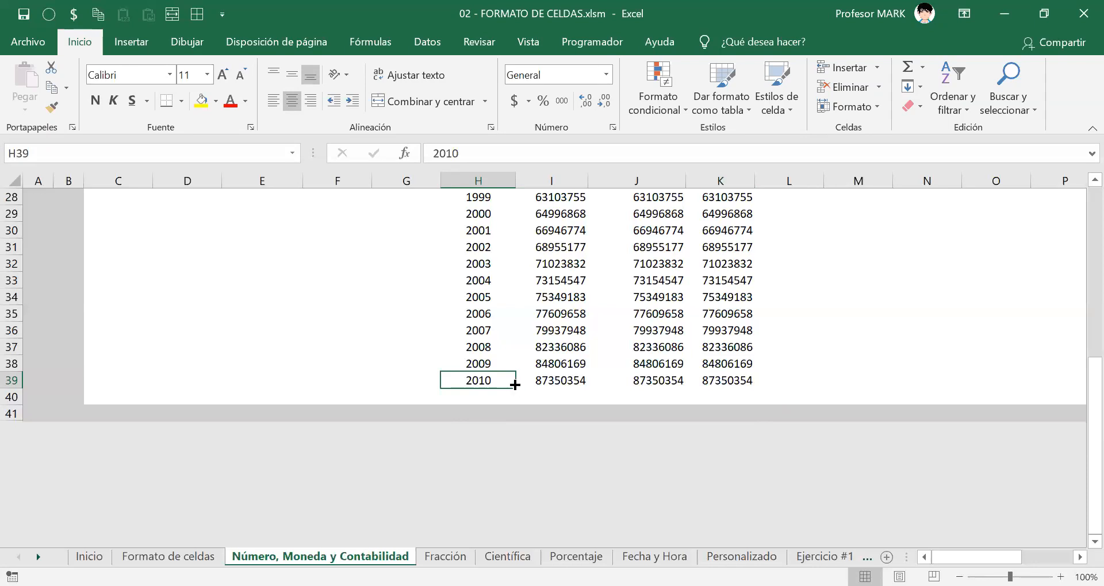
{"action": "left_click_drag", "start_coordinate": [515, 389], "coordinate": [739, 391]}
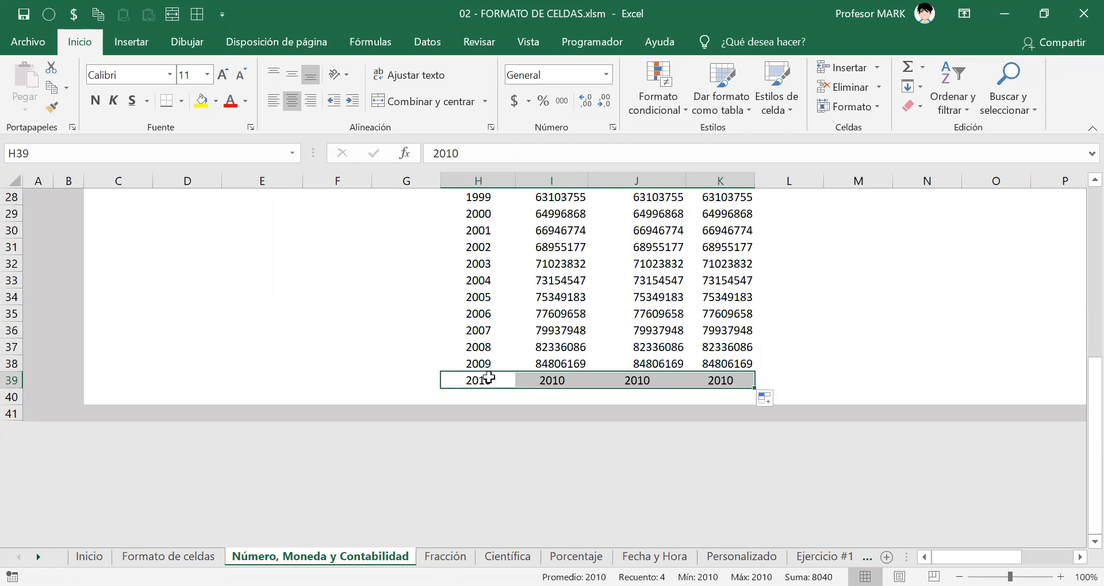
{"action": "left_click", "coordinate": [551, 358]}
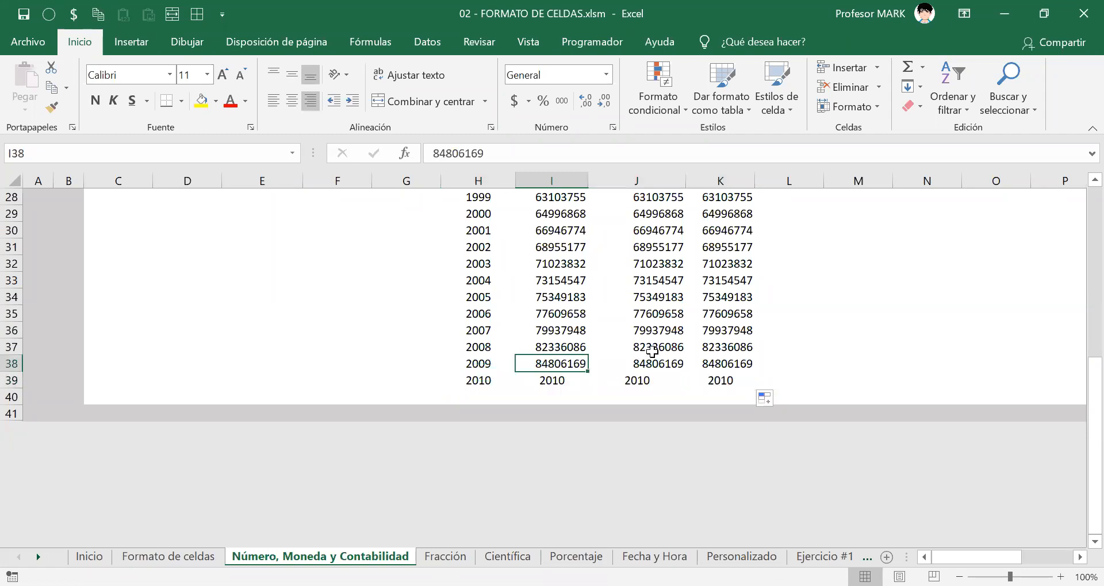
{"action": "left_click_drag", "start_coordinate": [655, 365], "coordinate": [661, 335]}
{"action": "left_click", "coordinate": [729, 368]}
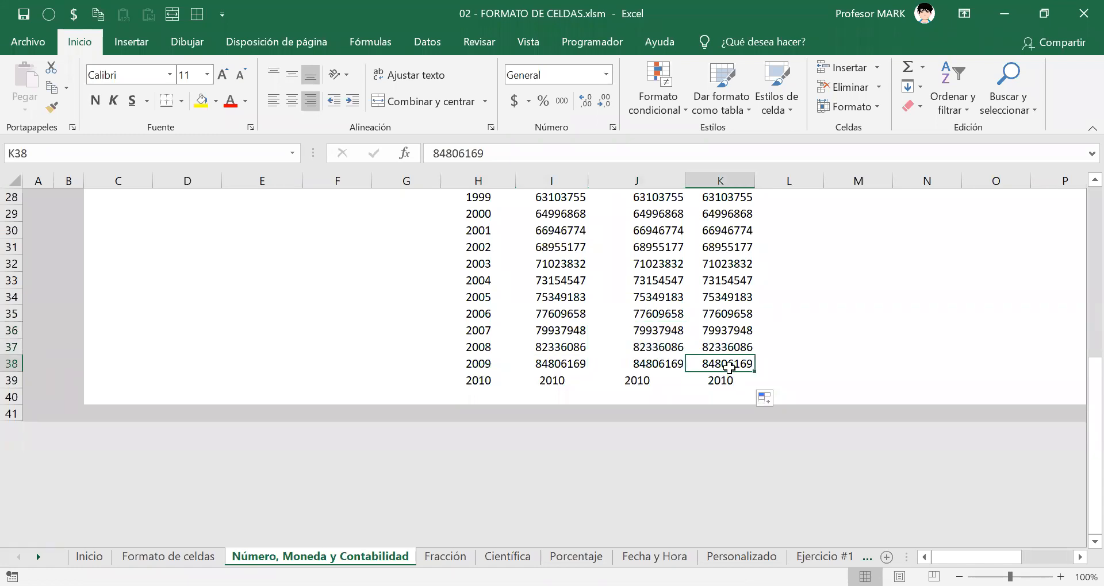
{"action": "key", "text": "ctrl+z"}
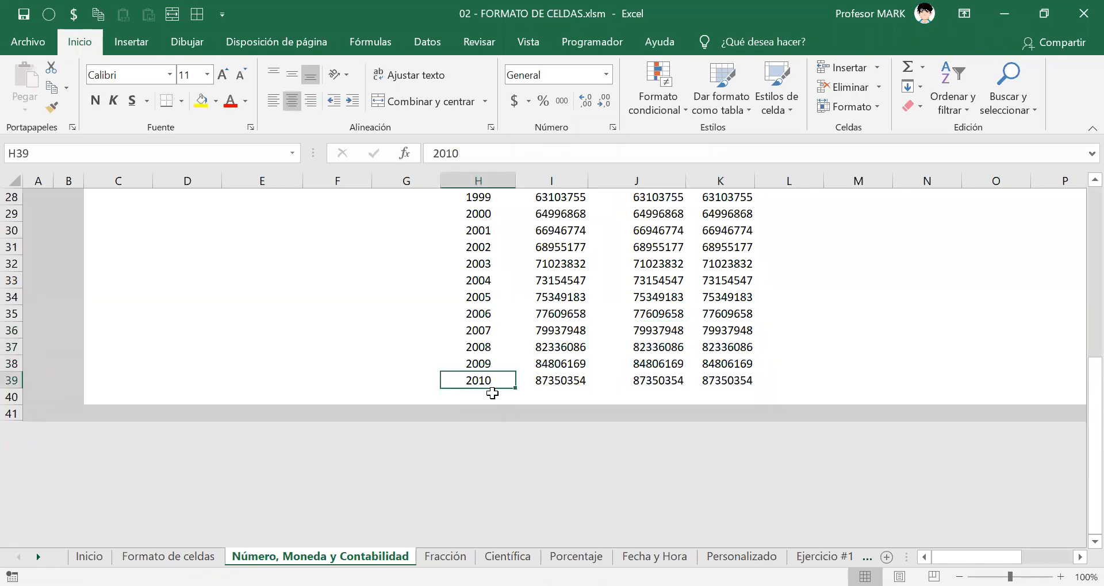
Step: Apply a thick bottom border to the table's last row, H39:K39
{"action": "left_click_drag", "start_coordinate": [468, 380], "coordinate": [747, 381]}
{"action": "scroll", "coordinate": [331, 354], "scroll_direction": "up", "scroll_amount": 5}
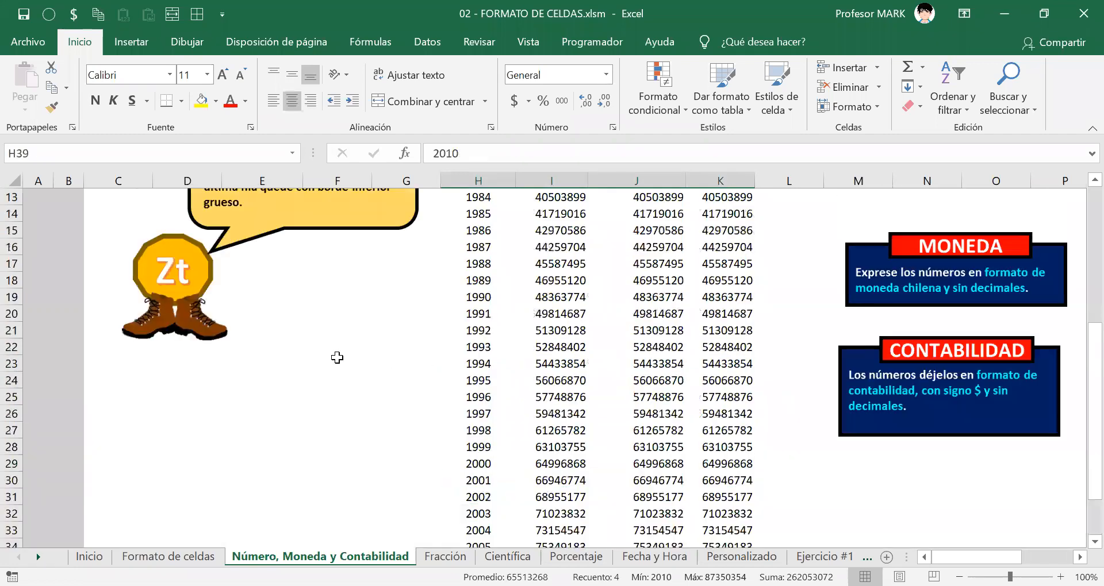
{"action": "scroll", "coordinate": [335, 374], "scroll_direction": "down", "scroll_amount": 3}
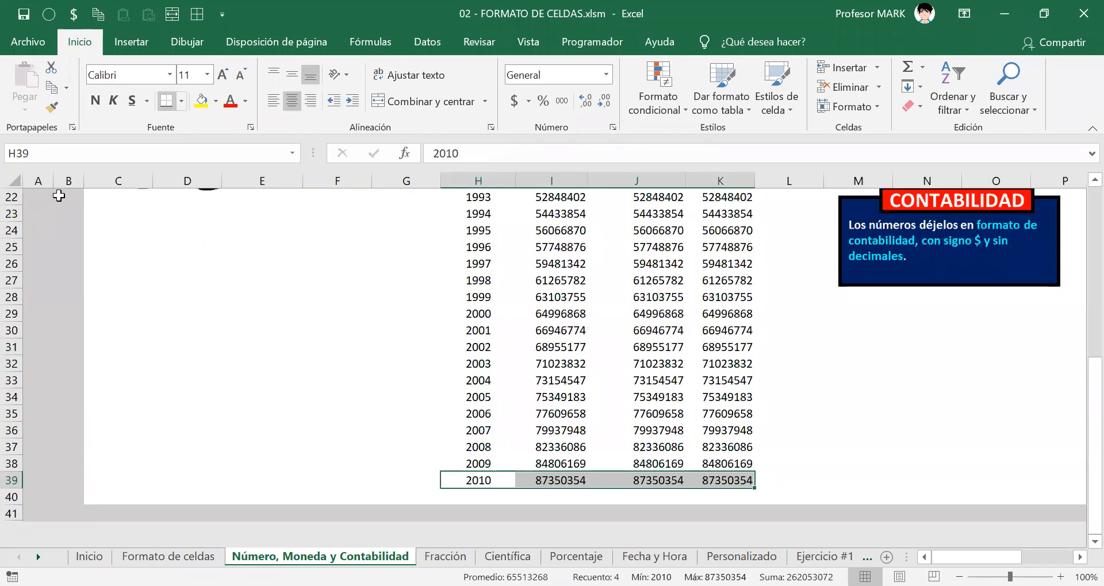
{"action": "left_click", "coordinate": [181, 103]}
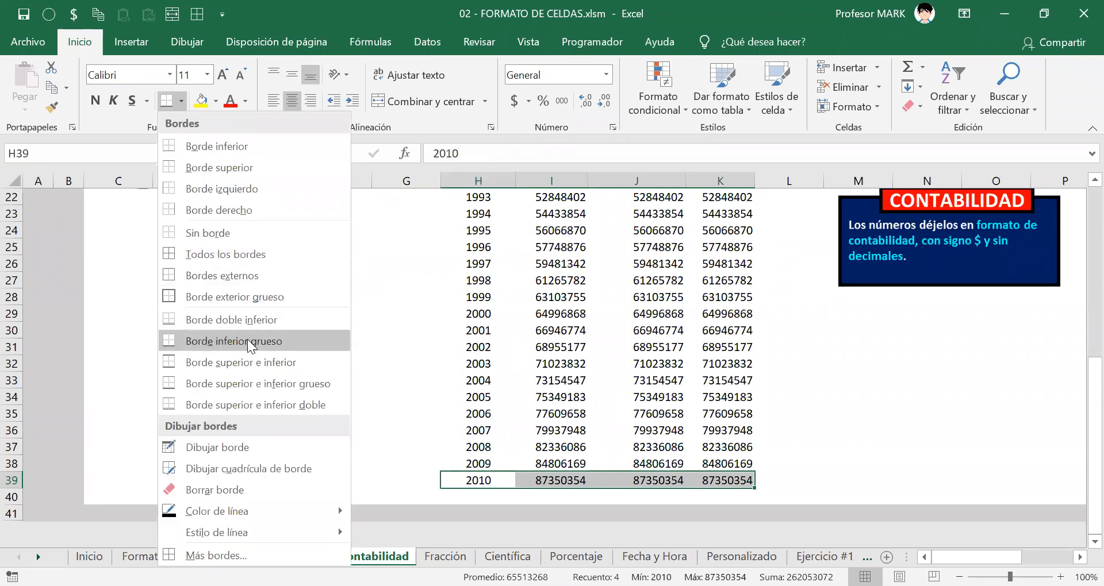
{"action": "left_click", "coordinate": [224, 342]}
{"action": "left_click", "coordinate": [574, 364]}
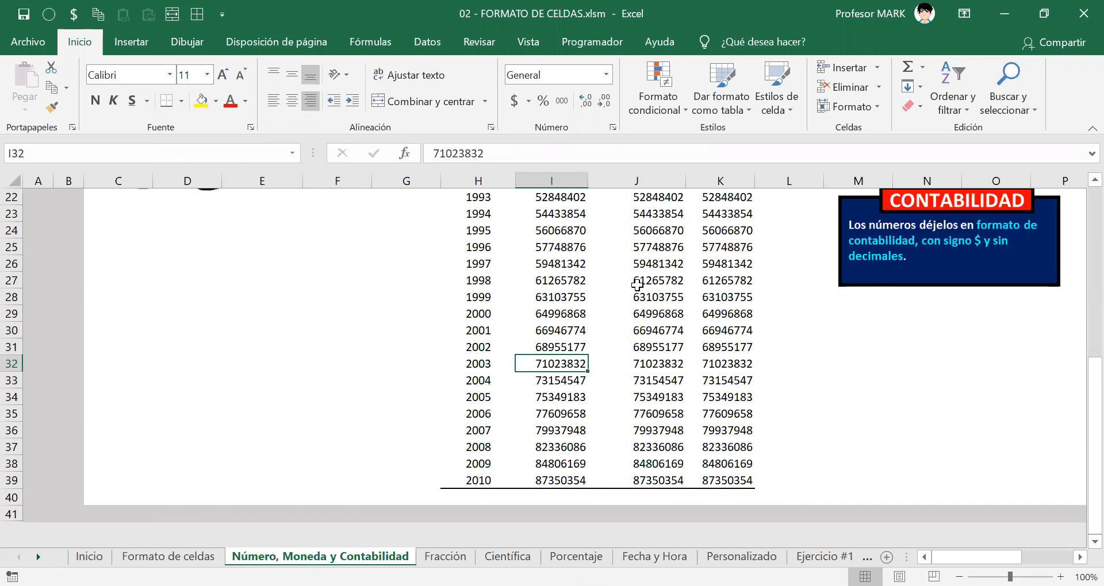
{"action": "scroll", "coordinate": [638, 291], "scroll_direction": "up", "scroll_amount": 4}
{"action": "scroll", "coordinate": [679, 328], "scroll_direction": "up", "scroll_amount": 3}
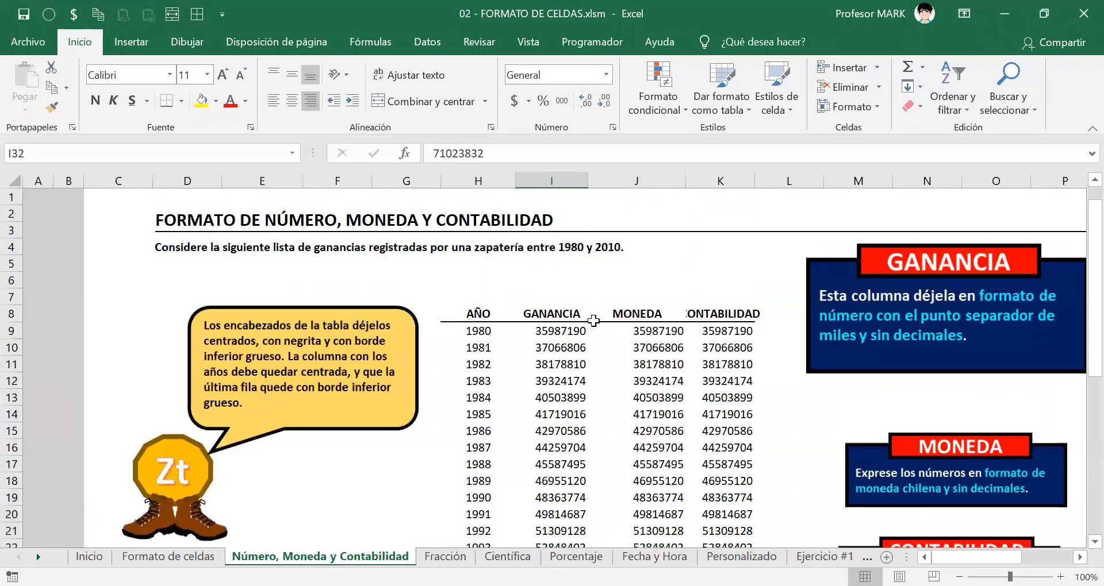
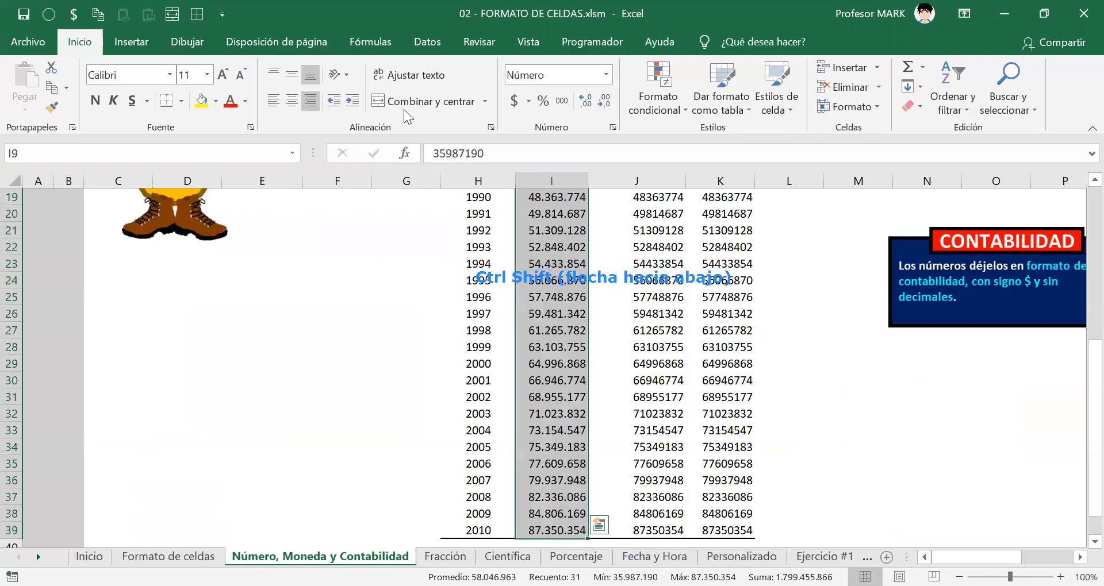
Step: Select all the values of the MONEDA column, from J9 down to J39
{"action": "scroll", "coordinate": [578, 343], "scroll_direction": "up", "scroll_amount": 4}
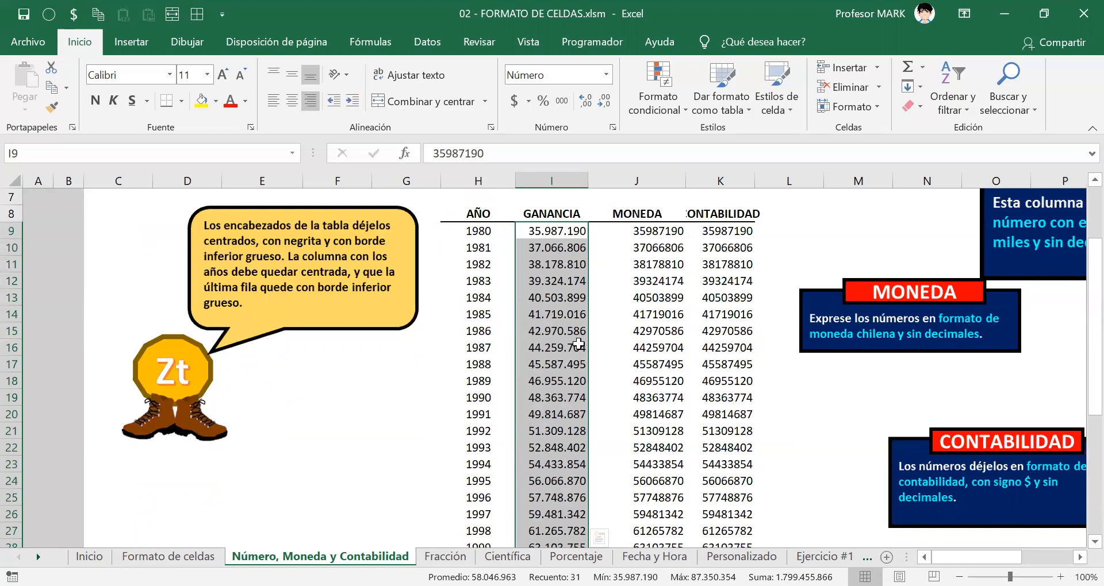
{"action": "key", "text": "Up"}
{"action": "key", "text": "Down"}
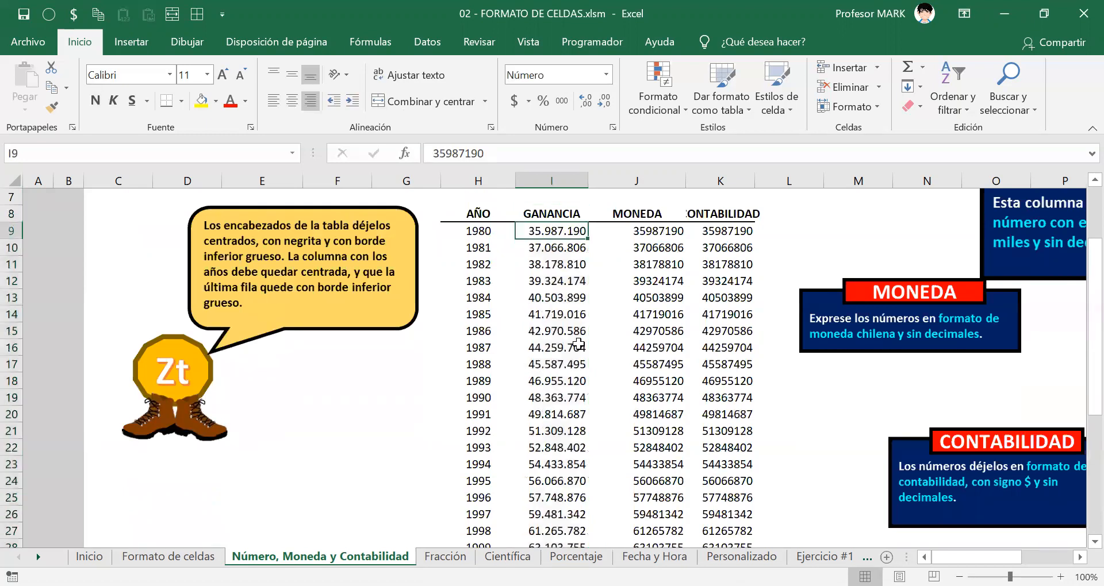
{"action": "scroll", "coordinate": [577, 343], "scroll_direction": "down", "scroll_amount": 1}
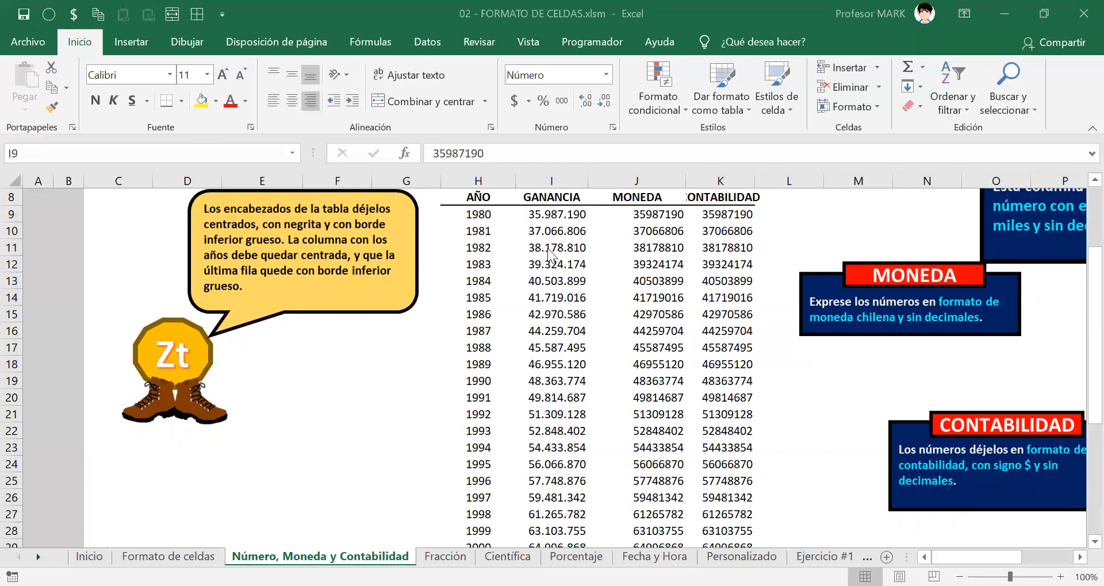
{"action": "left_click", "coordinate": [569, 214]}
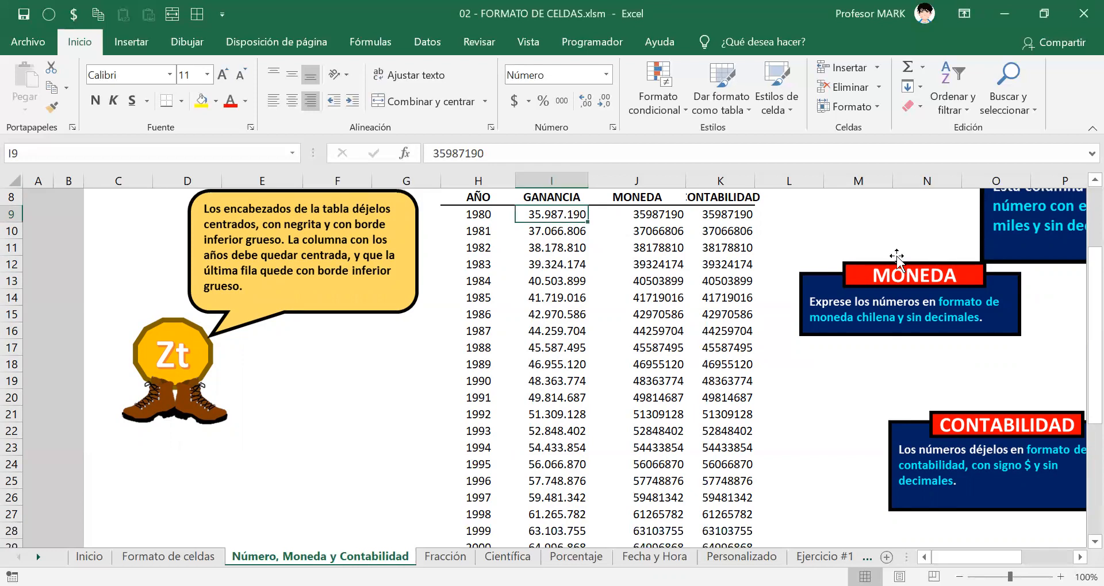
{"action": "left_click", "coordinate": [659, 216]}
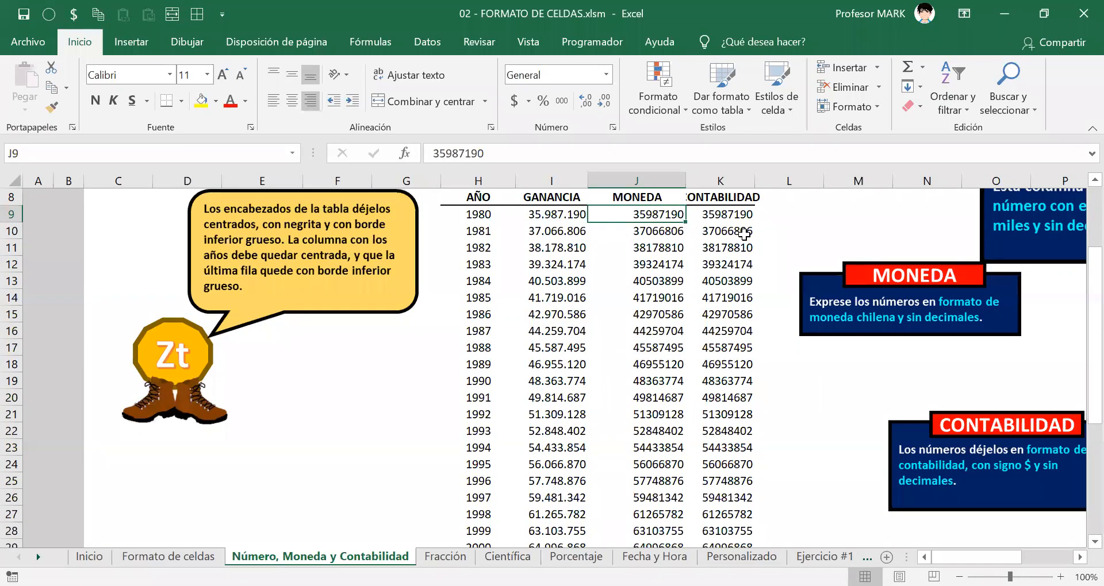
{"action": "key", "text": "ctrl+shift+Down"}
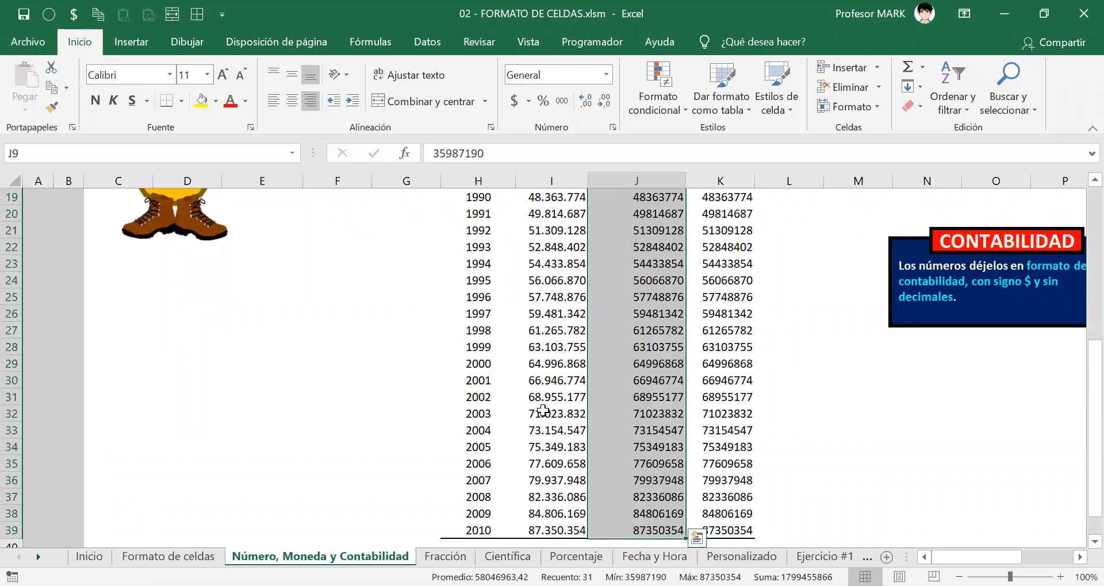
{"action": "scroll", "coordinate": [642, 294], "scroll_direction": "up", "scroll_amount": 5}
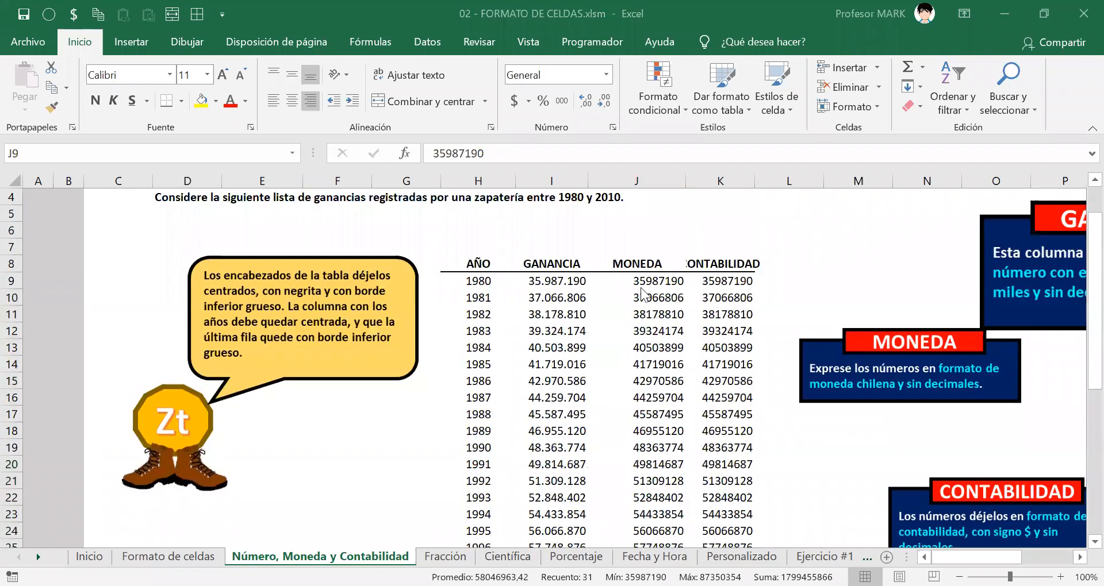
{"action": "left_click", "coordinate": [721, 420]}
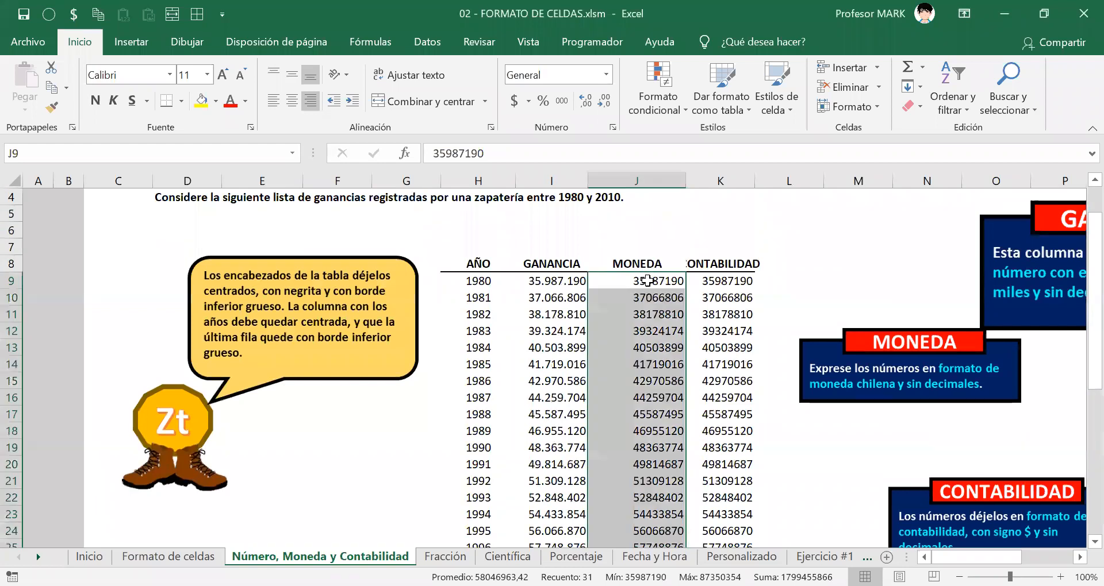
{"action": "scroll", "coordinate": [648, 280], "scroll_direction": "down", "scroll_amount": 8}
{"action": "scroll", "coordinate": [648, 281], "scroll_direction": "up", "scroll_amount": 7}
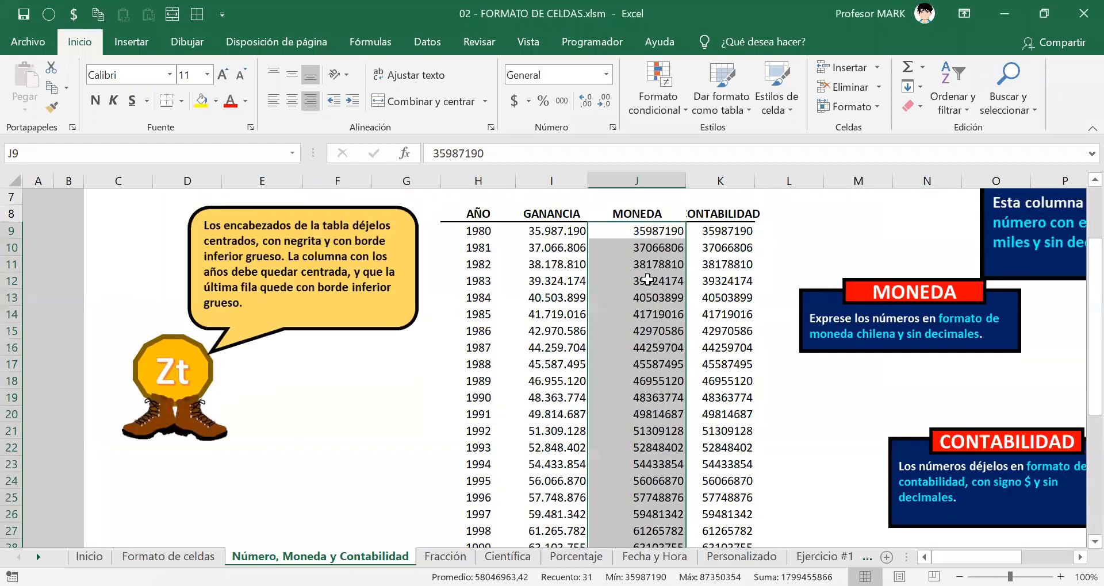
{"action": "scroll", "coordinate": [648, 280], "scroll_direction": "up", "scroll_amount": 2}
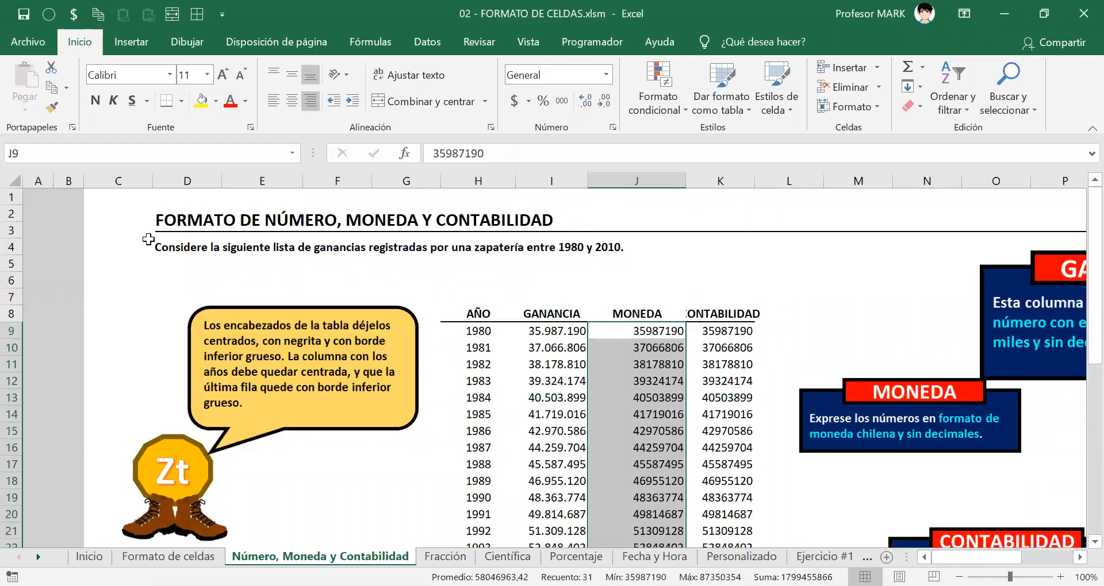
{"action": "left_click_drag", "start_coordinate": [492, 253], "coordinate": [792, 283]}
{"action": "type", "text": "Ct"}
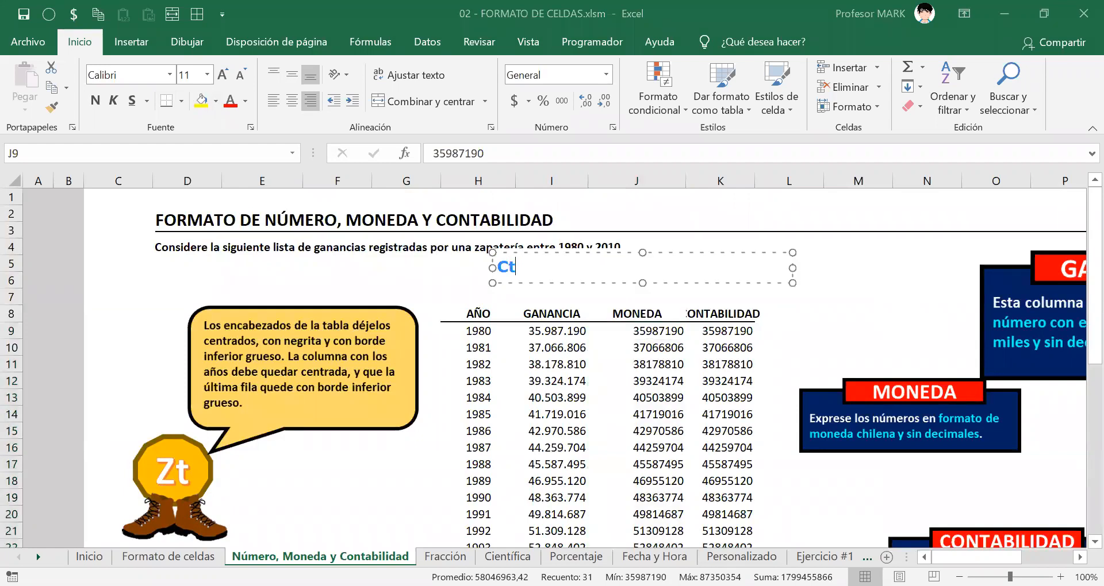
{"action": "type", "text": "rl 1"}
{"action": "left_click_drag", "start_coordinate": [545, 253], "coordinate": [564, 266]}
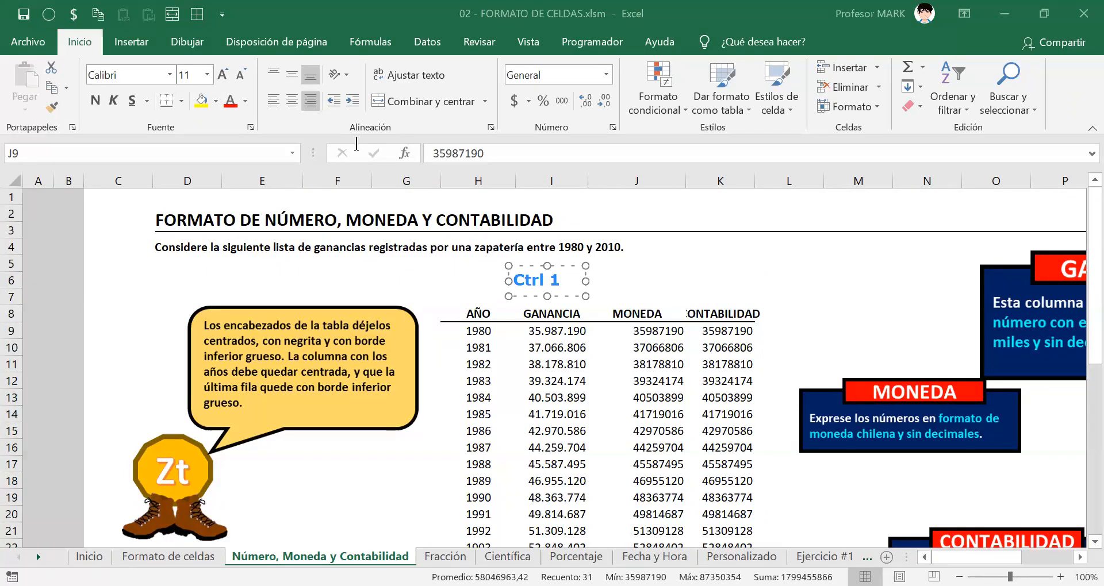
{"action": "left_click", "coordinate": [631, 339]}
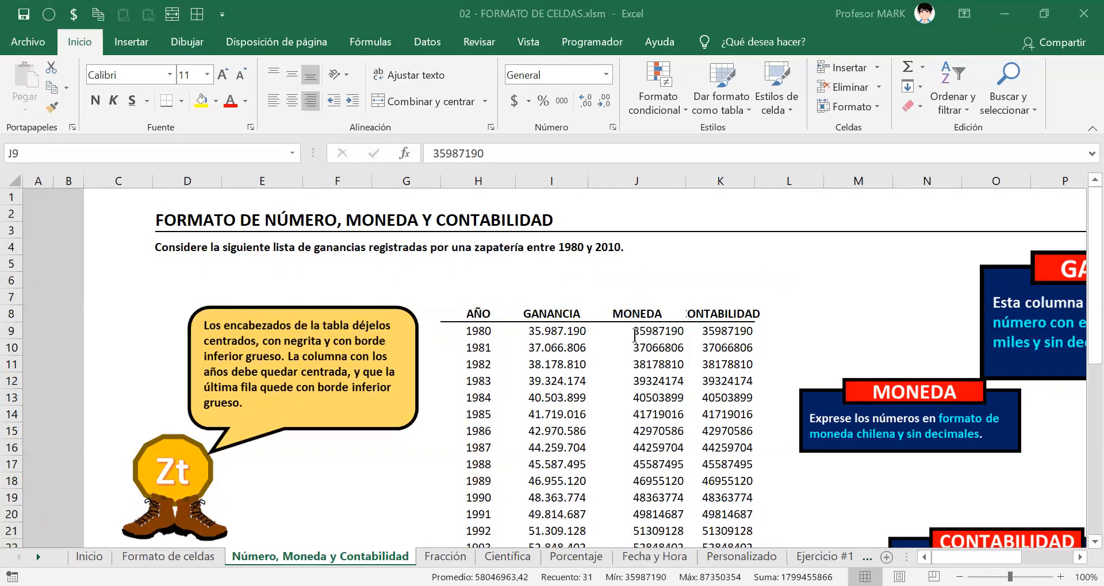
{"action": "left_click", "coordinate": [638, 335]}
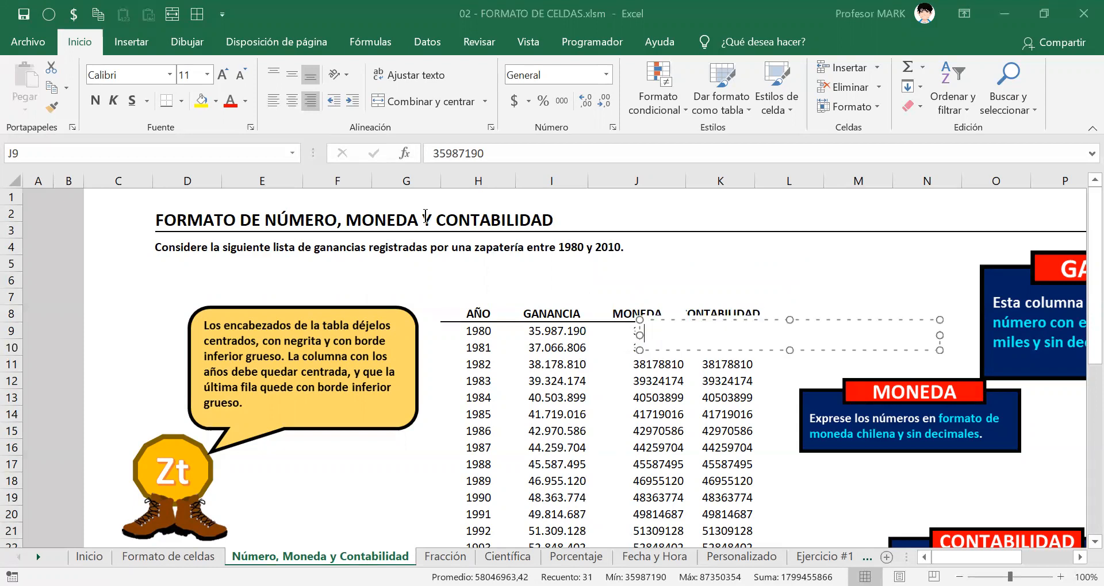
{"action": "key", "text": "Escape"}
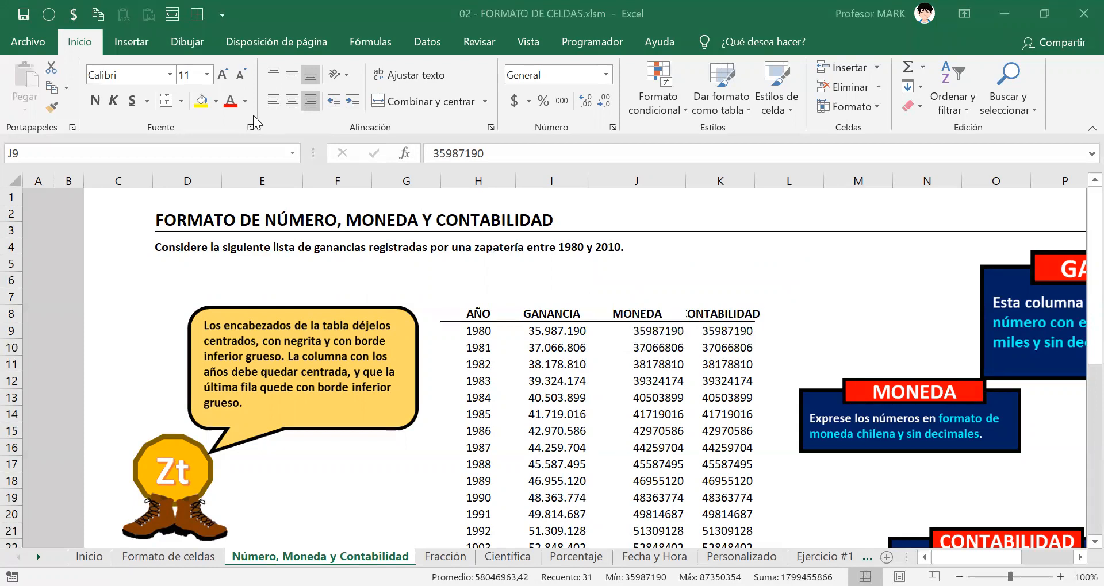
{"action": "scroll", "coordinate": [707, 368], "scroll_direction": "down", "scroll_amount": 11}
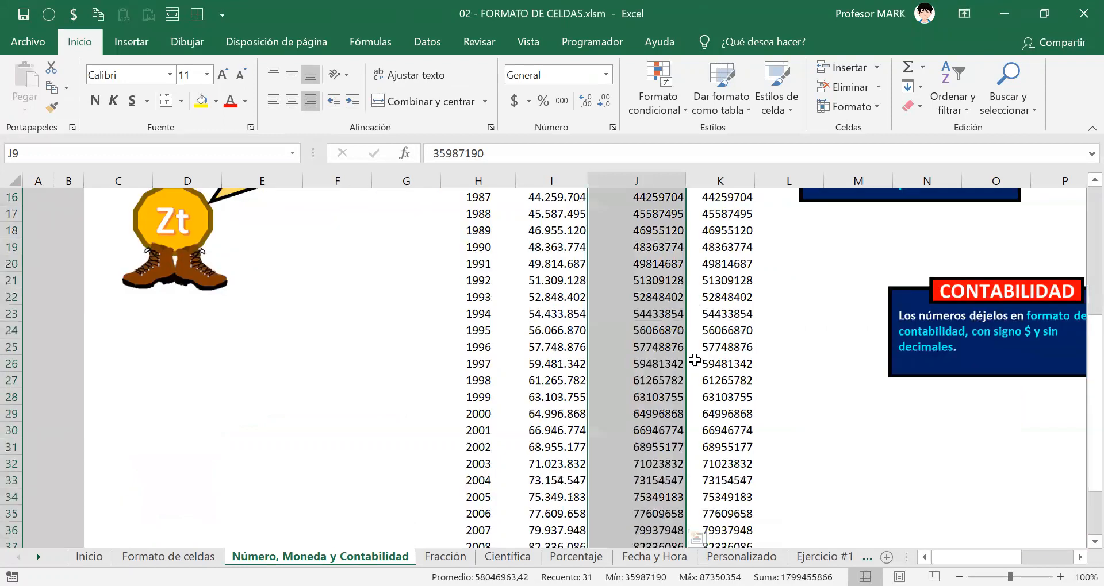
{"action": "scroll", "coordinate": [696, 355], "scroll_direction": "up", "scroll_amount": 4}
{"action": "scroll", "coordinate": [682, 311], "scroll_direction": "up", "scroll_amount": 6}
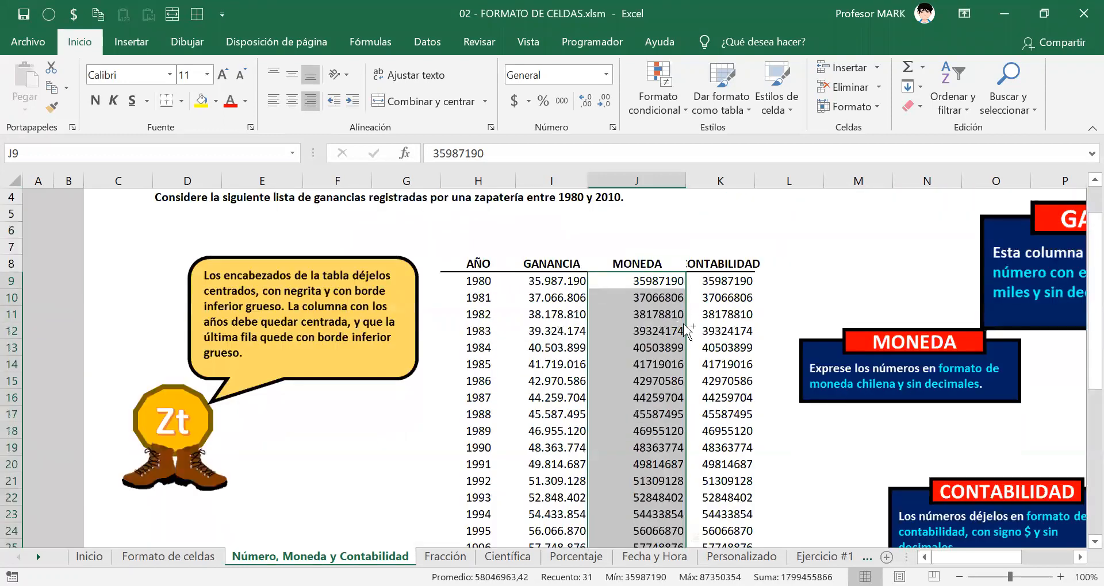
{"action": "key", "text": "ctrl+1"}
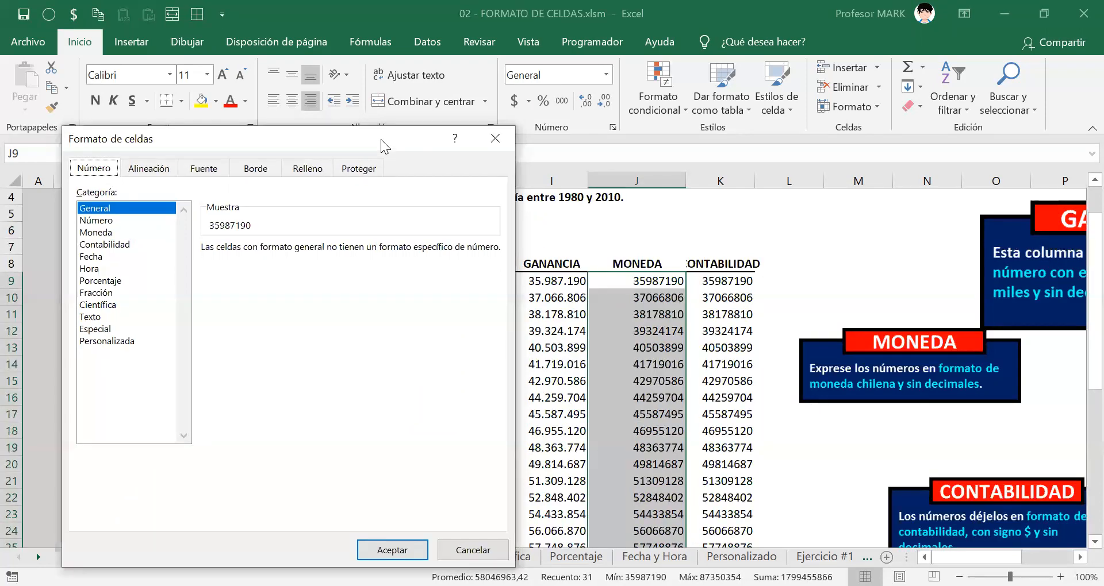
{"action": "left_click", "coordinate": [494, 138]}
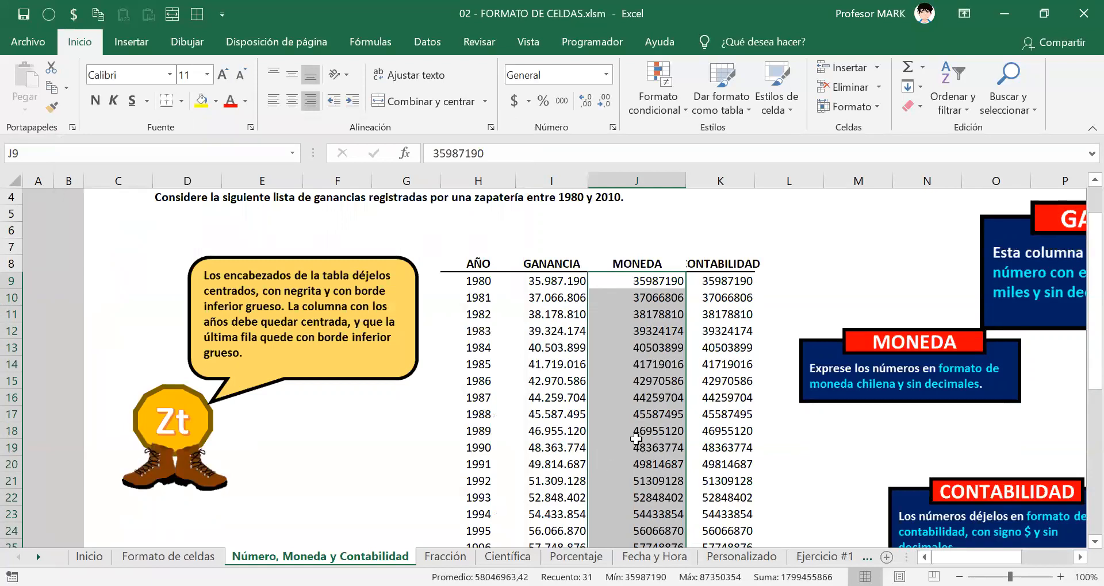
Step: Clear the contents of cells J17:J20 in the MONEDA column
{"action": "scroll", "coordinate": [637, 438], "scroll_direction": "down", "scroll_amount": 1}
{"action": "left_click", "coordinate": [653, 364]}
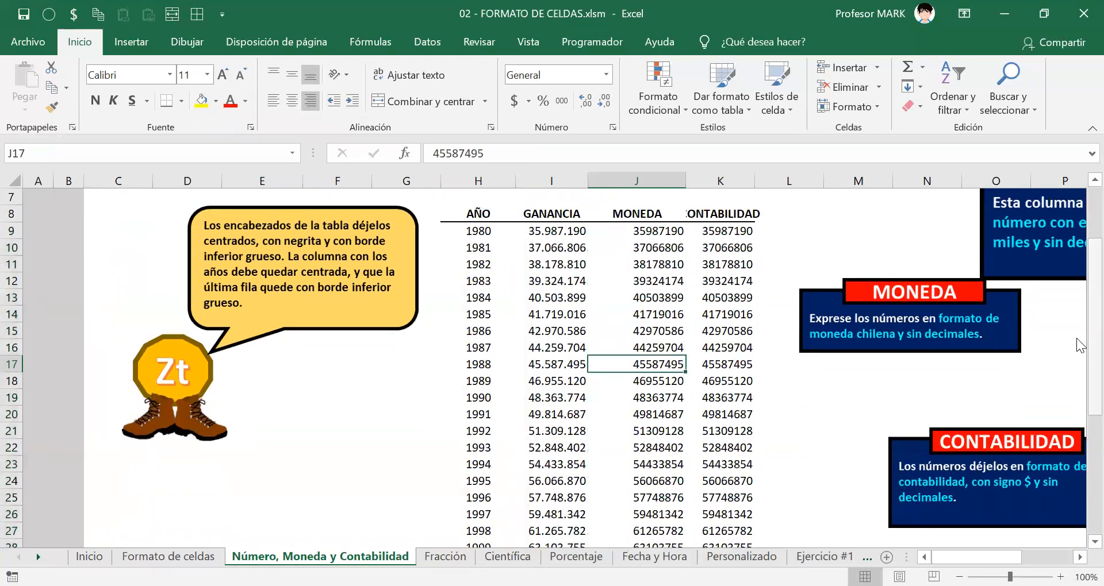
{"action": "key", "text": "shift+Down"}
{"action": "key", "text": "shift+Down"}
{"action": "key", "text": "shift+Down"}
{"action": "key", "text": "Delete"}
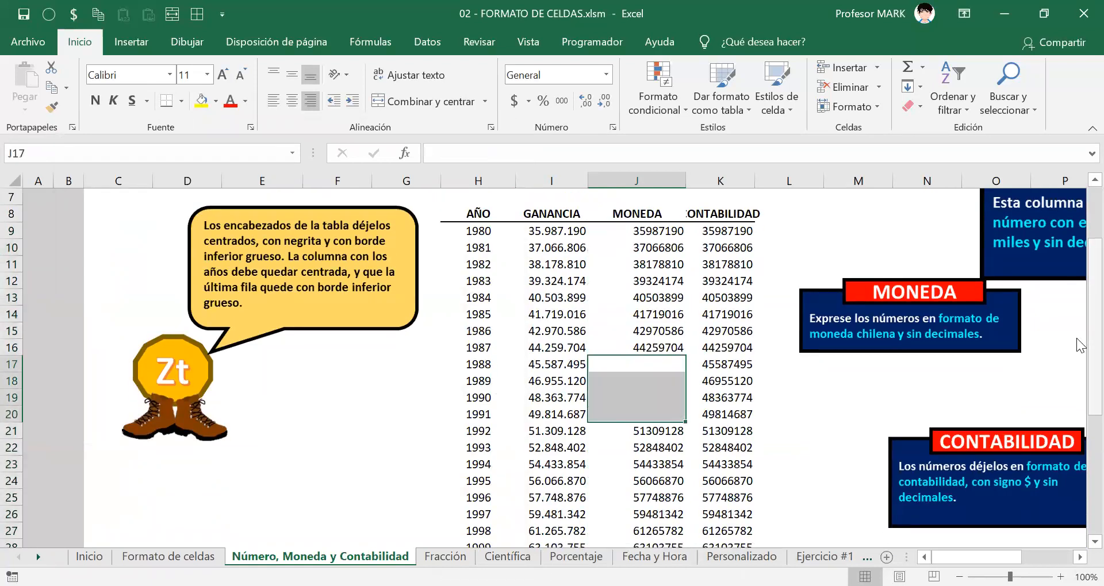
Step: Clear the contents of cells J26:J29 in the MONEDA column
{"action": "key", "text": "Down"}
{"action": "key", "text": "Down"}
{"action": "key", "text": "Down"}
{"action": "key", "text": "Down"}
{"action": "key", "text": "Down"}
{"action": "key", "text": "Down"}
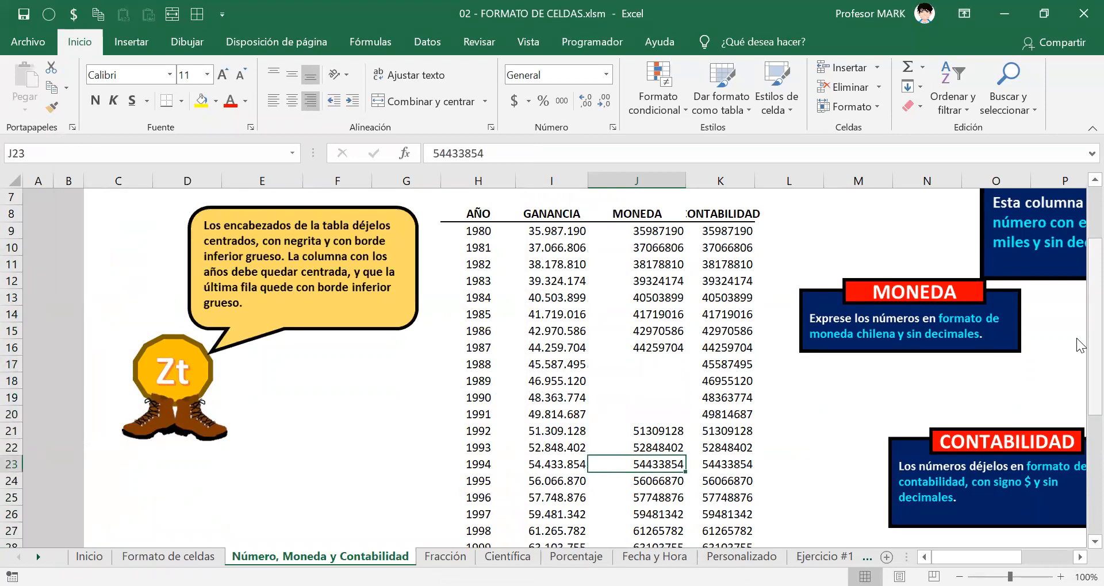
{"action": "scroll", "coordinate": [715, 338], "scroll_direction": "down", "scroll_amount": 4}
{"action": "left_click_drag", "start_coordinate": [650, 314], "coordinate": [662, 355]}
{"action": "key", "text": "Delete"}
{"action": "left_click", "coordinate": [173, 297]}
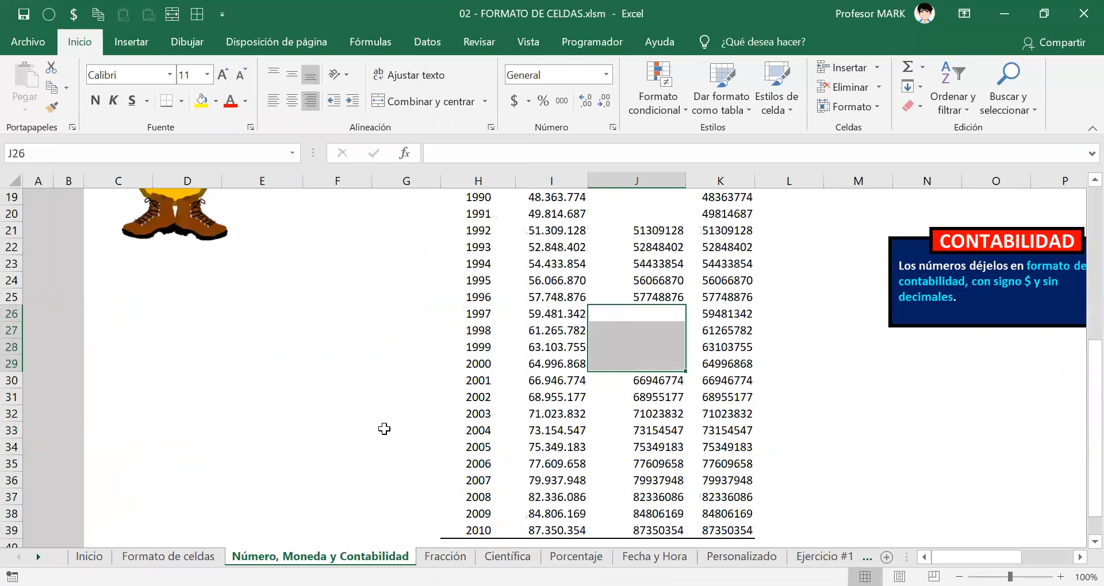
Step: Select the MONEDA column from J9 down to J39, extending the selection across the blank gaps
{"action": "scroll", "coordinate": [367, 410], "scroll_direction": "down", "scroll_amount": 1}
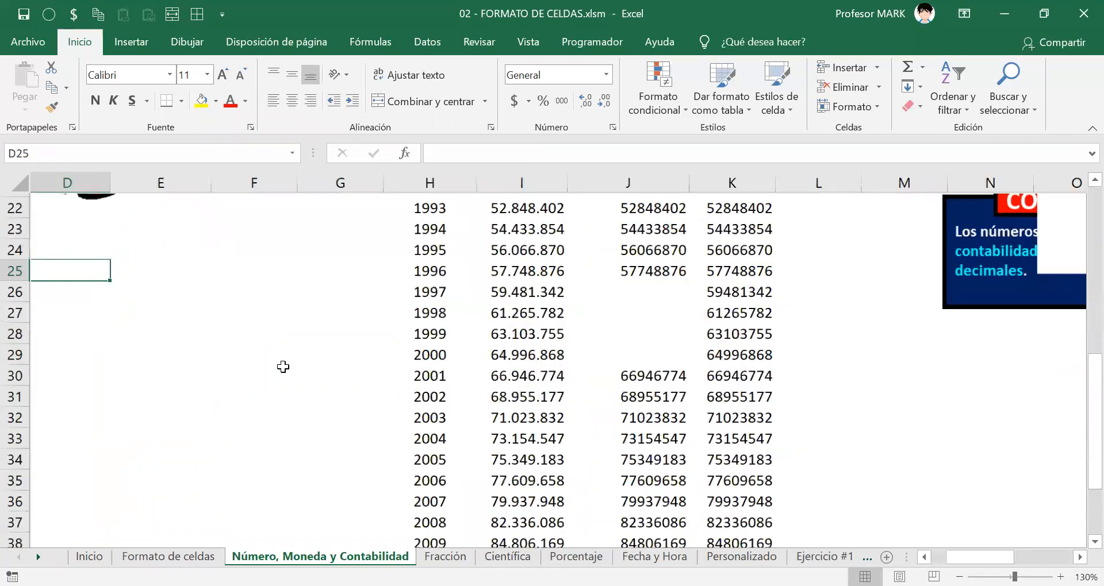
{"action": "scroll", "coordinate": [283, 367], "scroll_direction": "down", "scroll_amount": 2, "text": "ctrl"}
{"action": "scroll", "coordinate": [283, 367], "scroll_direction": "up", "scroll_amount": 2}
{"action": "scroll", "coordinate": [283, 367], "scroll_direction": "down", "scroll_amount": 1}
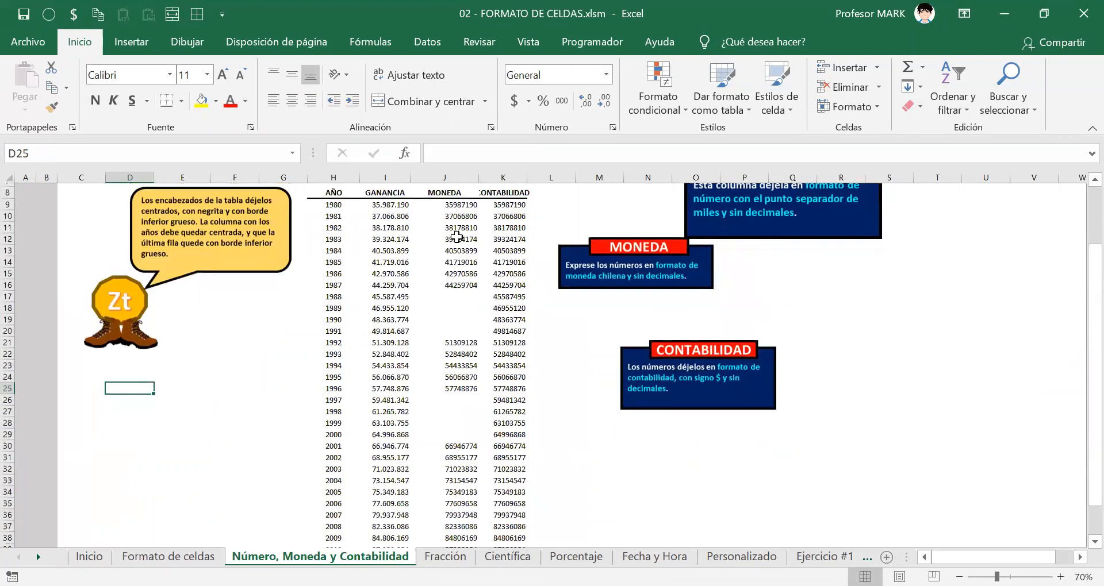
{"action": "left_click", "coordinate": [469, 201]}
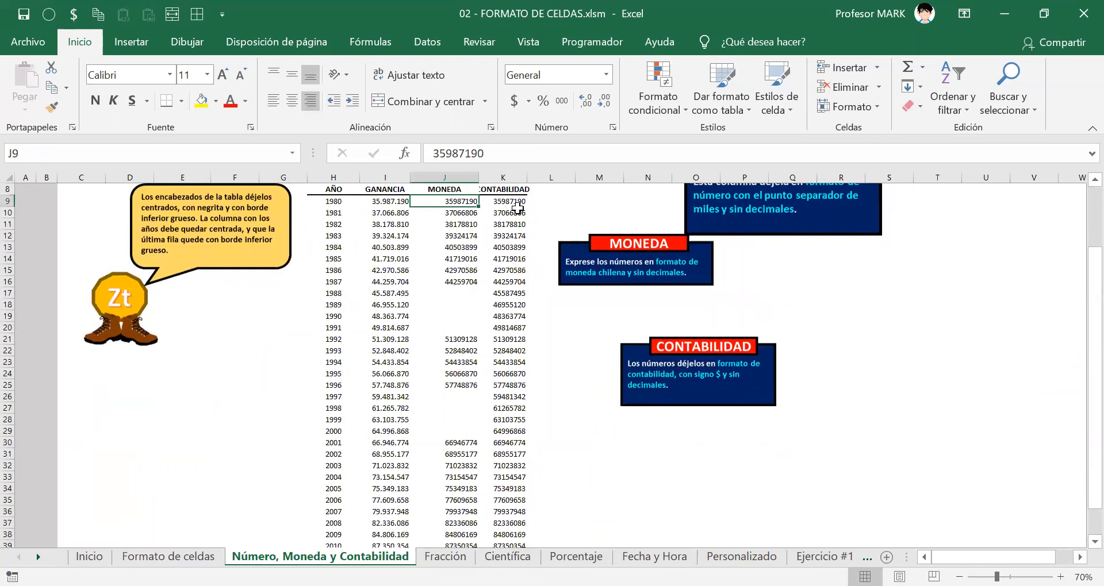
{"action": "key", "text": "ctrl+shift+Down"}
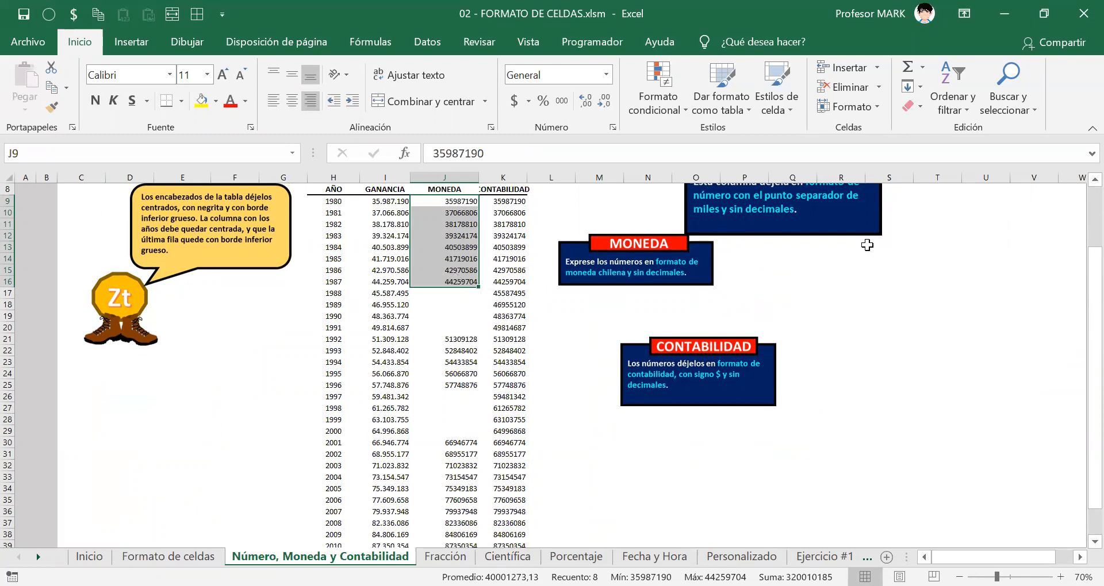
{"action": "key", "text": "ctrl+shift+Down"}
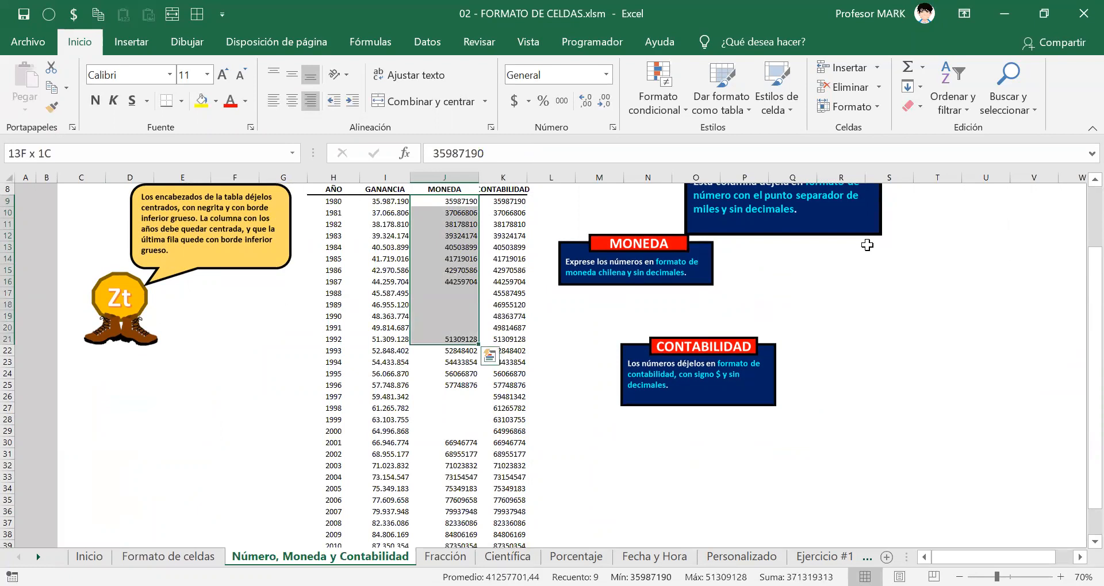
{"action": "key", "text": "ctrl+shift+Down"}
{"action": "key", "text": "ctrl+shift+Down"}
{"action": "key", "text": "ctrl+shift+Down"}
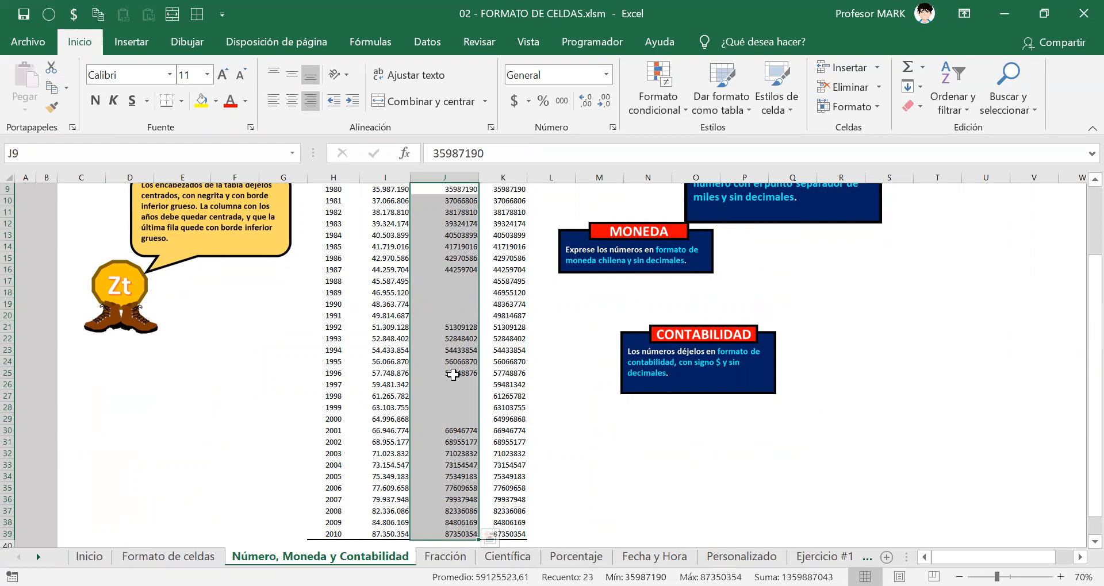
Step: Fill the CONTABILIDAD values of K9:K39 leftward into J9:J39 to restore the cleared MONEDA cells
{"action": "scroll", "coordinate": [473, 385], "scroll_direction": "up", "scroll_amount": 1}
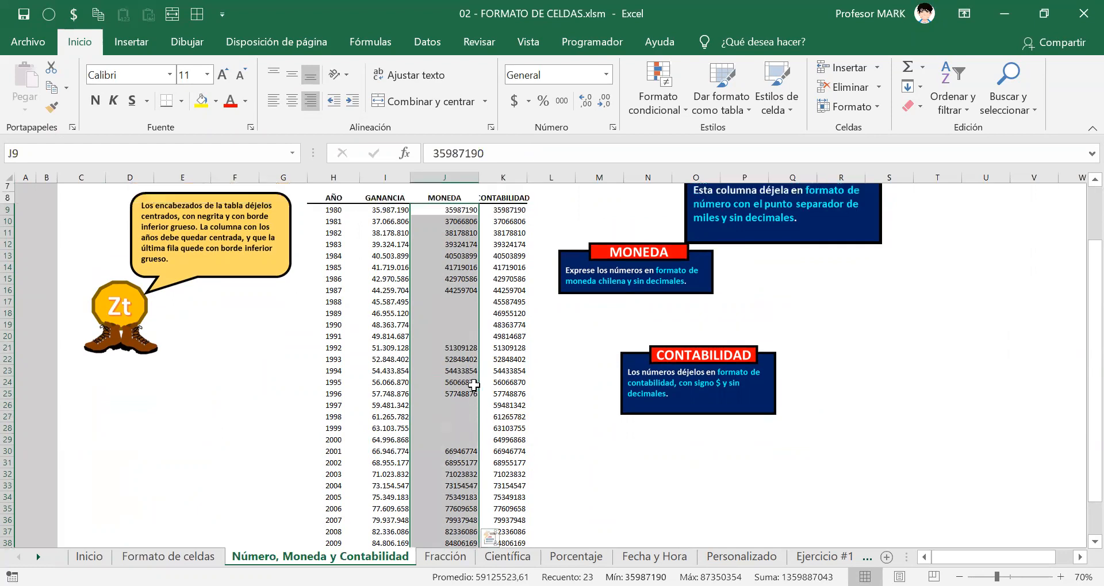
{"action": "scroll", "coordinate": [473, 385], "scroll_direction": "up", "scroll_amount": 2}
{"action": "left_click", "coordinate": [466, 329]}
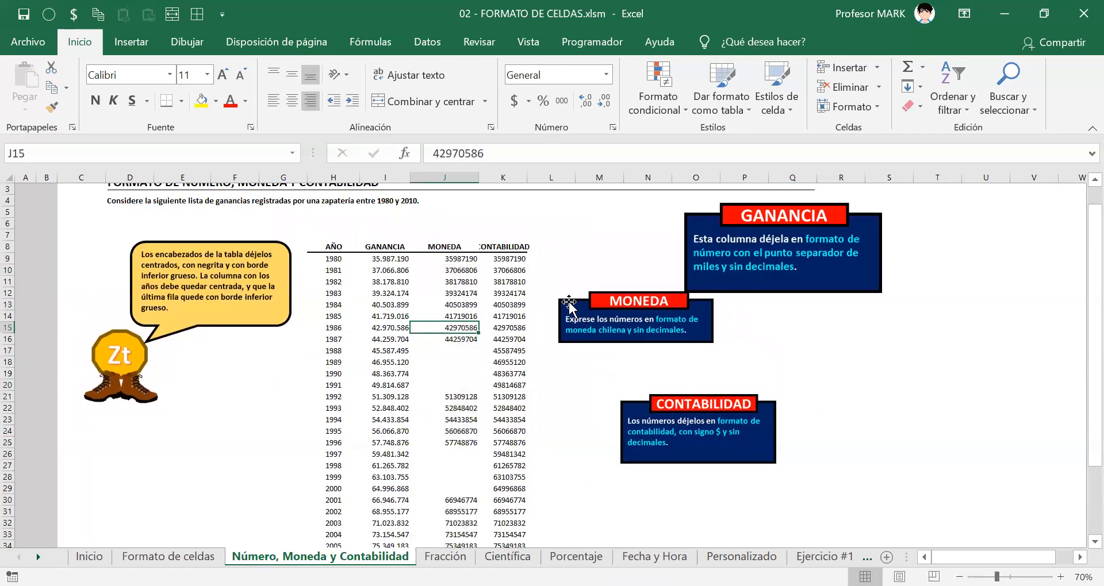
{"action": "key", "text": "Right"}
{"action": "key", "text": "Down"}
{"action": "key", "text": "Up"}
{"action": "key", "text": "Up"}
{"action": "key", "text": "Up"}
{"action": "key", "text": "Up"}
{"action": "key", "text": "Up"}
{"action": "key", "text": "Up"}
{"action": "key", "text": "Up"}
{"action": "key", "text": "ctrl+shift+Down"}
{"action": "key", "text": "shift+Left"}
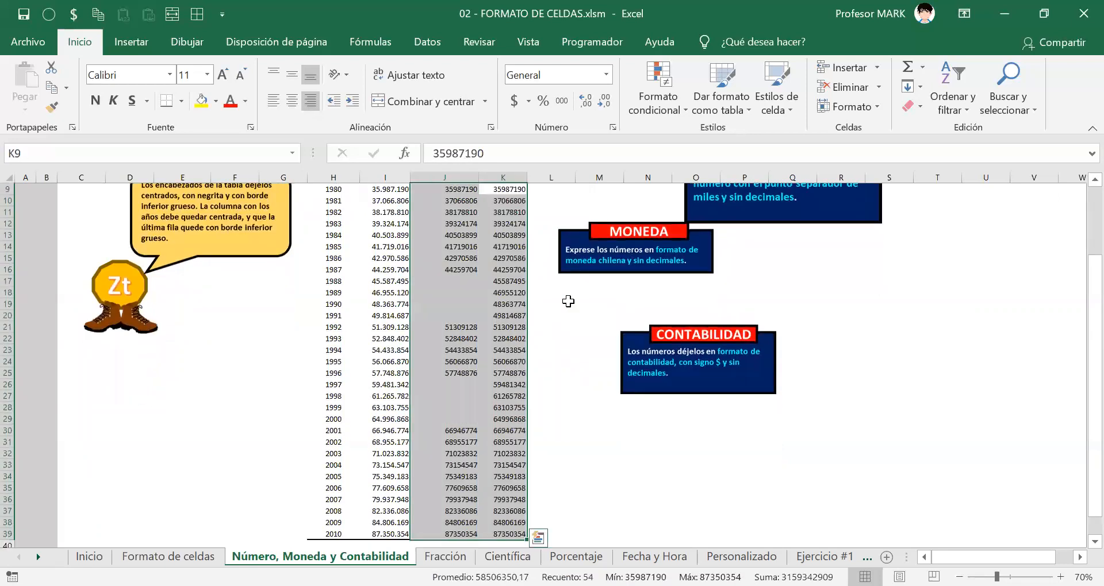
{"action": "key", "text": "alt"}
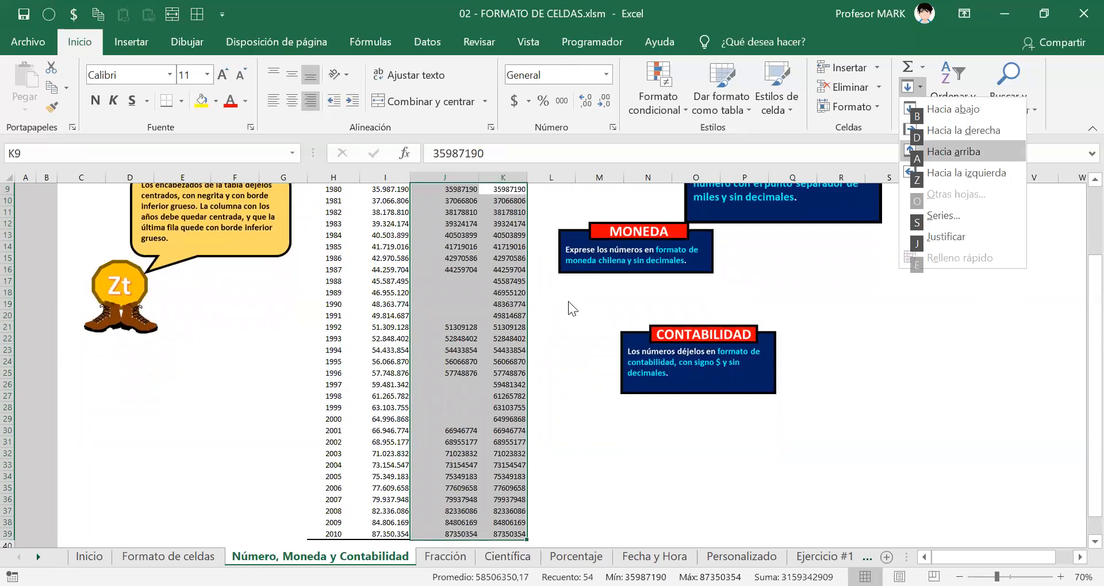
{"action": "key", "text": "Down"}
{"action": "key", "text": "Return"}
{"action": "key", "text": "Up"}
{"action": "key", "text": "Down"}
{"action": "key", "text": "Left"}
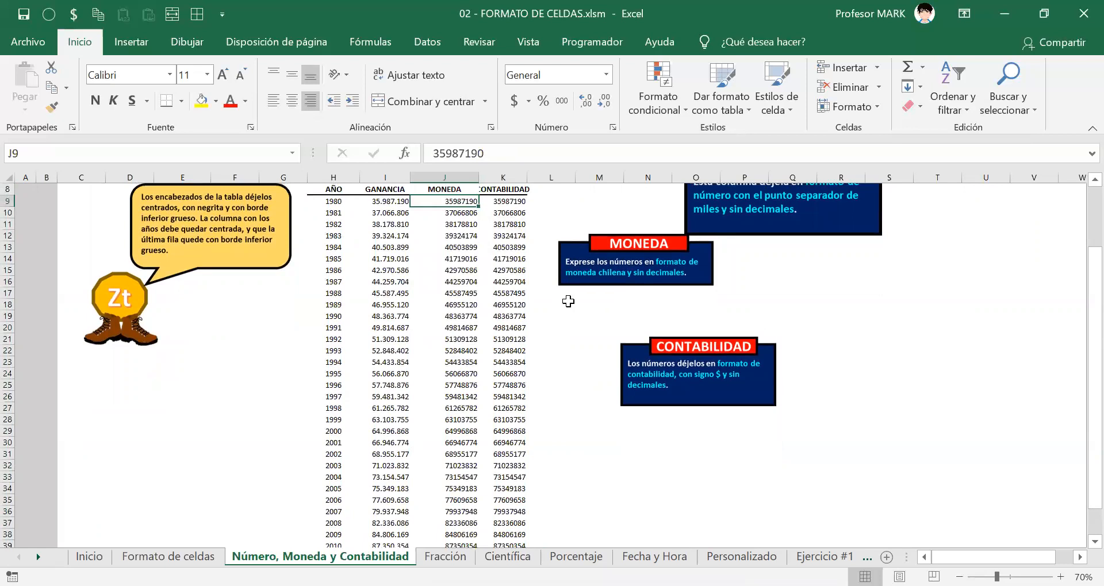
Step: Return the sheet zoom to 100% and go back to cell J9
{"action": "key", "text": "alt+n"}
{"action": "key", "text": "j"}
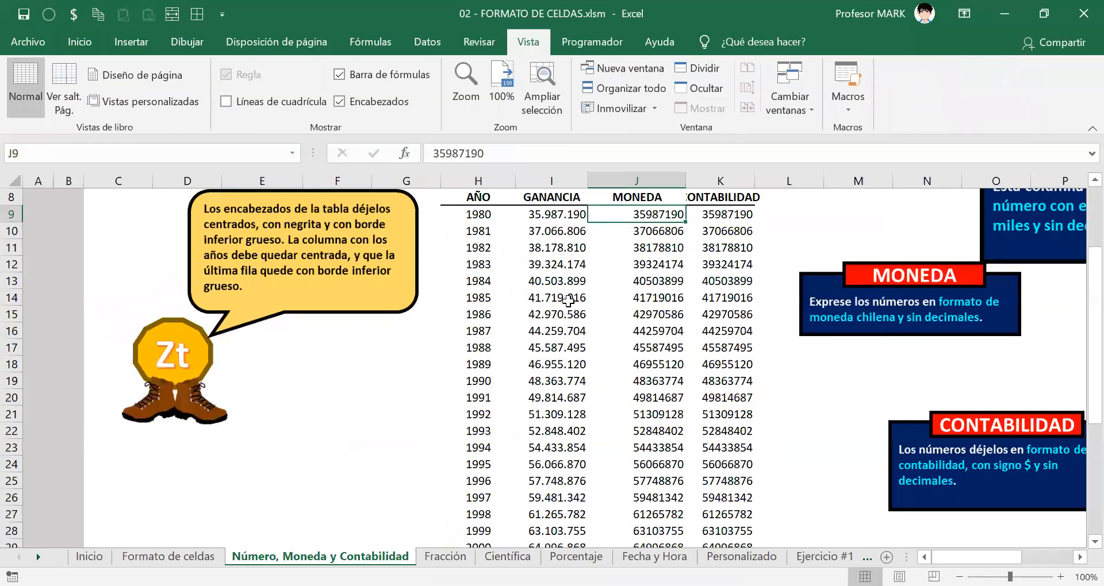
{"action": "key", "text": "Right"}
{"action": "key", "text": "Up"}
{"action": "key", "text": "Up"}
{"action": "key", "text": "Up"}
{"action": "key", "text": "Down"}
{"action": "key", "text": "Down"}
{"action": "key", "text": "Down"}
{"action": "key", "text": "Left"}
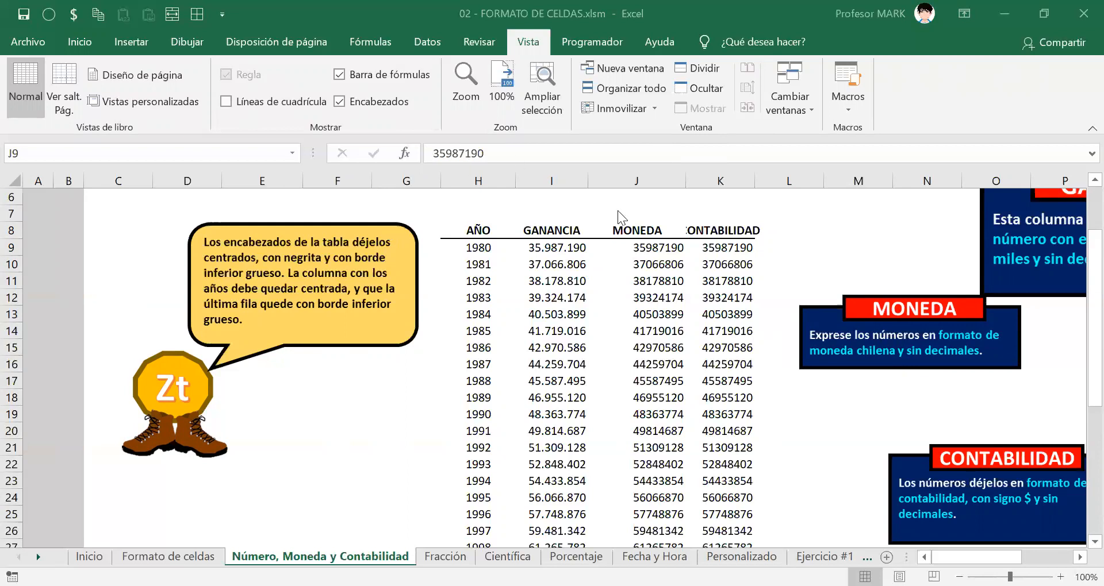
Step: Select the MONEDA values in J9:J39 and open their cell format settings
{"action": "left_click", "coordinate": [637, 246]}
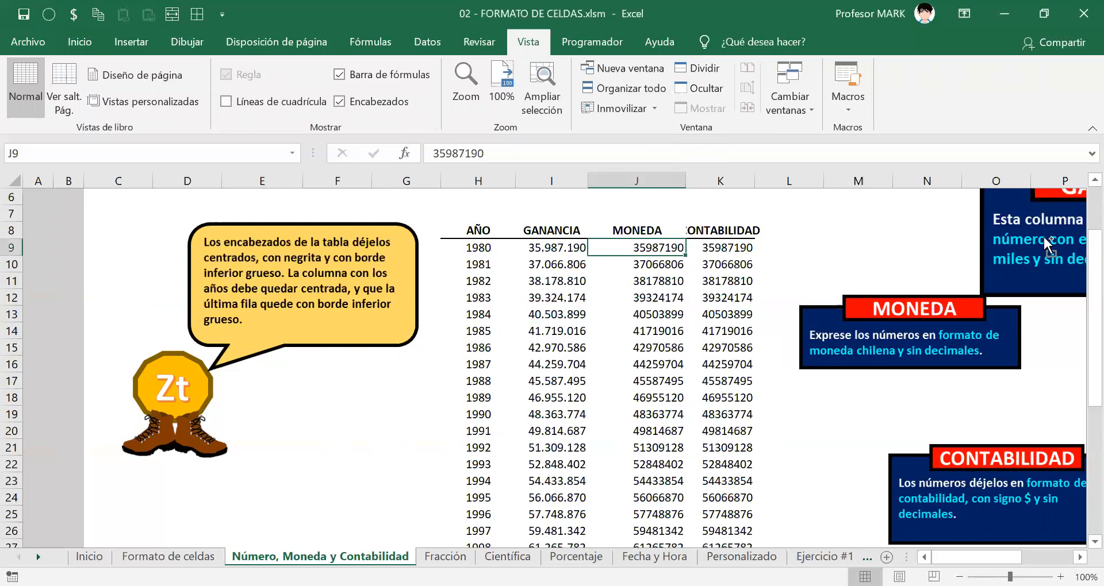
{"action": "key", "text": "ctrl+shift+Down"}
{"action": "scroll", "coordinate": [1043, 238], "scroll_direction": "up", "scroll_amount": 5}
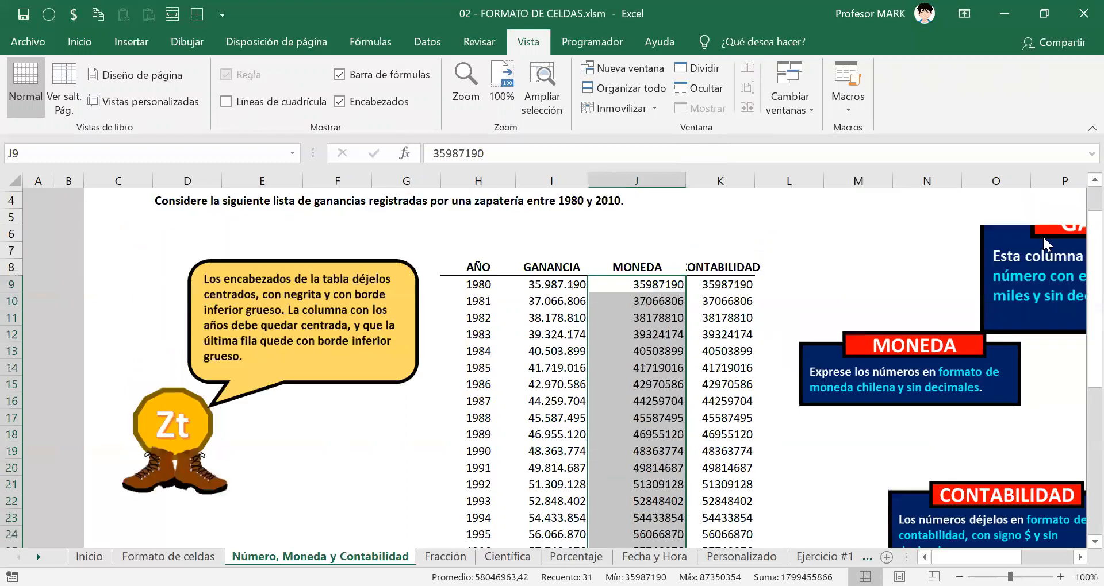
{"action": "scroll", "coordinate": [1042, 236], "scroll_direction": "up", "scroll_amount": 1}
{"action": "key", "text": "ctrl+1"}
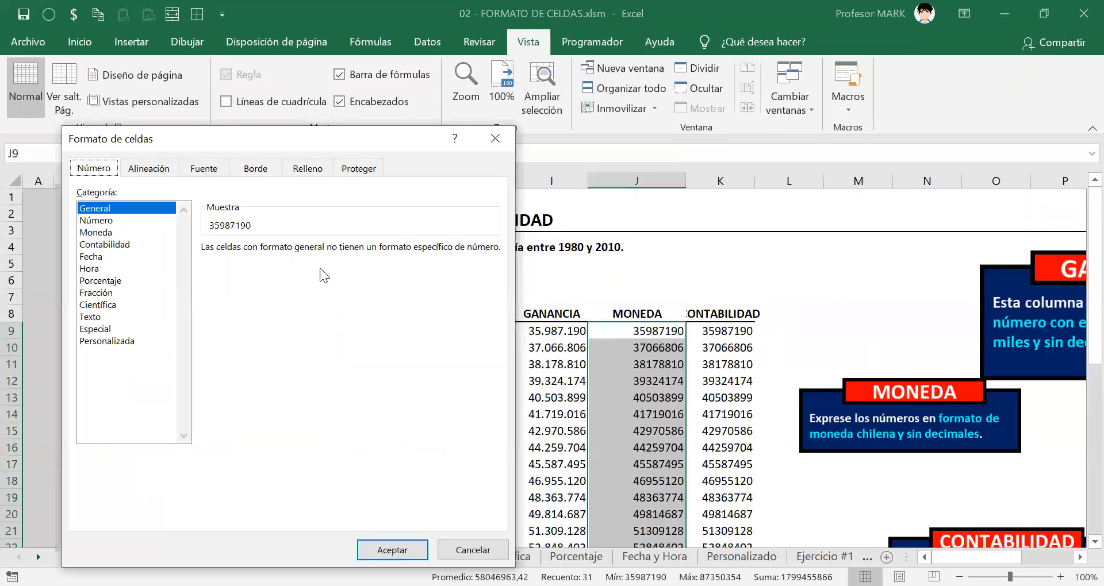
{"action": "left_click_drag", "start_coordinate": [241, 132], "coordinate": [588, 119]}
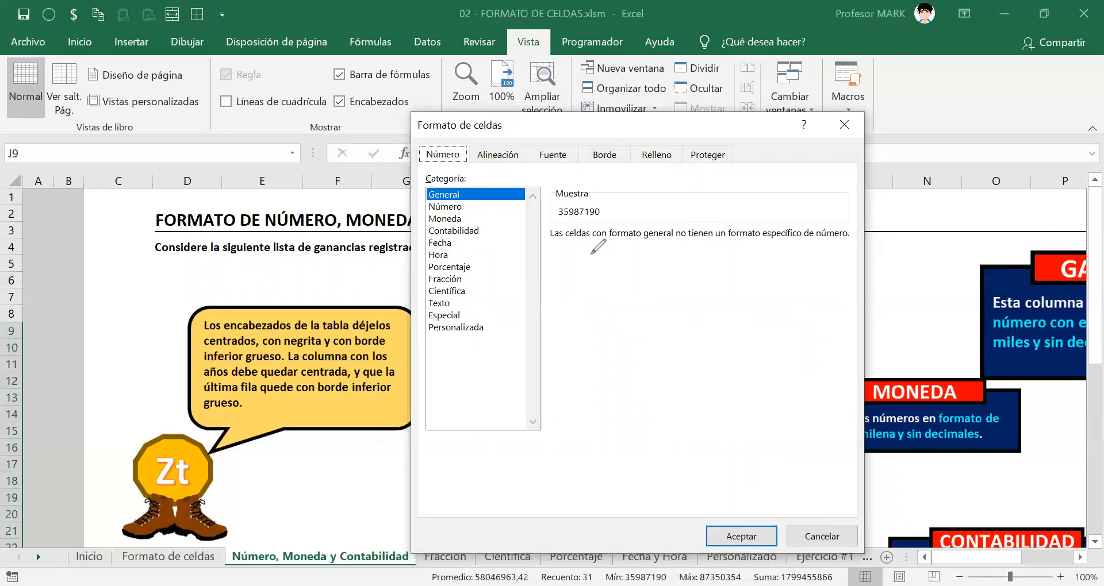
{"action": "mouse_move", "coordinate": [597, 251]}
{"action": "left_mouse_down"}
{"action": "mouse_move", "coordinate": [569, 273]}
{"action": "mouse_move", "coordinate": [598, 282]}
{"action": "mouse_move", "coordinate": [665, 264]}
{"action": "left_mouse_up"}
{"action": "left_click_drag", "start_coordinate": [586, 294], "coordinate": [563, 314]}
{"action": "mouse_move", "coordinate": [654, 305]}
{"action": "left_mouse_down"}
{"action": "mouse_move", "coordinate": [563, 313]}
{"action": "mouse_move", "coordinate": [654, 325]}
{"action": "left_mouse_up"}
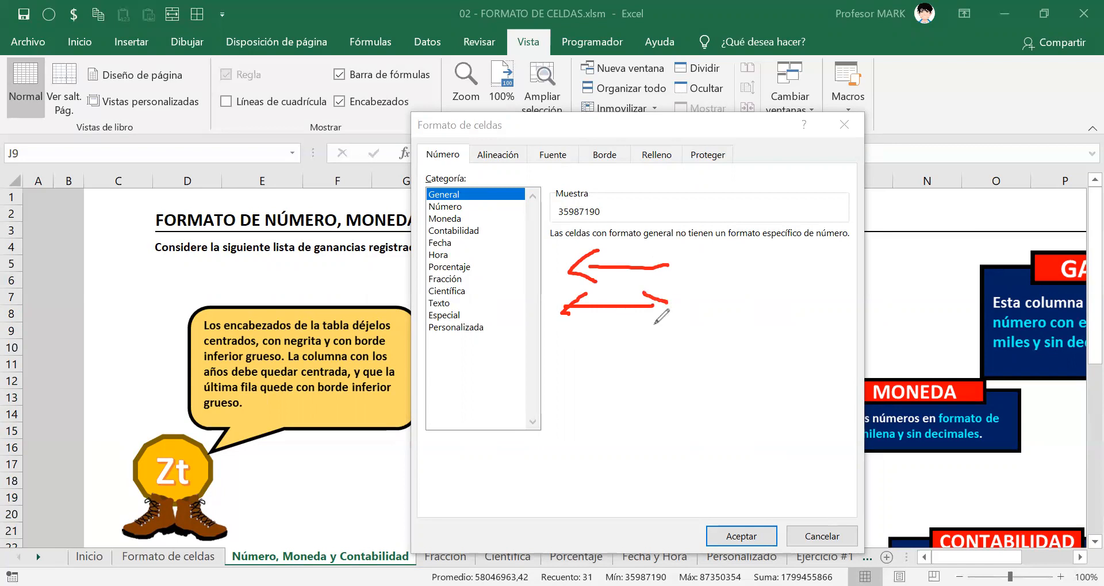
{"action": "left_click", "coordinate": [607, 237]}
{"action": "mouse_move", "coordinate": [603, 237]}
{"action": "left_mouse_down"}
{"action": "mouse_move", "coordinate": [678, 326]}
{"action": "mouse_move", "coordinate": [713, 313]}
{"action": "mouse_move", "coordinate": [578, 234]}
{"action": "left_mouse_up"}
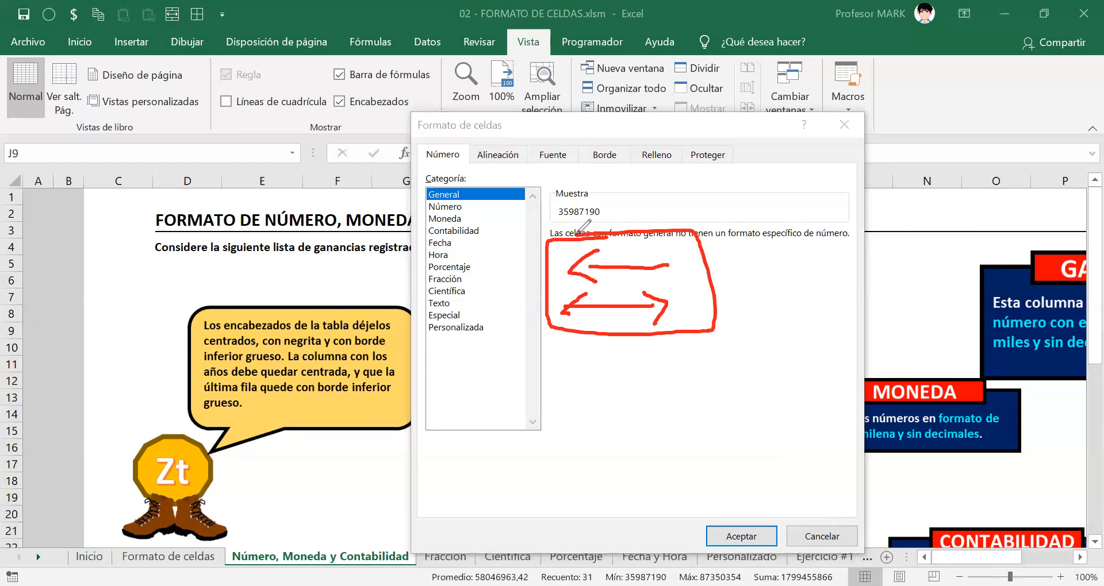
{"action": "key", "text": "e"}
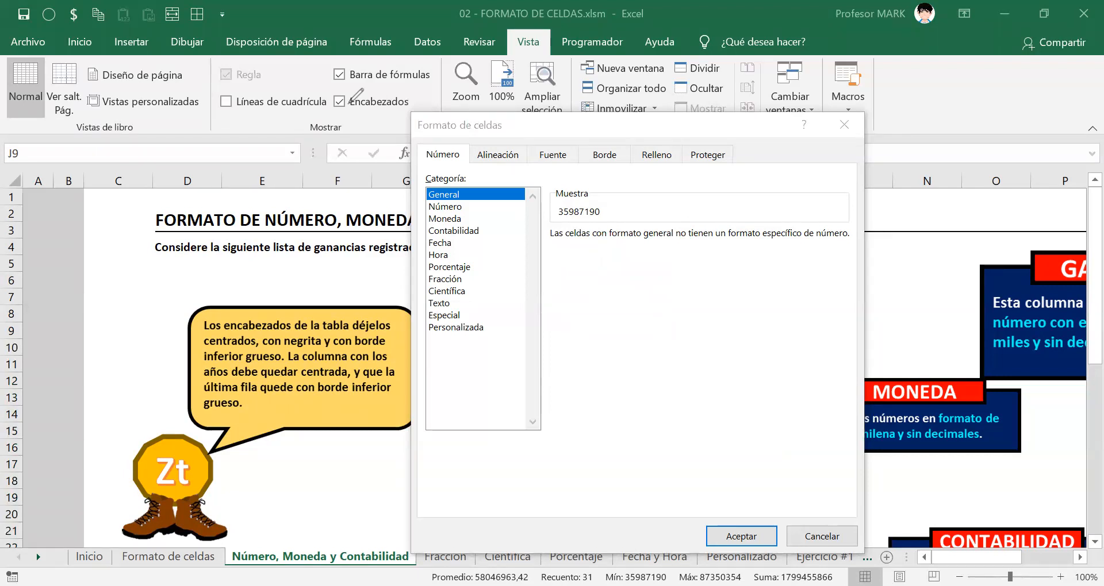
{"action": "left_click", "coordinate": [432, 153]}
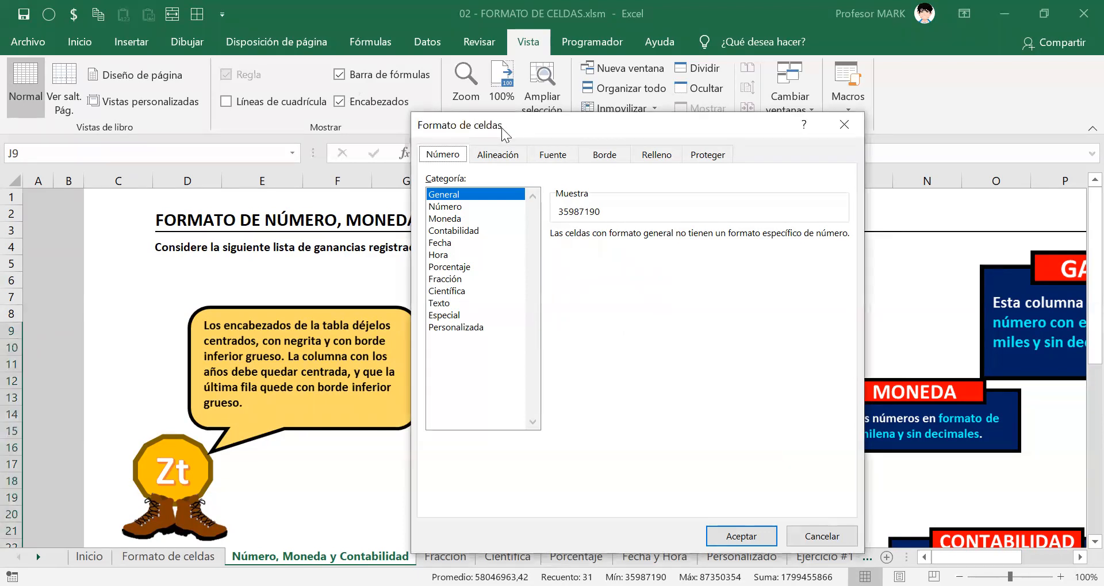
Step: Examine the options of the number format categories from General through Personalizada
{"action": "key", "text": "Tab"}
{"action": "key", "text": "Down"}
{"action": "key", "text": "Down"}
{"action": "key", "text": "Down"}
{"action": "key", "text": "Down"}
{"action": "key", "text": "Down"}
{"action": "key", "text": "Down"}
{"action": "key", "text": "Down"}
{"action": "key", "text": "Down"}
{"action": "key", "text": "Down"}
{"action": "key", "text": "Down"}
{"action": "key", "text": "Down"}
{"action": "key", "text": "Up"}
{"action": "key", "text": "Up"}
{"action": "key", "text": "Up"}
{"action": "key", "text": "Up"}
{"action": "key", "text": "Up"}
{"action": "key", "text": "Up"}
{"action": "key", "text": "Up"}
{"action": "key", "text": "Up"}
{"action": "key", "text": "Up"}
{"action": "key", "text": "Up"}
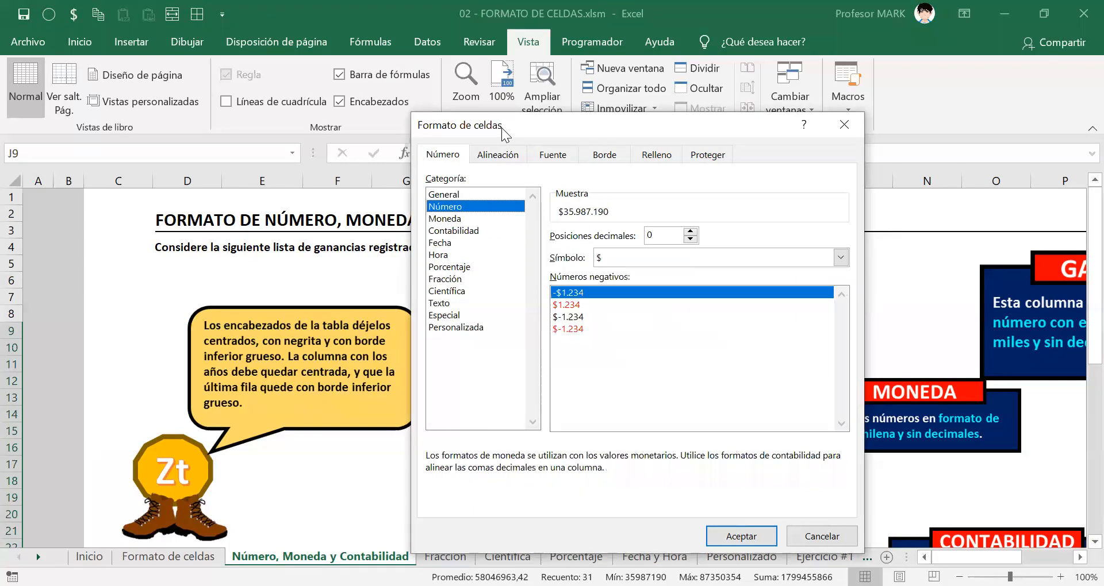
{"action": "key", "text": "Up"}
{"action": "key", "text": "Down"}
{"action": "key", "text": "Down"}
{"action": "key", "text": "Down"}
{"action": "key", "text": "Down"}
{"action": "key", "text": "Down"}
{"action": "key", "text": "Down"}
{"action": "key", "text": "Down"}
{"action": "key", "text": "Down"}
{"action": "key", "text": "Down"}
{"action": "key", "text": "Down"}
{"action": "key", "text": "Up"}
{"action": "key", "text": "Up"}
{"action": "key", "text": "Up"}
{"action": "key", "text": "Up"}
{"action": "key", "text": "Up"}
{"action": "key", "text": "Up"}
{"action": "key", "text": "Up"}
{"action": "key", "text": "Up"}
{"action": "key", "text": "Up"}
{"action": "key", "text": "Up"}
{"action": "key", "text": "Down"}
{"action": "key", "text": "Down"}
{"action": "key", "text": "Down"}
{"action": "key", "text": "Down"}
{"action": "key", "text": "Down"}
{"action": "key", "text": "Up"}
{"action": "key", "text": "Up"}
{"action": "key", "text": "Up"}
{"action": "key", "text": "Up"}
{"action": "key", "text": "Down"}
{"action": "key", "text": "Down"}
{"action": "key", "text": "Up"}
{"action": "key", "text": "Up"}
{"action": "key", "text": "Up"}
{"action": "key", "text": "Down"}
{"action": "key", "text": "Down"}
{"action": "key", "text": "Down"}
{"action": "key", "text": "Down"}
{"action": "key", "text": "Down"}
{"action": "key", "text": "Down"}
{"action": "key", "text": "Down"}
{"action": "key", "text": "Down"}
{"action": "key", "text": "Down"}
{"action": "key", "text": "Down"}
{"action": "key", "text": "Down"}
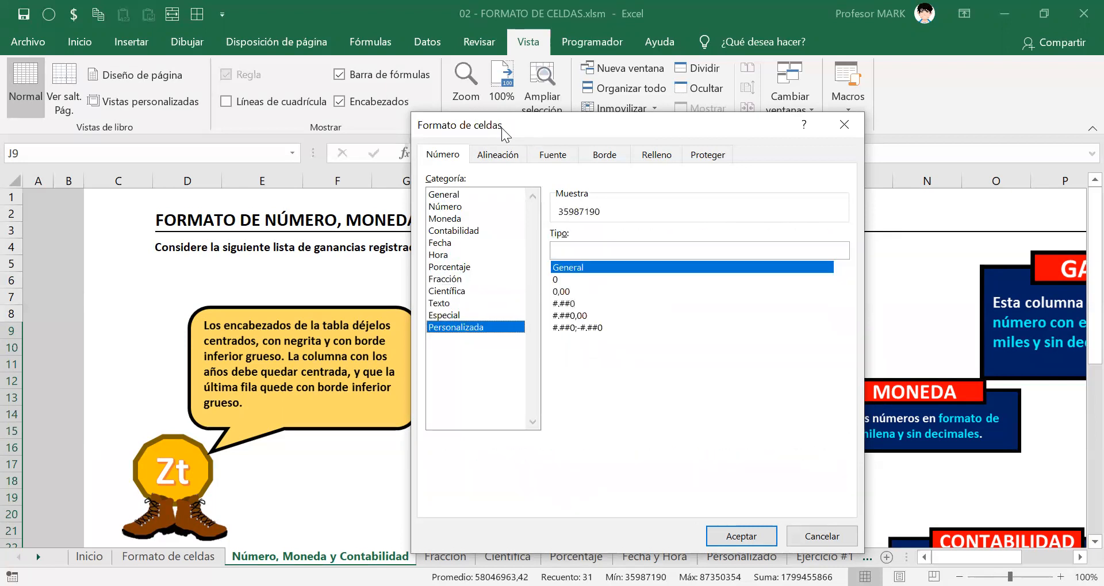
Step: Choose the Moneda category for J9:J39 and move the cell format dialog off the MONEDA column
{"action": "key", "text": "Up"}
{"action": "key", "text": "Up"}
{"action": "key", "text": "Up"}
{"action": "key", "text": "Up"}
{"action": "key", "text": "Up"}
{"action": "key", "text": "Up"}
{"action": "key", "text": "Up"}
{"action": "key", "text": "Up"}
{"action": "key", "text": "Up"}
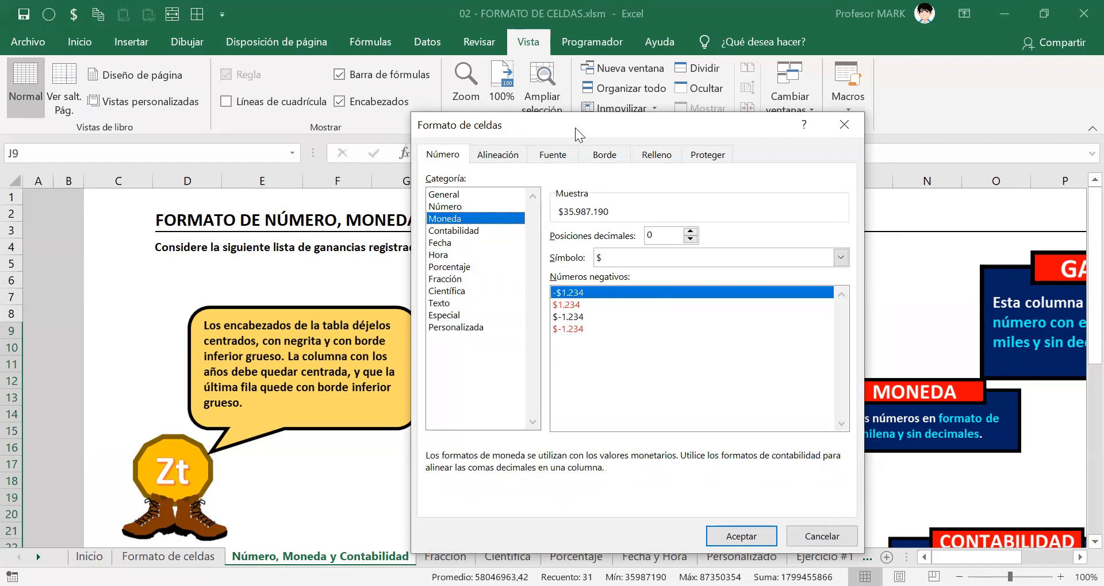
{"action": "left_click_drag", "start_coordinate": [556, 131], "coordinate": [282, 131]}
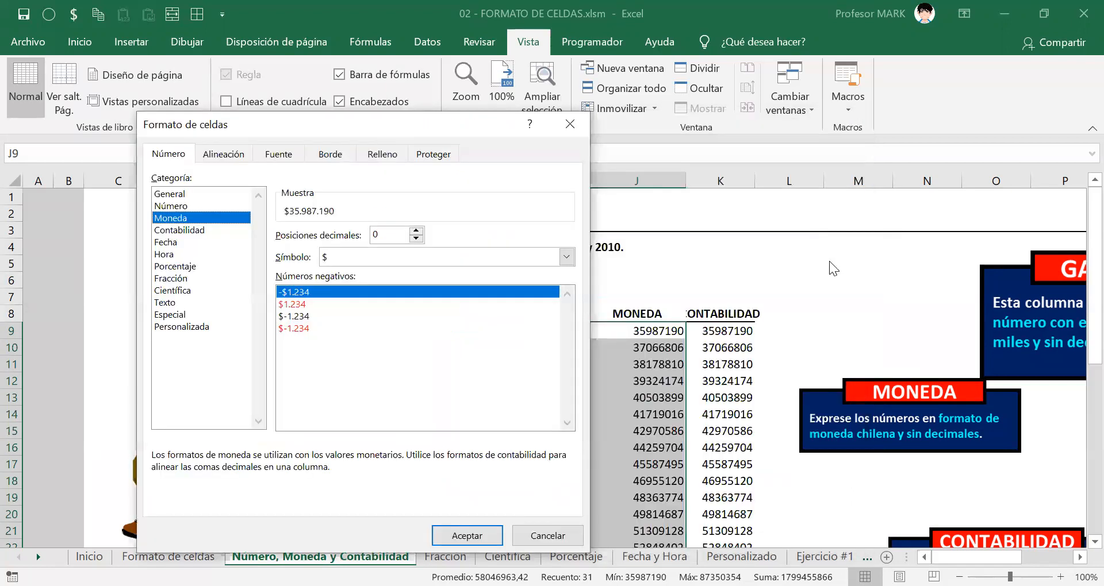
{"action": "key", "text": "Return"}
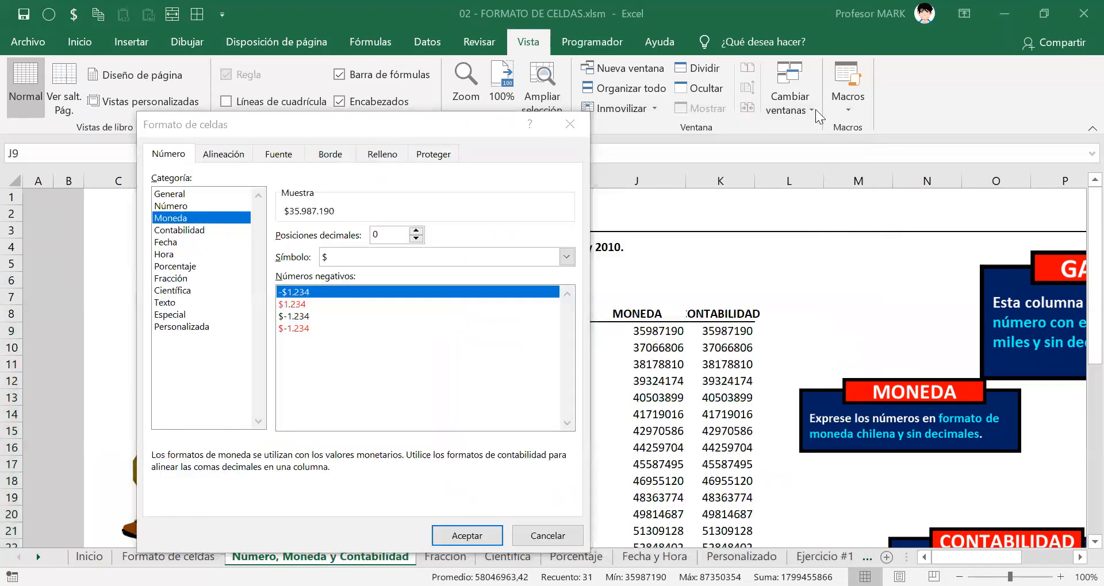
Step: Compare the sample value under the General and Moneda categories, ending on Moneda
{"action": "left_click", "coordinate": [179, 182]}
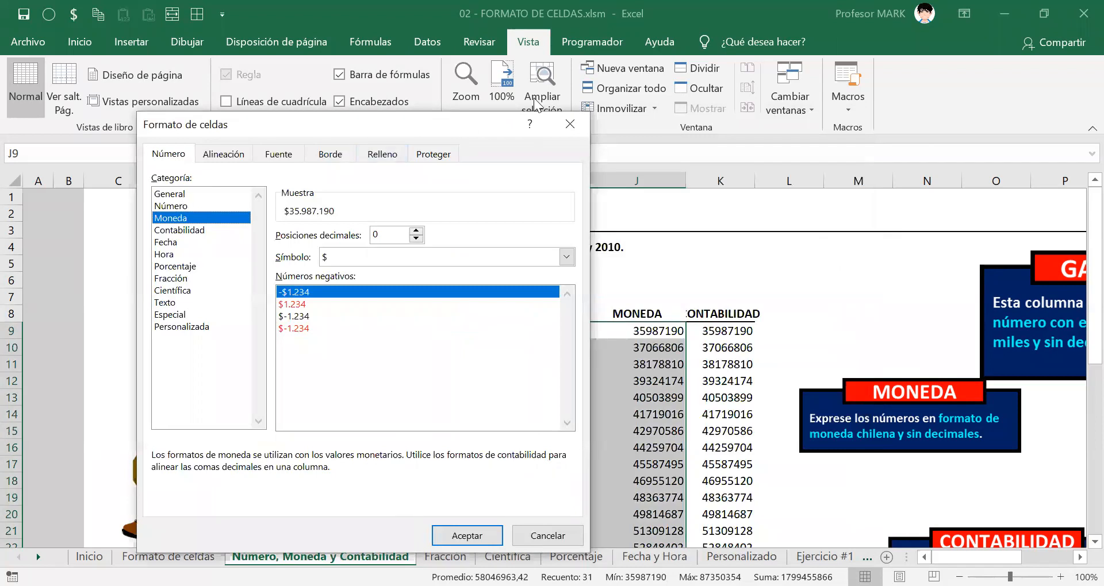
{"action": "key", "text": "Down"}
{"action": "key", "text": "Up"}
{"action": "key", "text": "Up"}
{"action": "key", "text": "Up"}
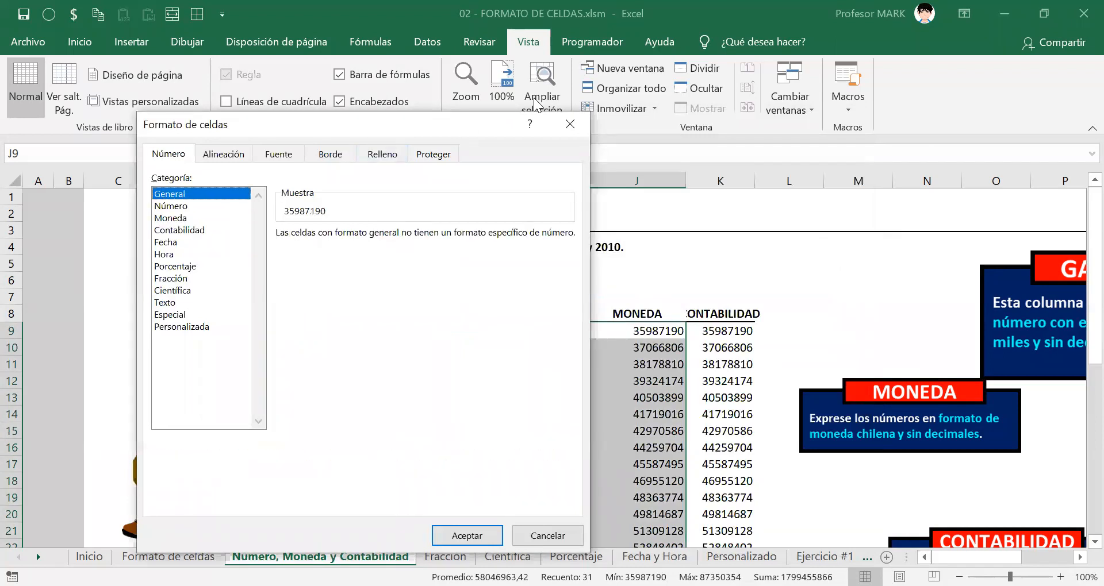
{"action": "key", "text": "Down"}
{"action": "key", "text": "Down"}
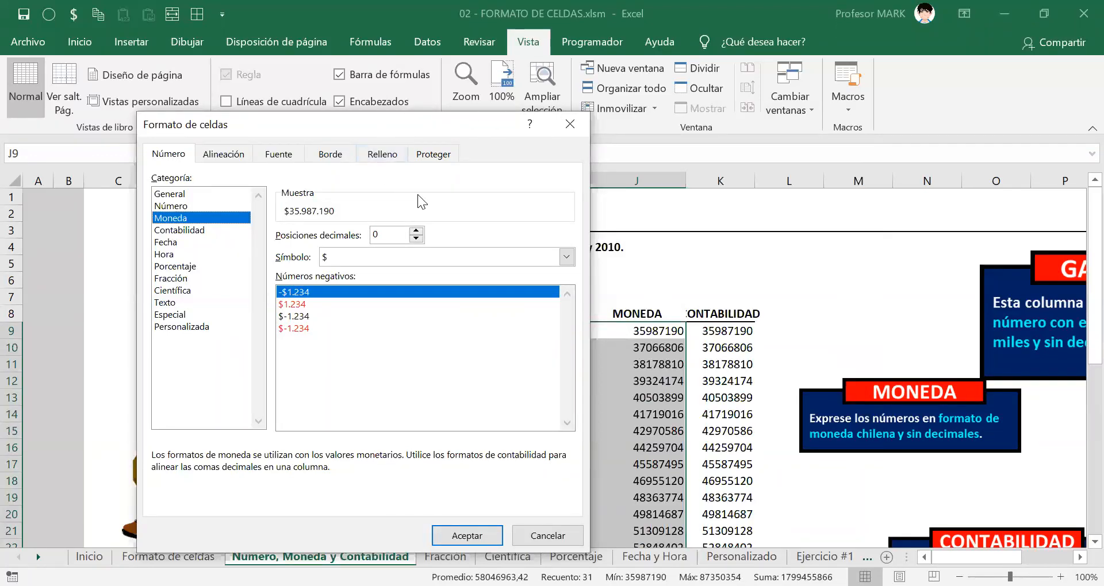
Step: Try several higher decimal place settings for the Moneda format and return to 0
{"action": "left_click", "coordinate": [416, 231]}
{"action": "left_click", "coordinate": [416, 231]}
{"action": "left_click", "coordinate": [416, 231]}
{"action": "left_click", "coordinate": [416, 238]}
{"action": "left_click", "coordinate": [416, 238]}
{"action": "left_click", "coordinate": [416, 238]}
{"action": "left_click", "coordinate": [416, 231]}
{"action": "left_click", "coordinate": [417, 231]}
{"action": "left_click", "coordinate": [416, 231]}
{"action": "left_click", "coordinate": [416, 231]}
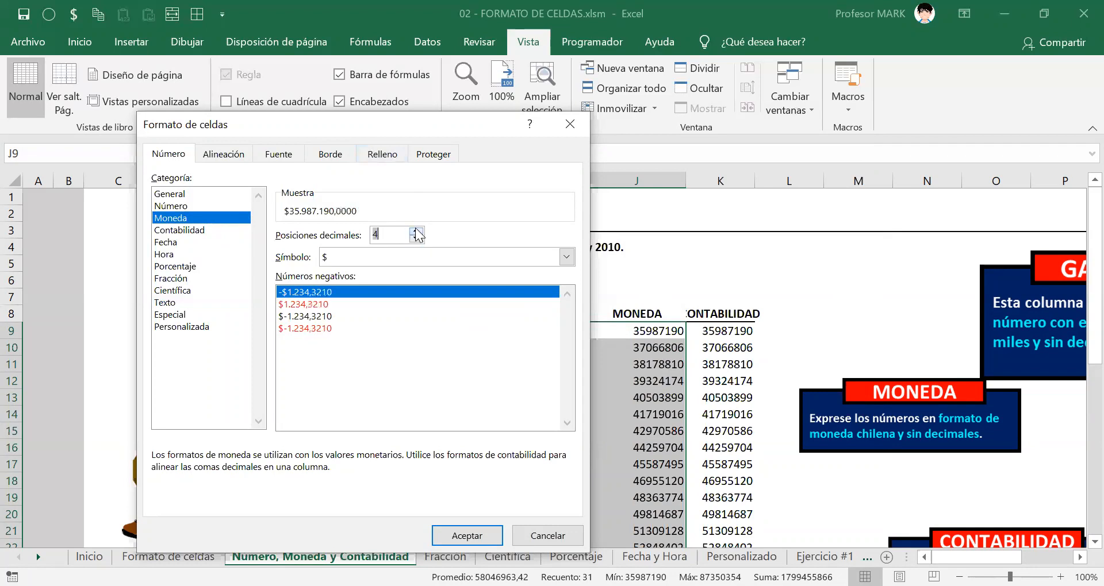
{"action": "left_click", "coordinate": [416, 231]}
{"action": "left_click", "coordinate": [416, 231]}
{"action": "left_click", "coordinate": [416, 232]}
{"action": "left_click", "coordinate": [416, 231]}
{"action": "left_click", "coordinate": [416, 239]}
{"action": "left_click", "coordinate": [416, 239]}
{"action": "left_click", "coordinate": [416, 239]}
{"action": "left_click", "coordinate": [416, 238]}
{"action": "left_click", "coordinate": [416, 239]}
{"action": "left_click", "coordinate": [416, 238]}
{"action": "left_click", "coordinate": [416, 238]}
{"action": "left_click", "coordinate": [416, 239]}
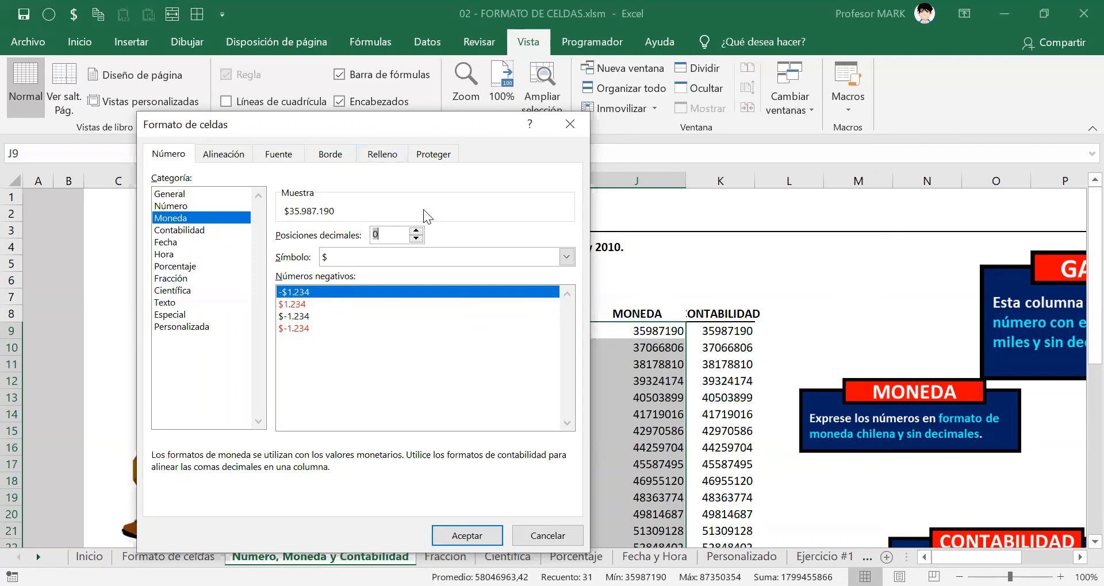
Step: Raise the Moneda format's decimal places to 13 as a trial and bring them back down to 0
{"action": "left_click", "coordinate": [224, 214]}
{"action": "key", "text": "Tab"}
{"action": "type", "text": "0"}
{"action": "key", "text": "Up"}
{"action": "key", "text": "Up"}
{"action": "key", "text": "Up"}
{"action": "key", "text": "Up"}
{"action": "key", "text": "Up"}
{"action": "key", "text": "Up"}
{"action": "key", "text": "Up"}
{"action": "key", "text": "Up"}
{"action": "key", "text": "Down"}
{"action": "key", "text": "Up"}
{"action": "key", "text": "Up"}
{"action": "key", "text": "Up"}
{"action": "key", "text": "Up"}
{"action": "key", "text": "Up"}
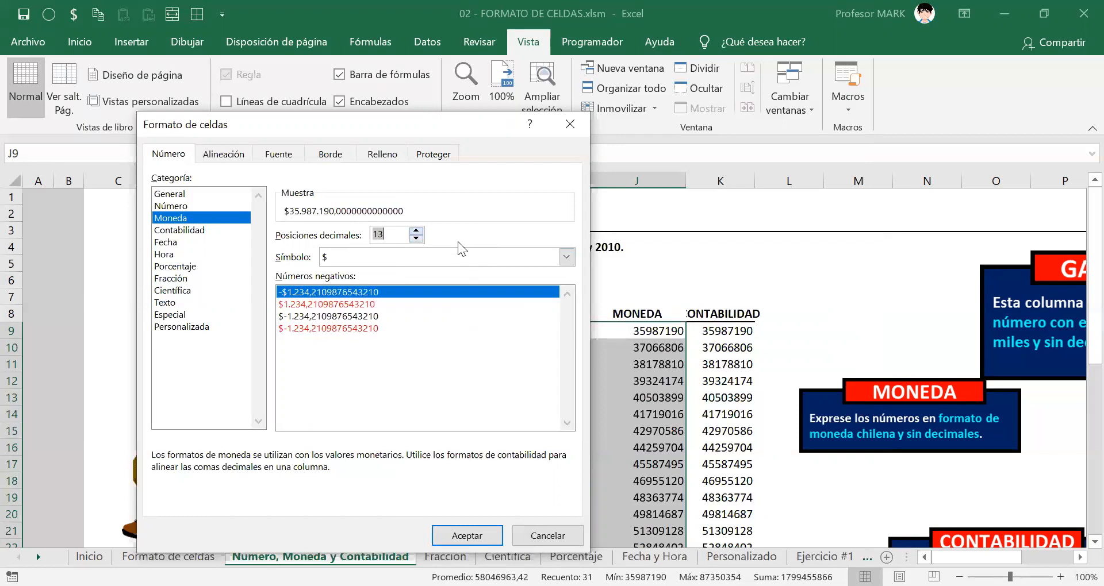
{"action": "key", "text": "Down"}
{"action": "key", "text": "Down"}
{"action": "key", "text": "Down"}
{"action": "key", "text": "Down"}
{"action": "key", "text": "Down"}
{"action": "key", "text": "Down"}
{"action": "key", "text": "Down"}
{"action": "key", "text": "Down"}
{"action": "key", "text": "Down"}
{"action": "key", "text": "Down"}
{"action": "key", "text": "Down"}
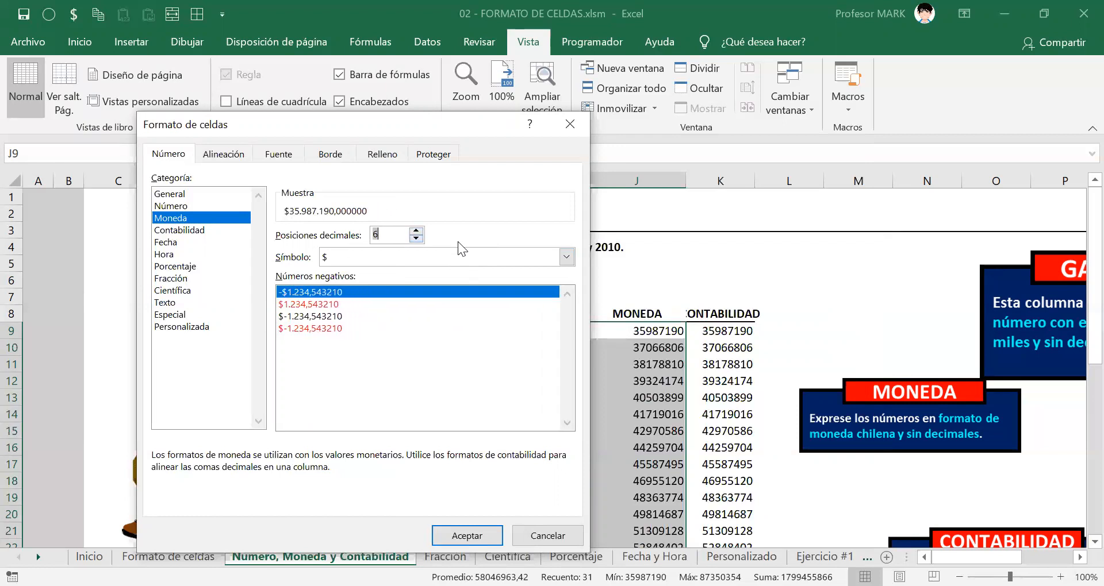
{"action": "key", "text": "Down"}
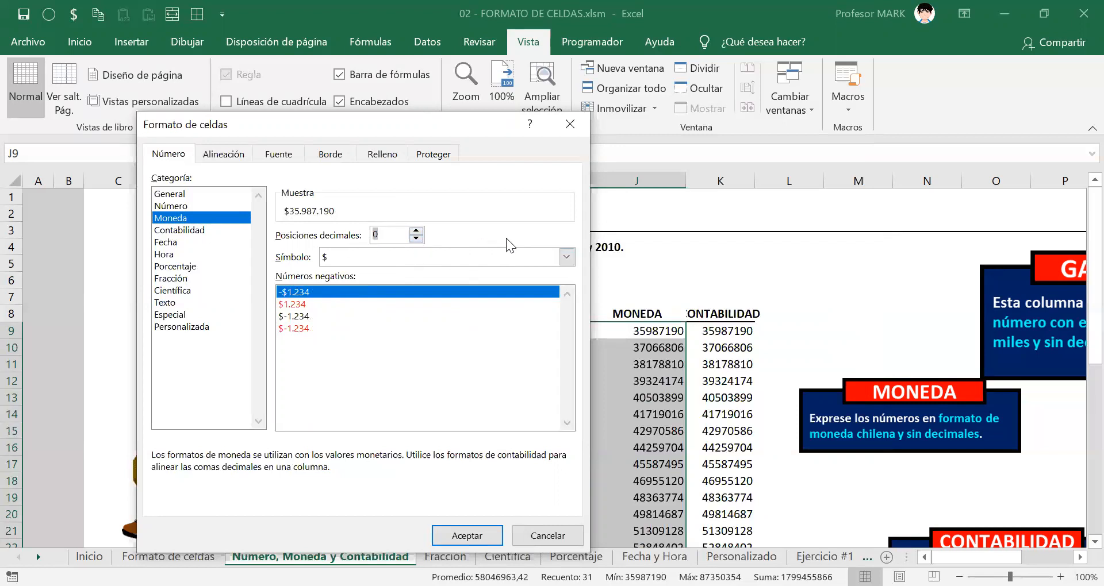
Step: Set the currency symbol to $ Español (Chile) and apply the Moneda format to J9:J39
{"action": "key", "text": "Tab"}
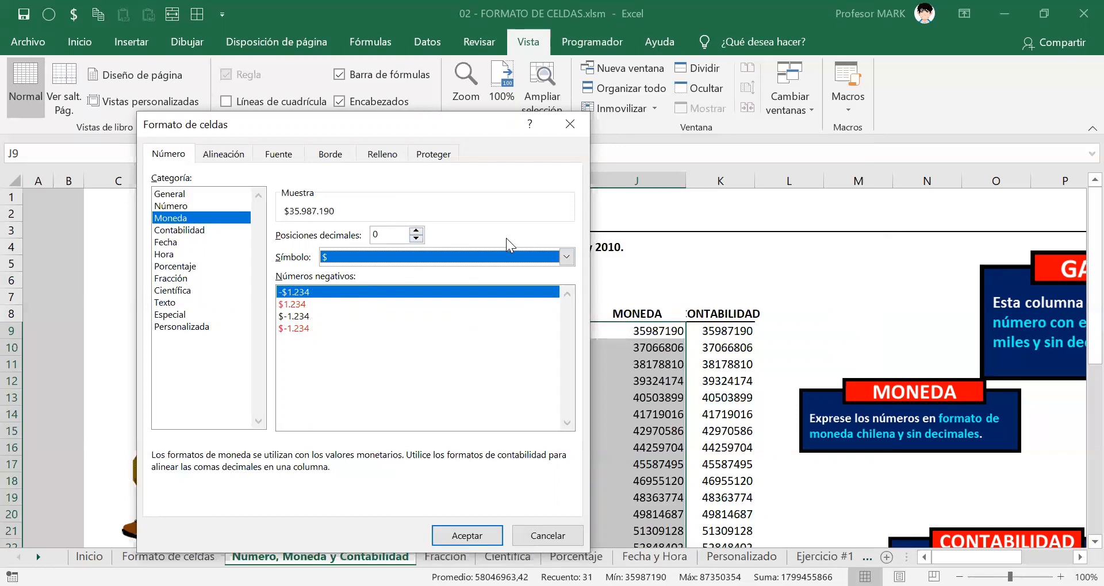
{"action": "key", "text": "alt+Down"}
{"action": "key", "text": "Down"}
{"action": "key", "text": "Down"}
{"action": "key", "text": "Down"}
{"action": "key", "text": "Down"}
{"action": "key", "text": "Down"}
{"action": "key", "text": "Down"}
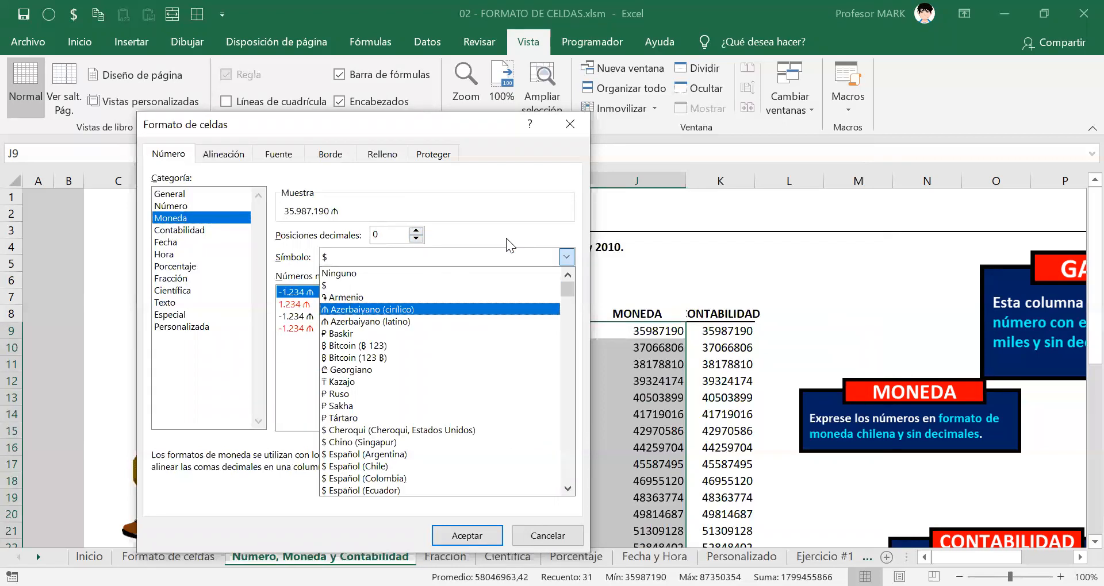
{"action": "key", "text": "Down"}
{"action": "key", "text": "Down"}
{"action": "key", "text": "Down"}
{"action": "key", "text": "Down"}
{"action": "key", "text": "Down"}
{"action": "key", "text": "Down"}
{"action": "key", "text": "Down"}
{"action": "key", "text": "Down"}
{"action": "key", "text": "Down"}
{"action": "key", "text": "Down"}
{"action": "key", "text": "Down"}
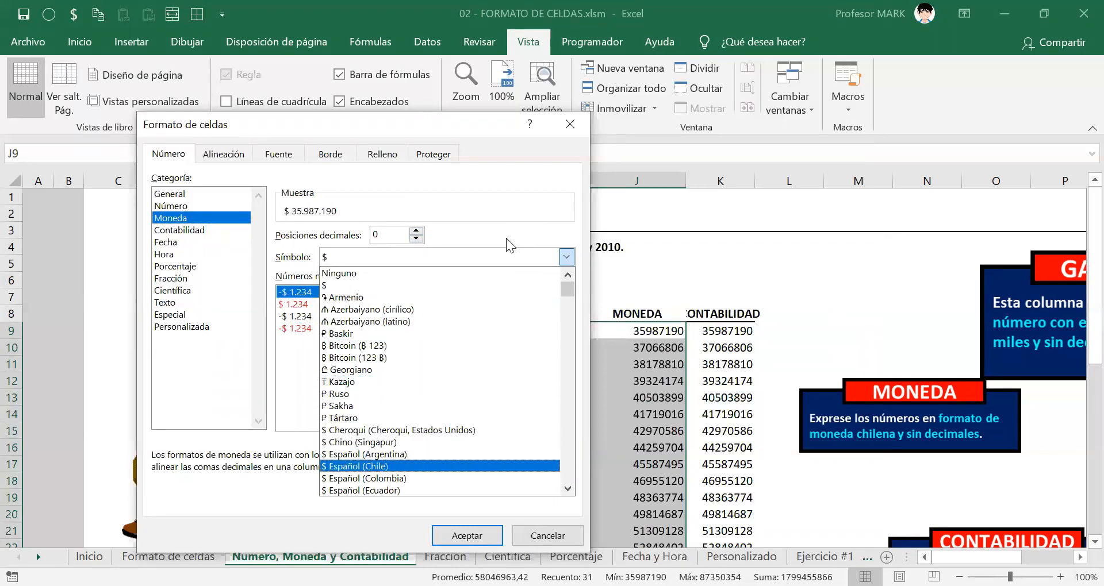
{"action": "key", "text": "Up"}
{"action": "key", "text": "Up"}
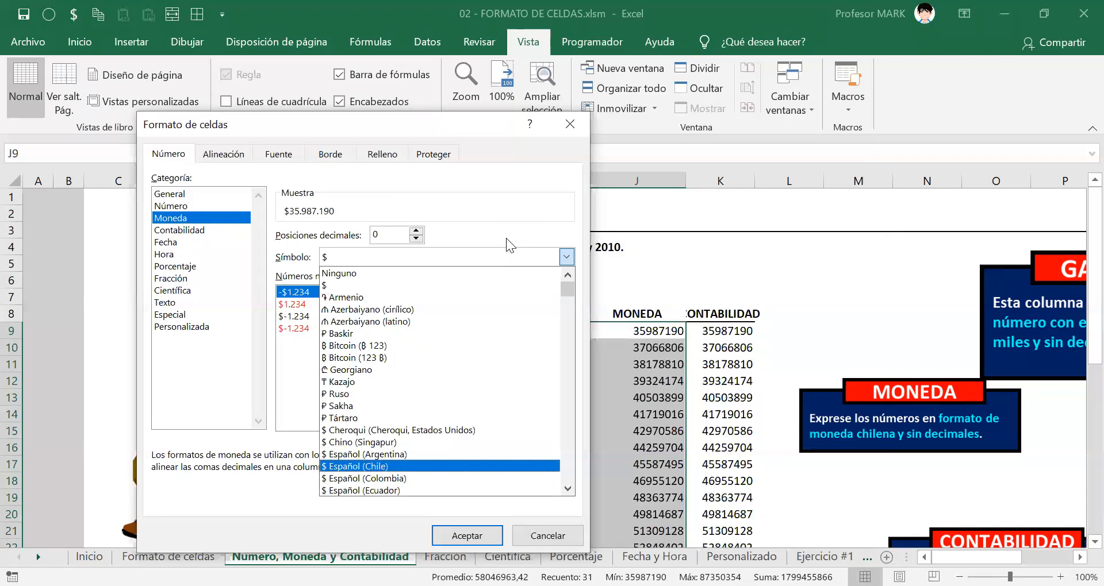
{"action": "key", "text": "Return"}
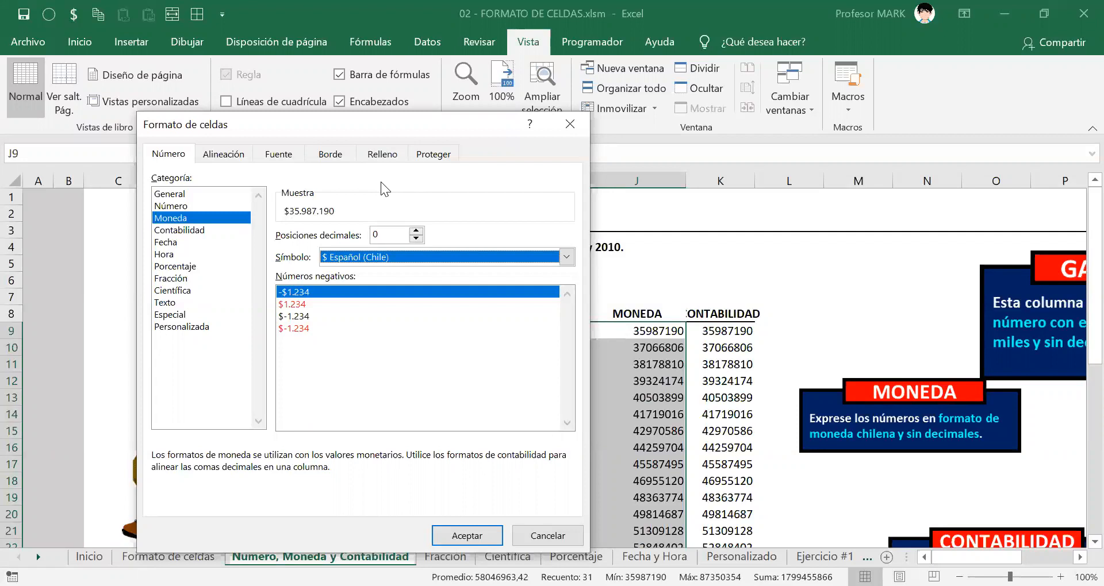
{"action": "key", "text": "Tab"}
{"action": "key", "text": "Tab"}
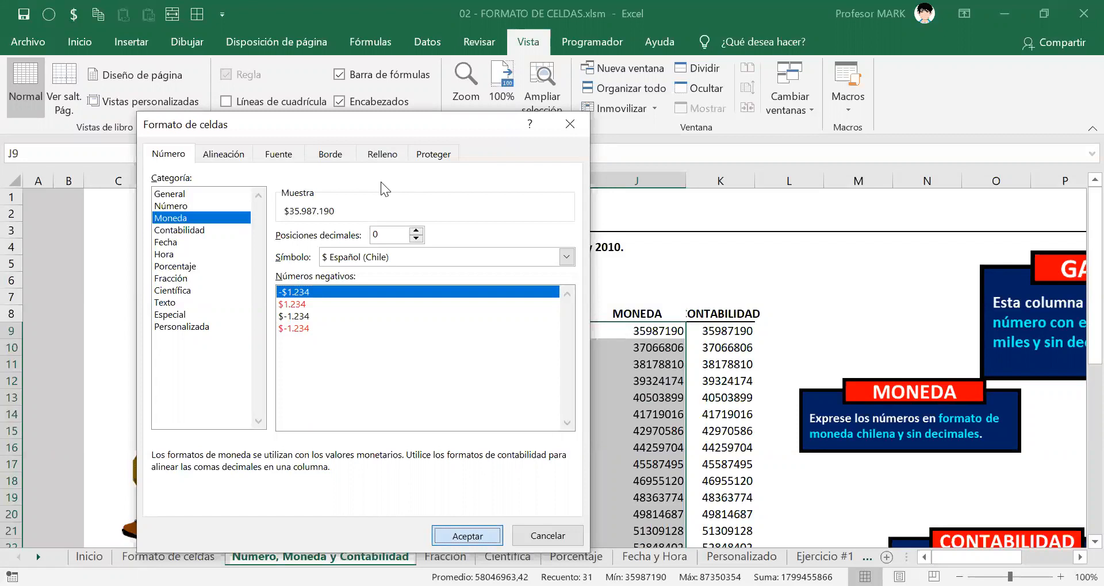
{"action": "key", "text": "Return"}
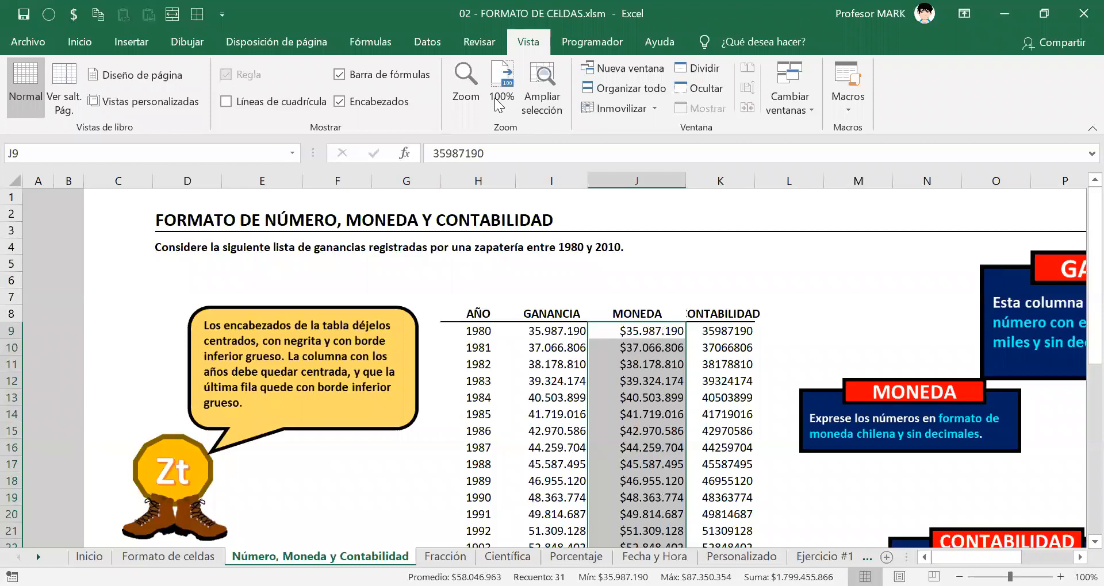
Step: Review the range selection and cell formatting instructions on the Formato de celdas sheet, and return to the Número, Moneda y Contabilidad sheet
{"action": "key", "text": "alt+Tab"}
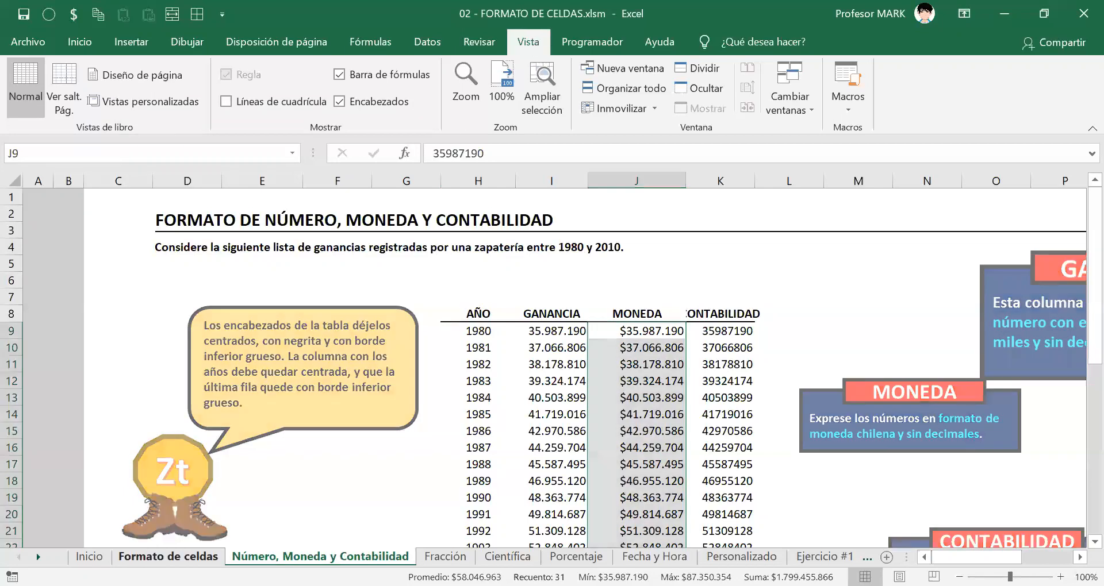
{"action": "key", "text": "ctrl+Page_Up"}
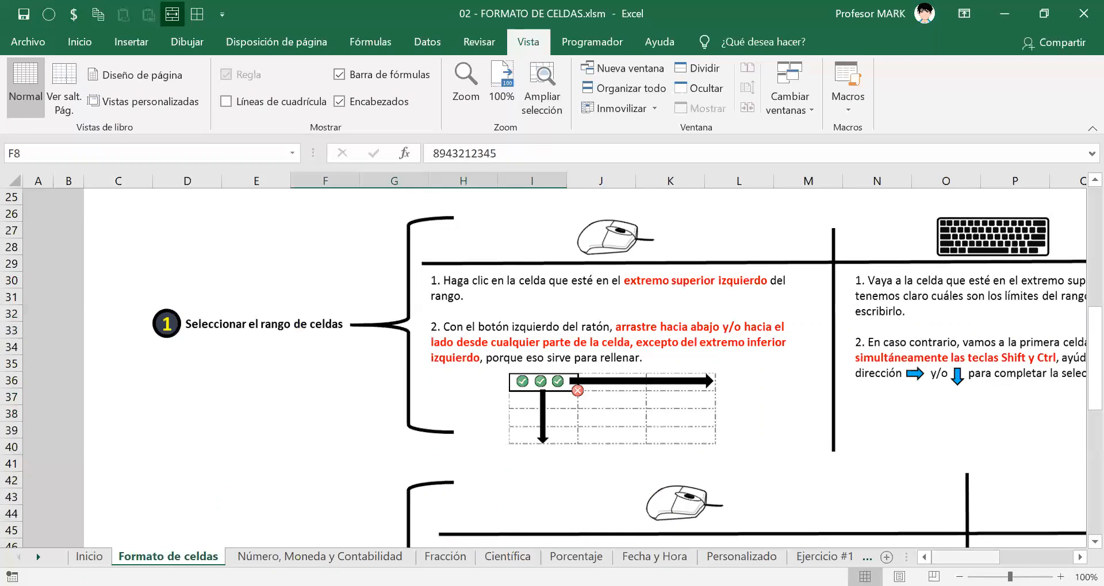
{"action": "mouse_move", "coordinate": [965, 558]}
{"action": "left_mouse_down"}
{"action": "mouse_move", "coordinate": [994, 557]}
{"action": "mouse_move", "coordinate": [985, 557]}
{"action": "left_mouse_up"}
{"action": "scroll", "coordinate": [803, 410], "scroll_direction": "down", "scroll_amount": 1}
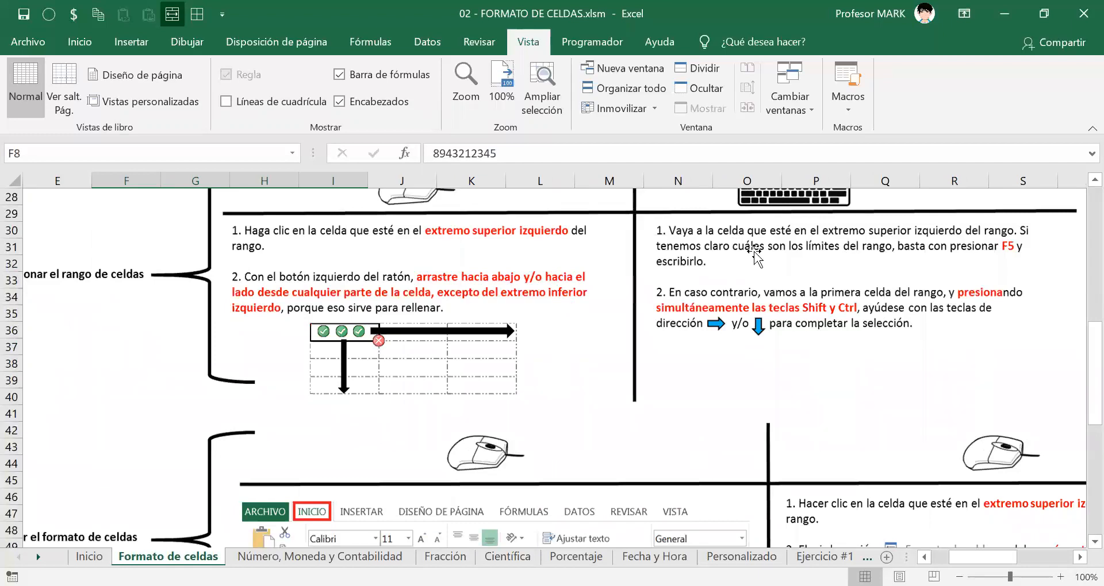
{"action": "scroll", "coordinate": [751, 296], "scroll_direction": "up", "scroll_amount": 2}
{"action": "scroll", "coordinate": [745, 322], "scroll_direction": "up", "scroll_amount": 1}
{"action": "scroll", "coordinate": [721, 422], "scroll_direction": "down", "scroll_amount": 1}
{"action": "scroll", "coordinate": [747, 409], "scroll_direction": "up", "scroll_amount": 1}
{"action": "scroll", "coordinate": [742, 397], "scroll_direction": "down", "scroll_amount": 2}
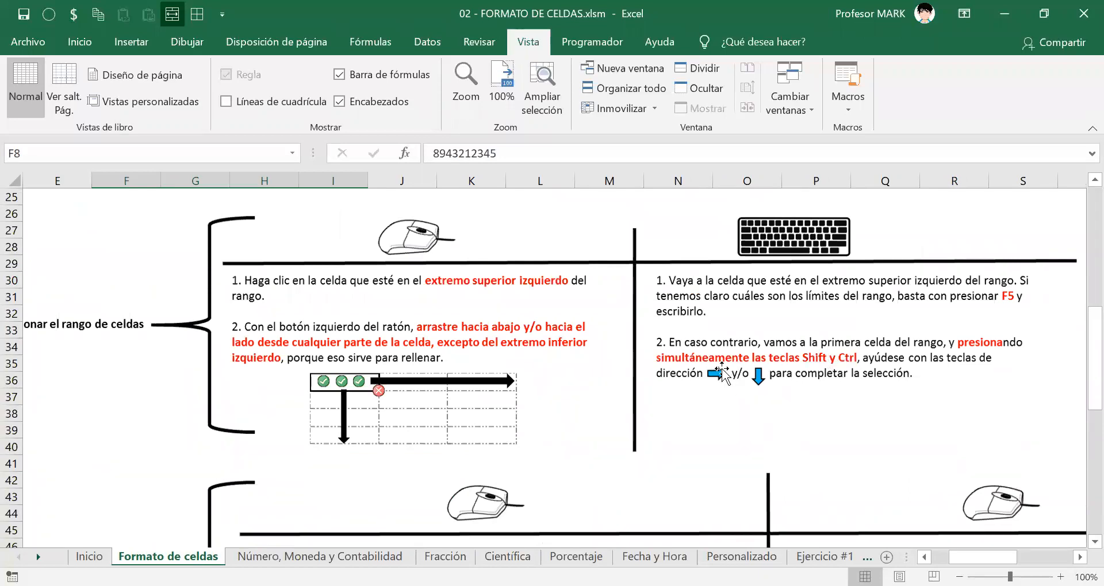
{"action": "scroll", "coordinate": [765, 379], "scroll_direction": "down", "scroll_amount": 2}
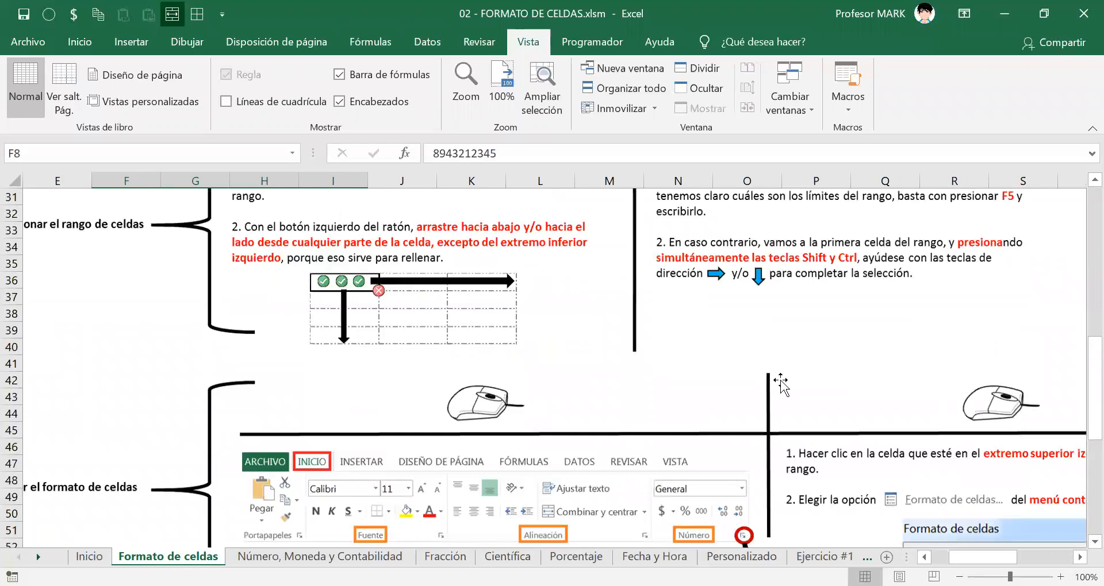
{"action": "scroll", "coordinate": [780, 385], "scroll_direction": "down", "scroll_amount": 2}
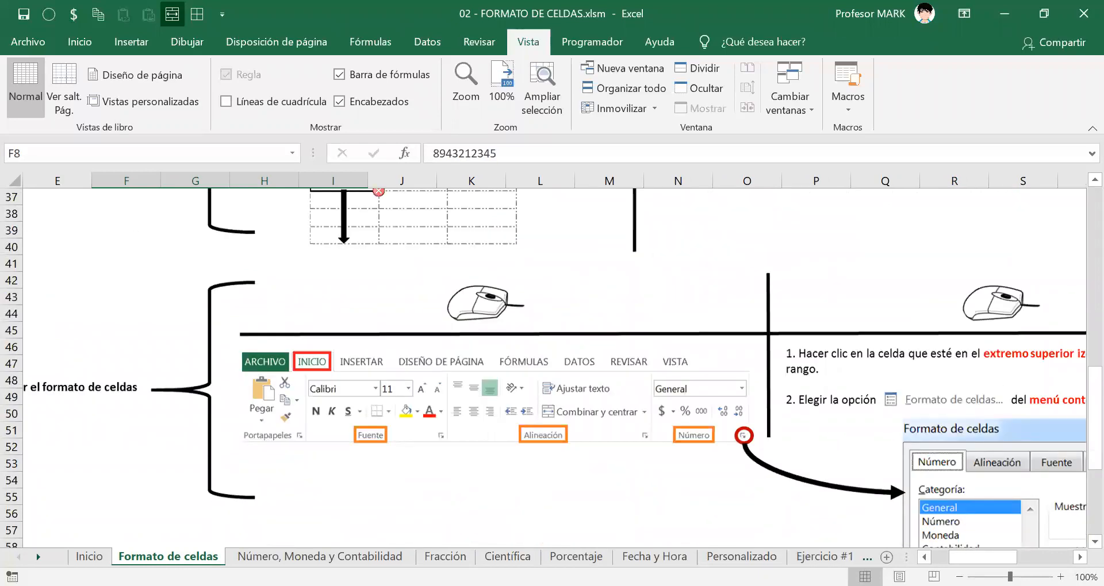
{"action": "left_click_drag", "start_coordinate": [983, 557], "coordinate": [1018, 557]}
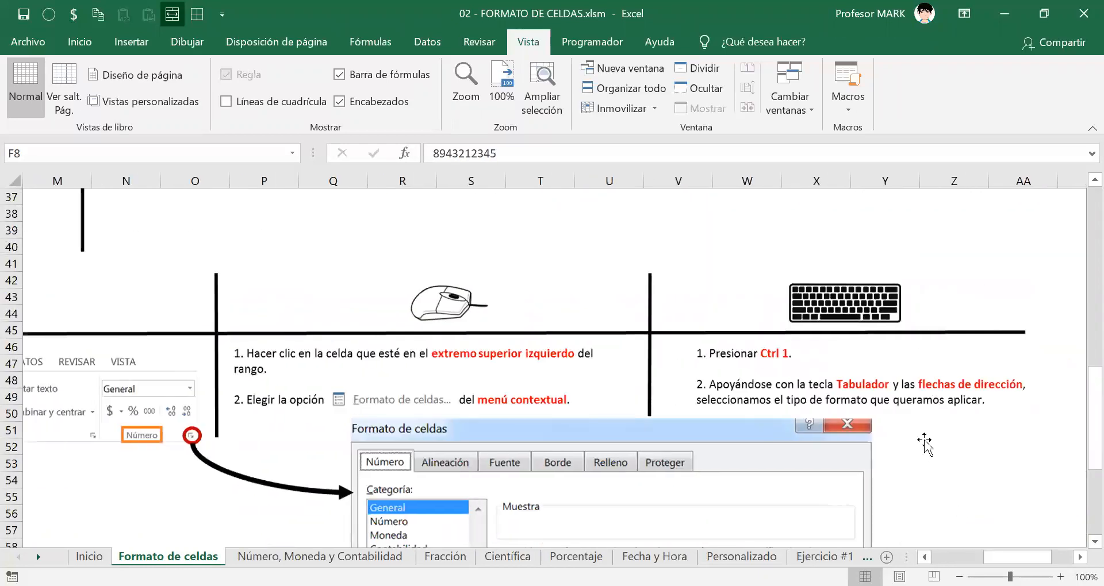
{"action": "scroll", "coordinate": [924, 443], "scroll_direction": "down", "scroll_amount": 1}
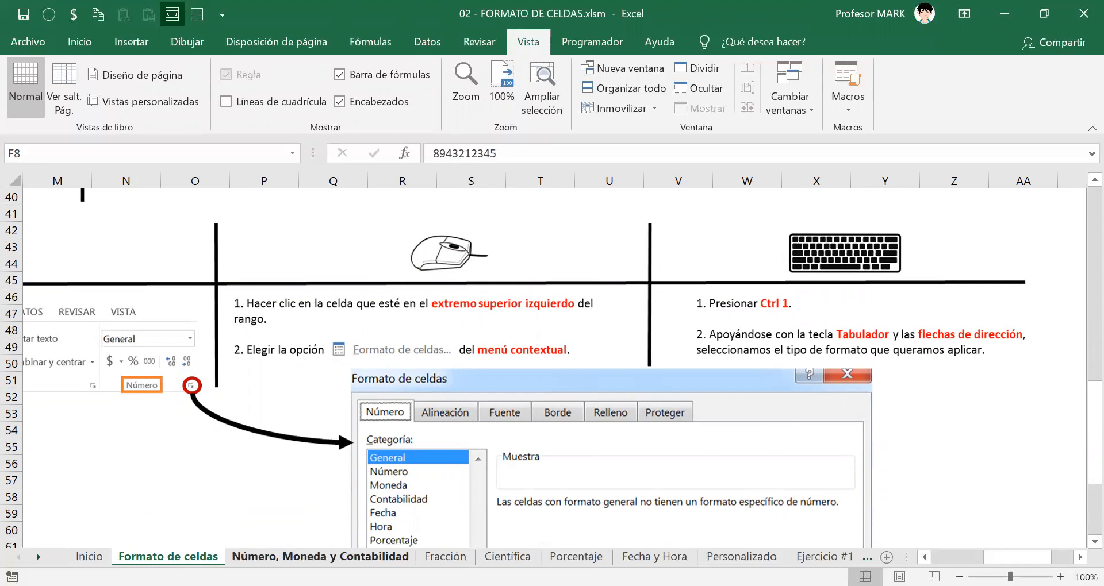
{"action": "left_click", "coordinate": [319, 556]}
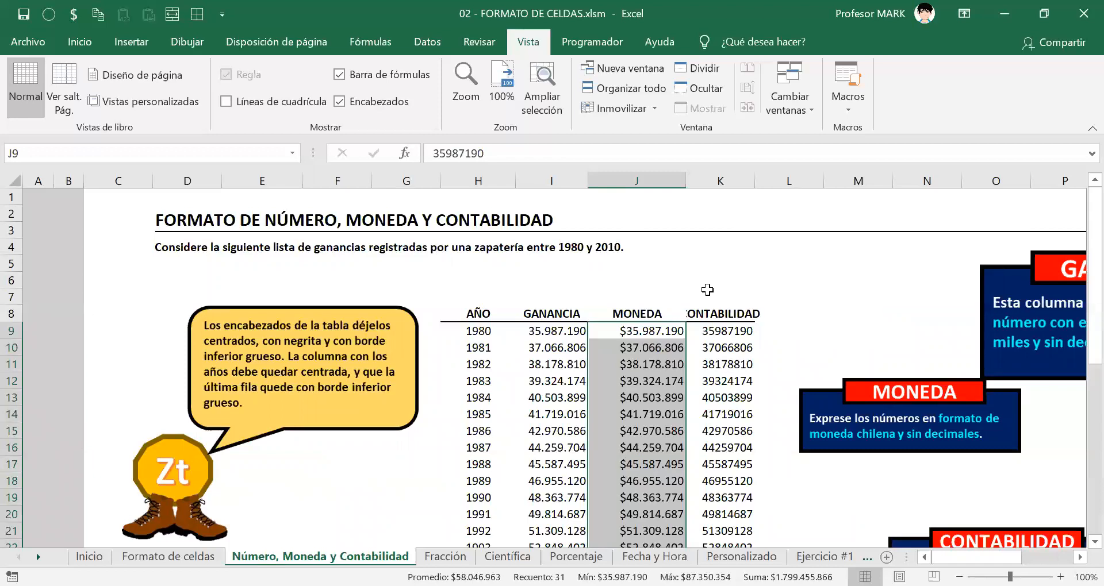
{"action": "left_click", "coordinate": [185, 557]}
{"action": "scroll", "coordinate": [748, 373], "scroll_direction": "down", "scroll_amount": 1}
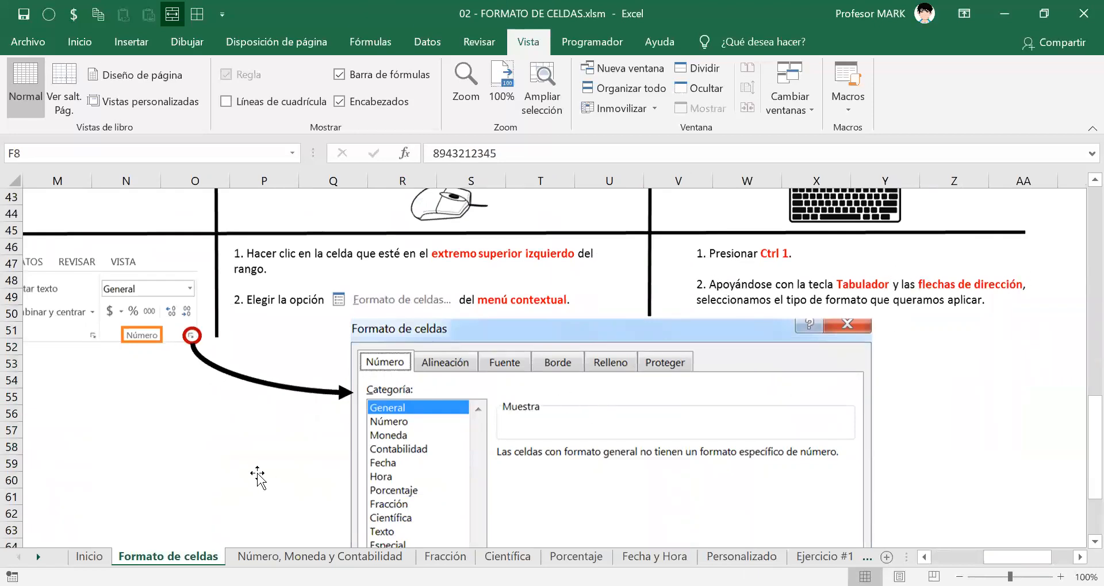
{"action": "left_click", "coordinate": [276, 555]}
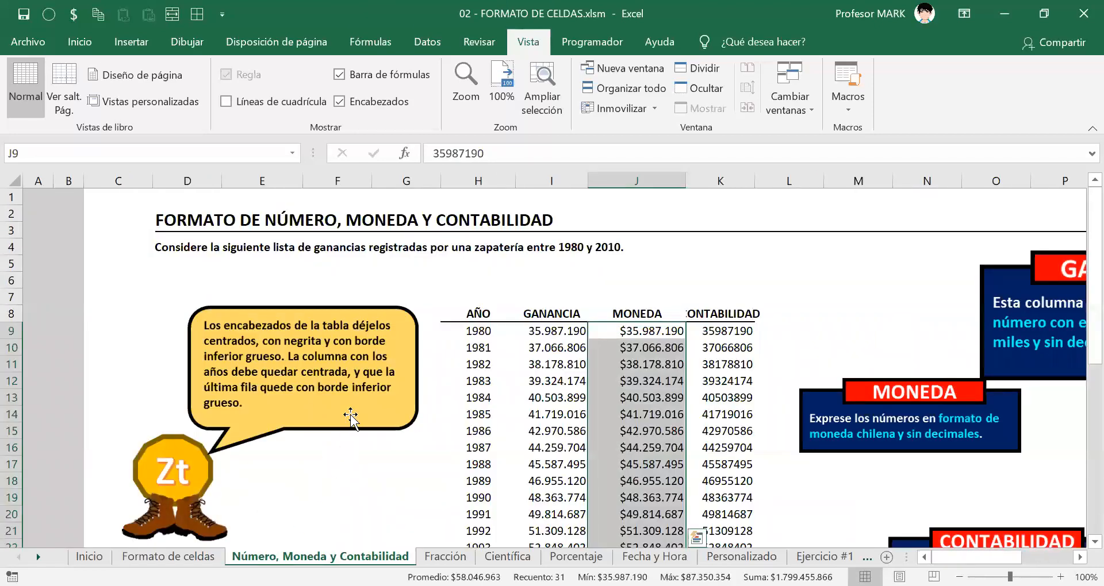
Step: Try entering 56000000 in J10 to test the currency format, and undo the entry
{"action": "left_click", "coordinate": [633, 330]}
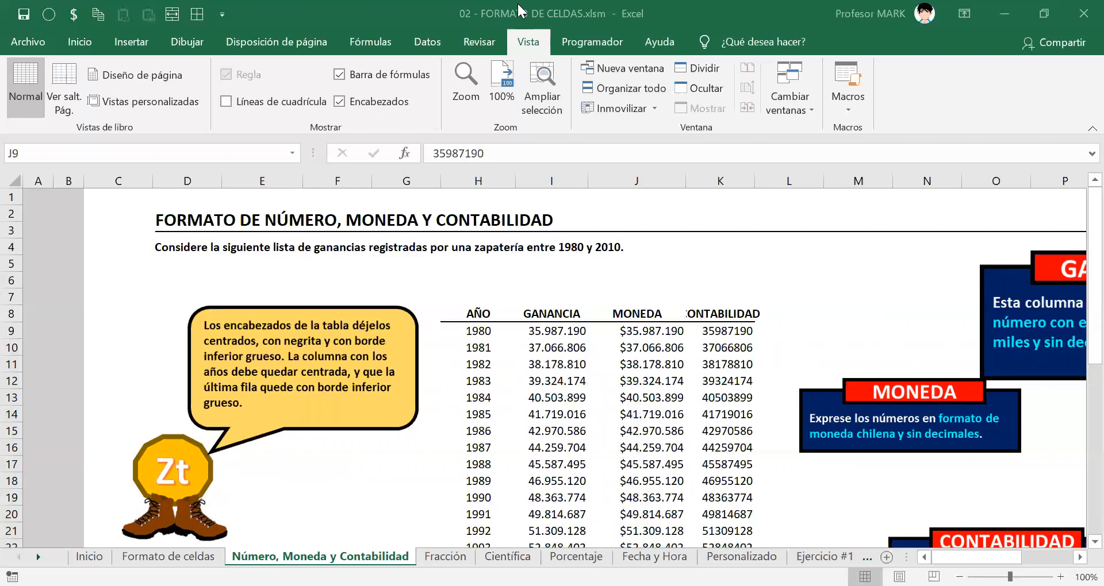
{"action": "left_click", "coordinate": [639, 350]}
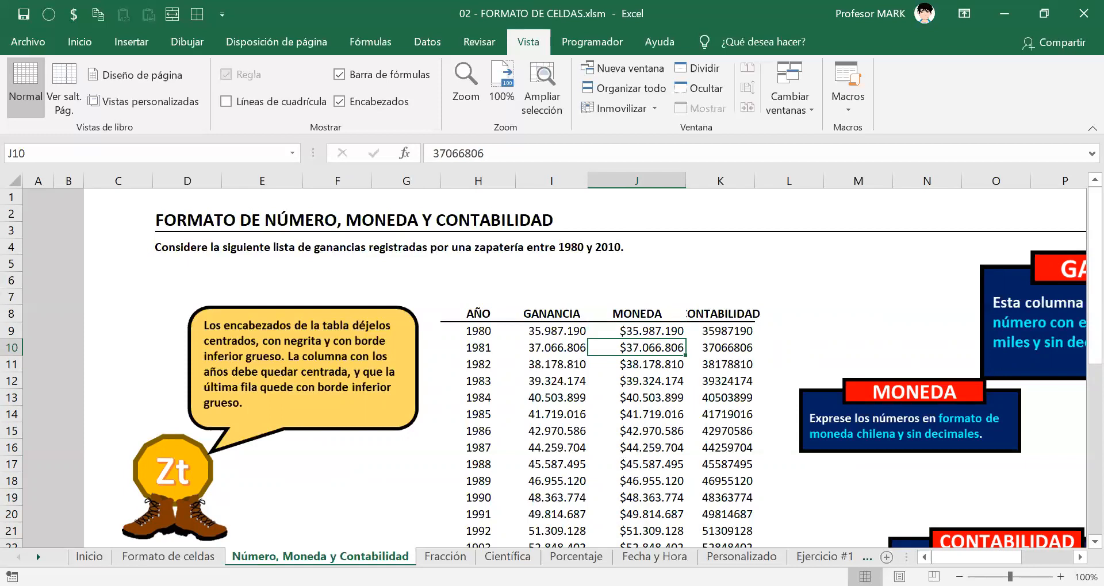
{"action": "type", "text": "56"}
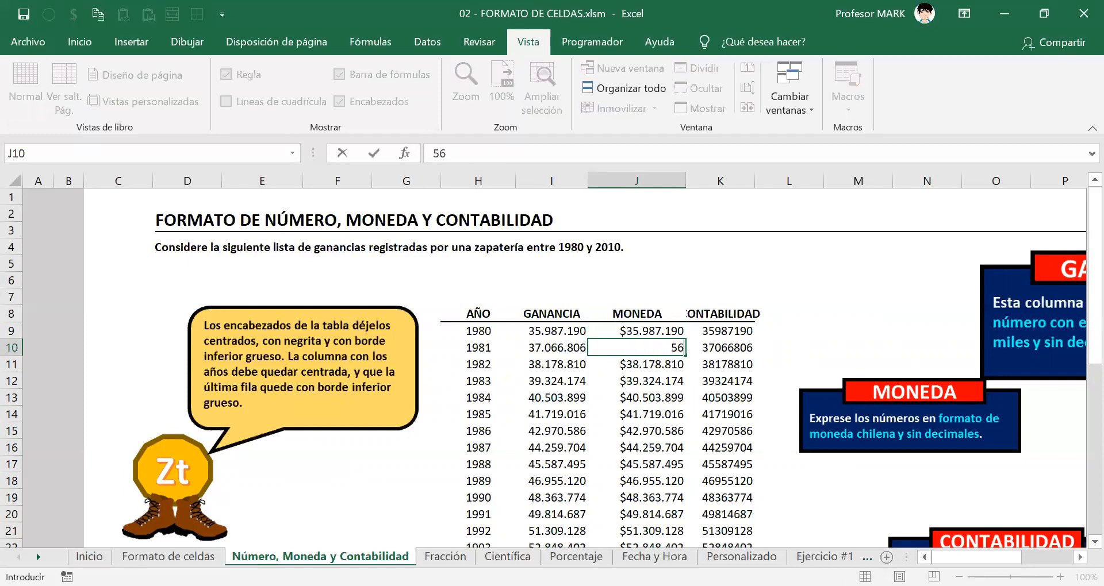
{"action": "type", "text": "000000"}
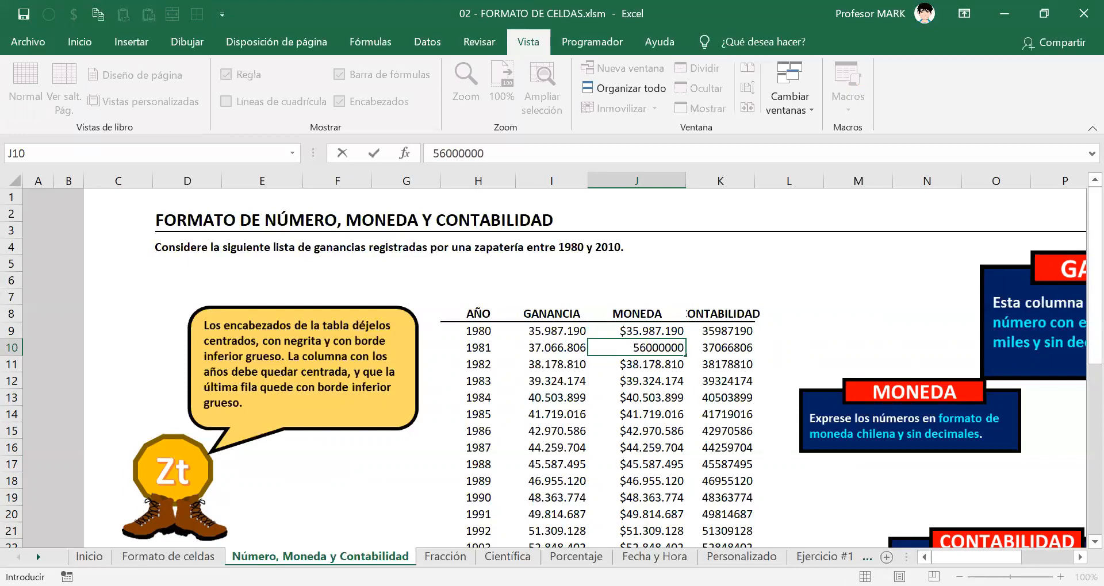
{"action": "key", "text": "Return"}
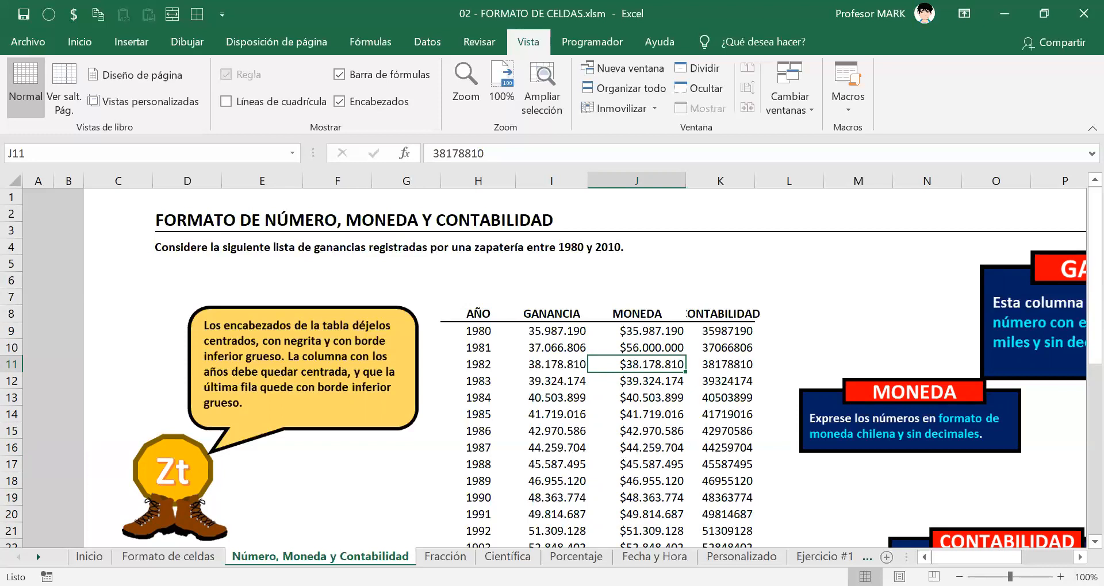
{"action": "key", "text": "ctrl+z"}
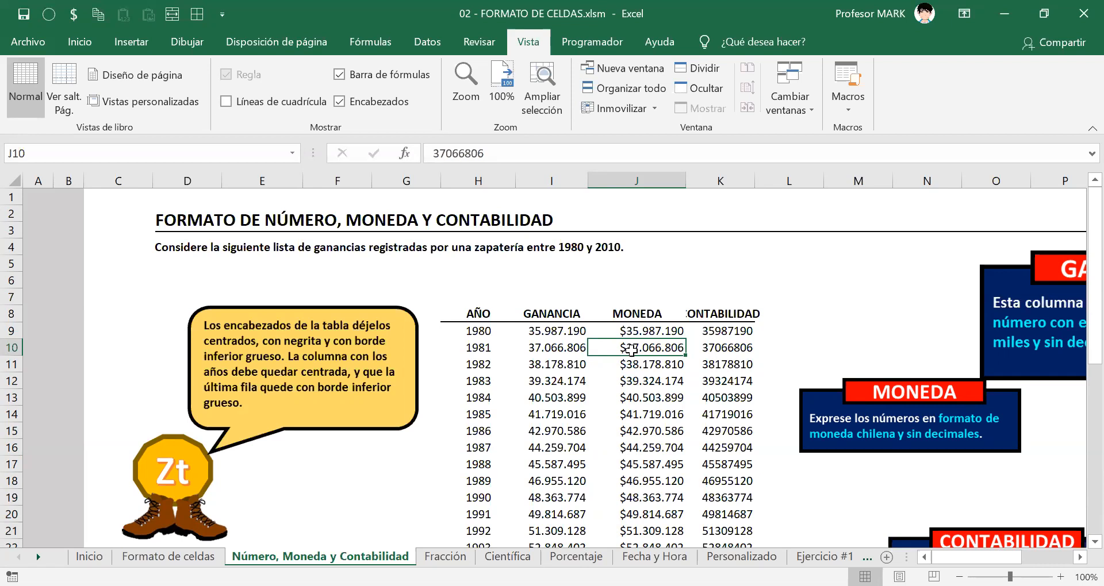
Step: Copy the currency-formatted amount in J10 and paste it with its formatting into M10
{"action": "key", "text": "ctrl+c"}
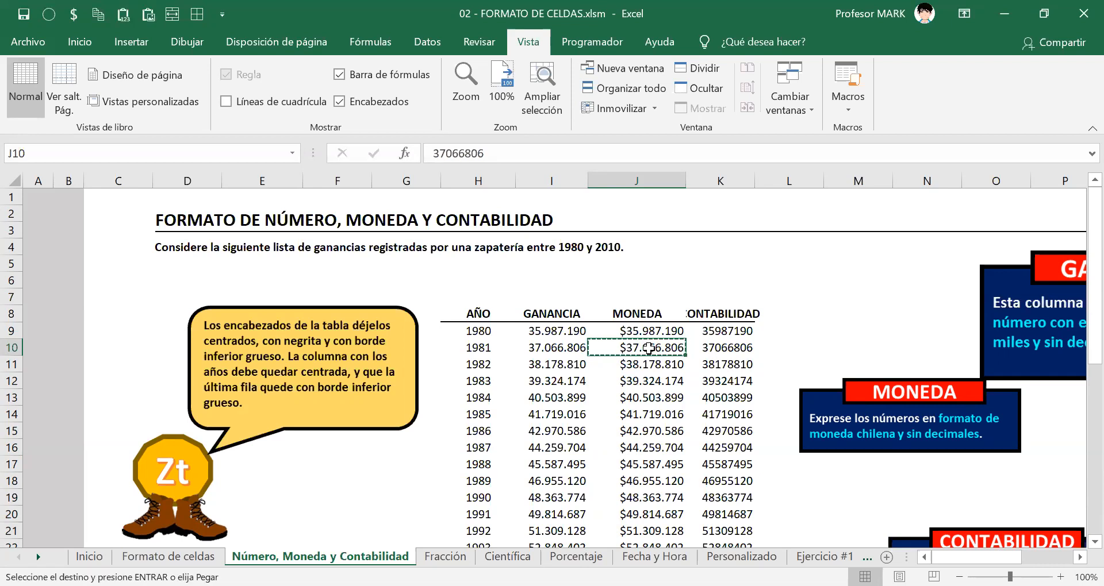
{"action": "left_click", "coordinate": [873, 346]}
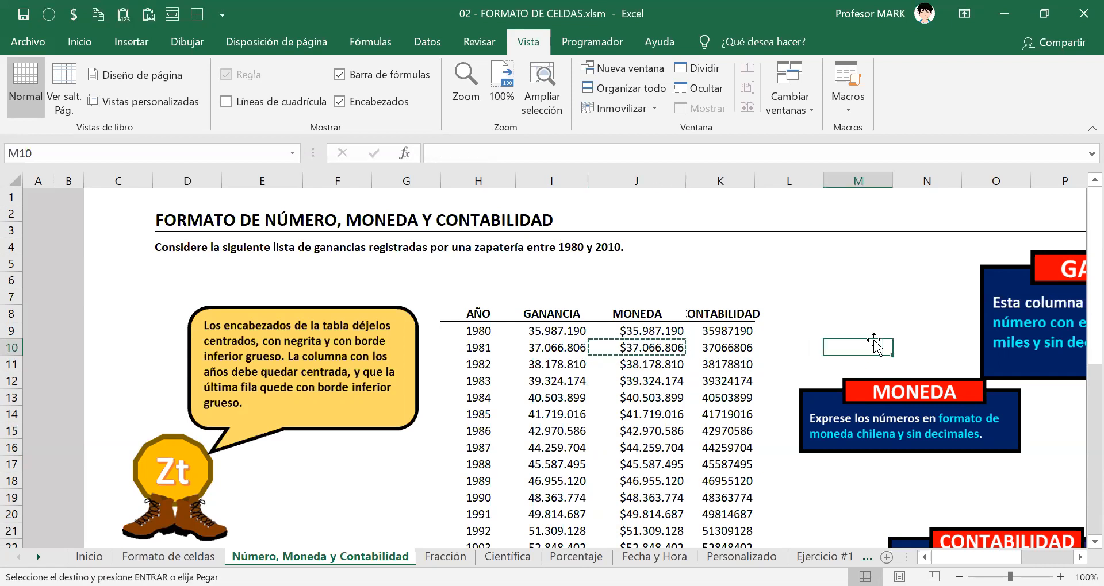
{"action": "key", "text": "ctrl+v"}
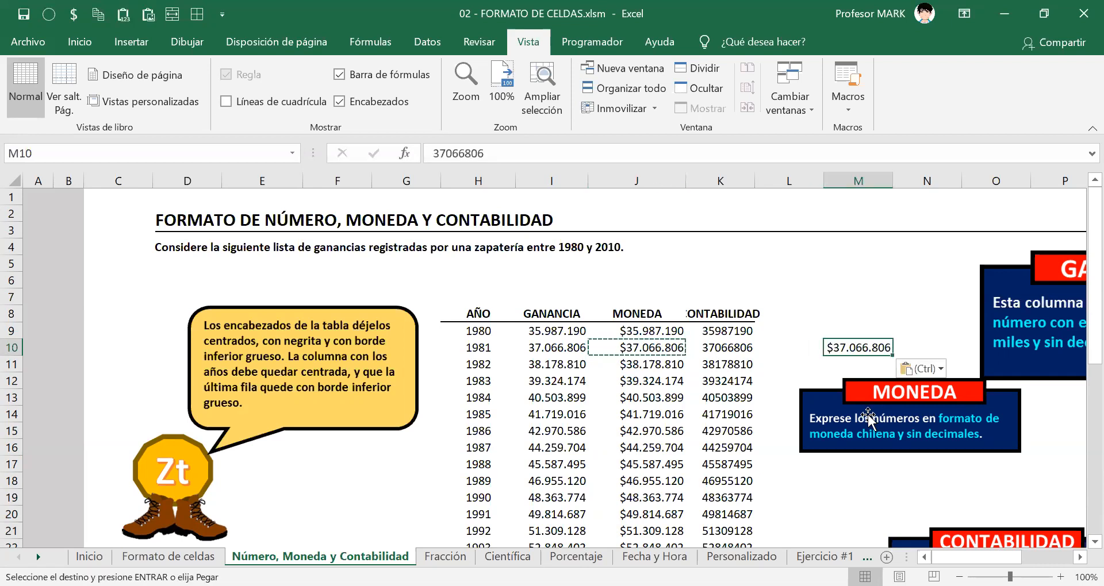
{"action": "key", "text": "Escape"}
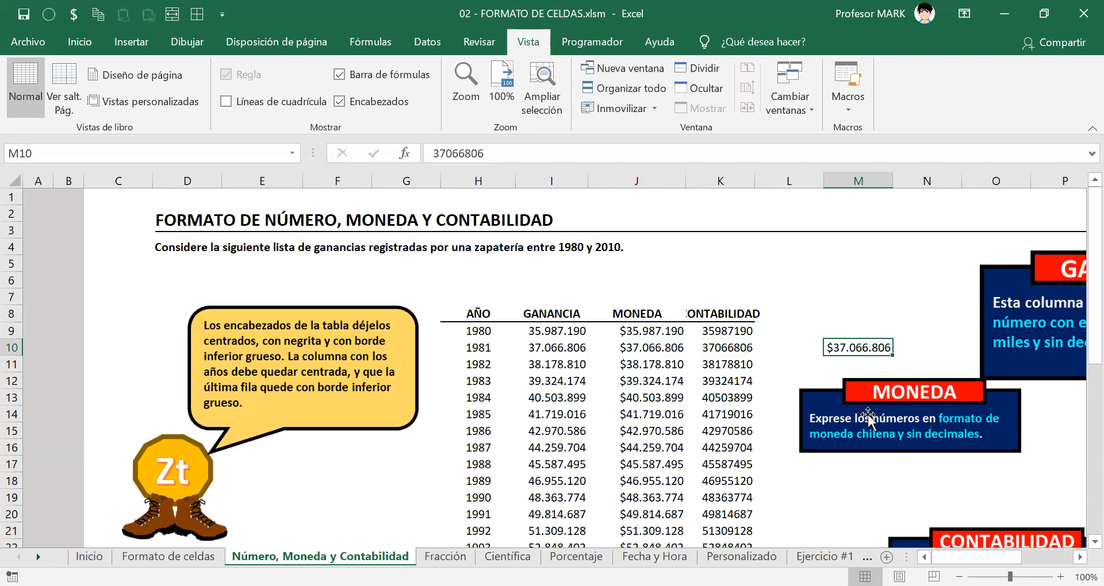
Step: Apply the Número format with 0 decimals and a thousands separator to the pasted amount in M10
{"action": "left_click", "coordinate": [877, 313]}
{"action": "left_click", "coordinate": [863, 348]}
{"action": "right_click", "coordinate": [845, 347]}
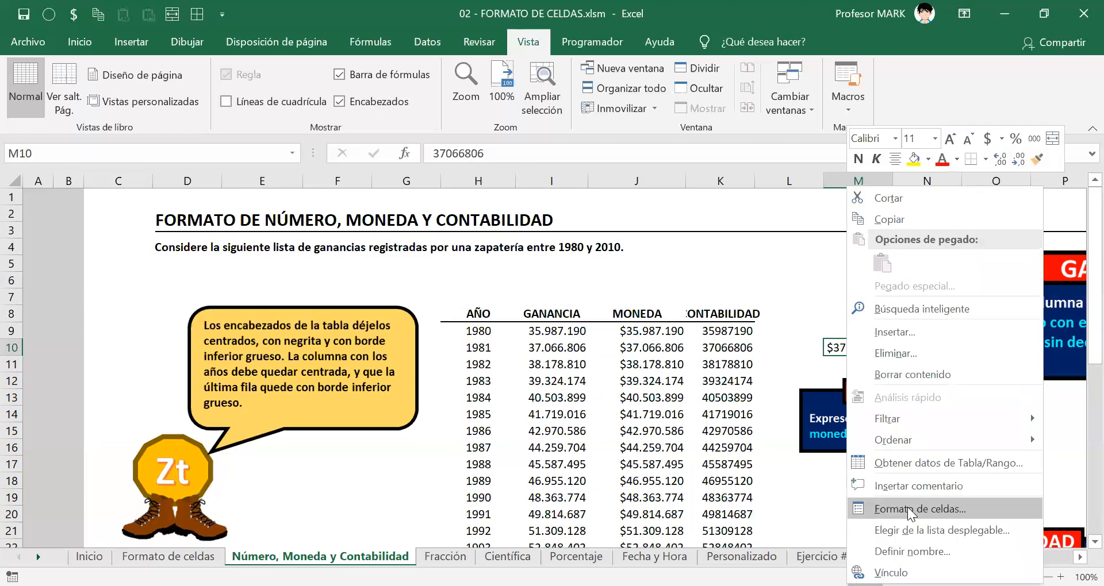
{"action": "left_click", "coordinate": [907, 508]}
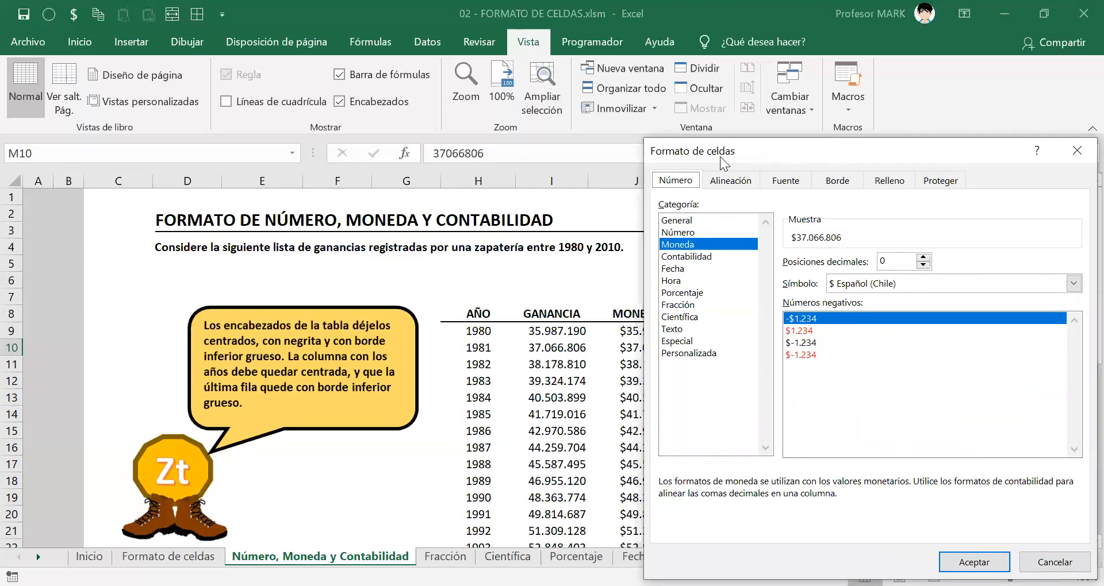
{"action": "left_click_drag", "start_coordinate": [720, 156], "coordinate": [680, 136]}
{"action": "left_click", "coordinate": [656, 212]}
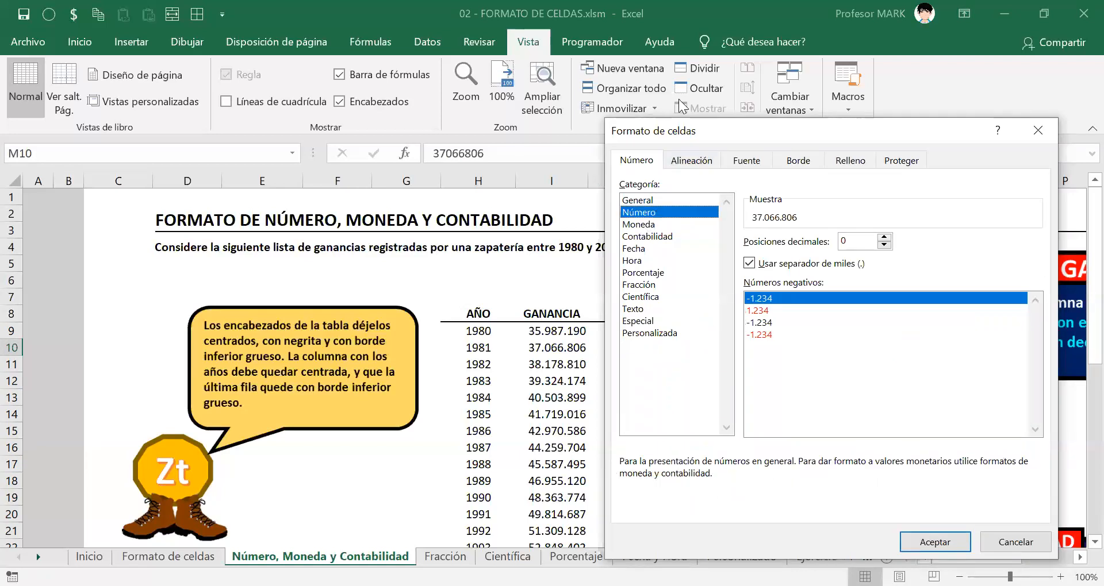
{"action": "left_click_drag", "start_coordinate": [769, 126], "coordinate": [753, 65]}
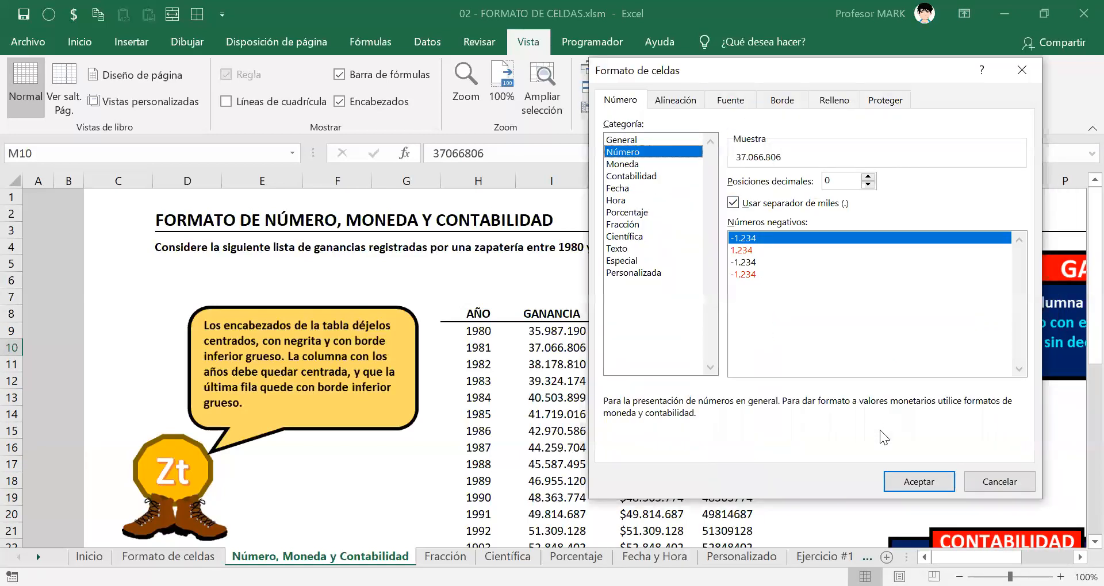
{"action": "left_click", "coordinate": [914, 483]}
{"action": "left_click", "coordinate": [835, 367]}
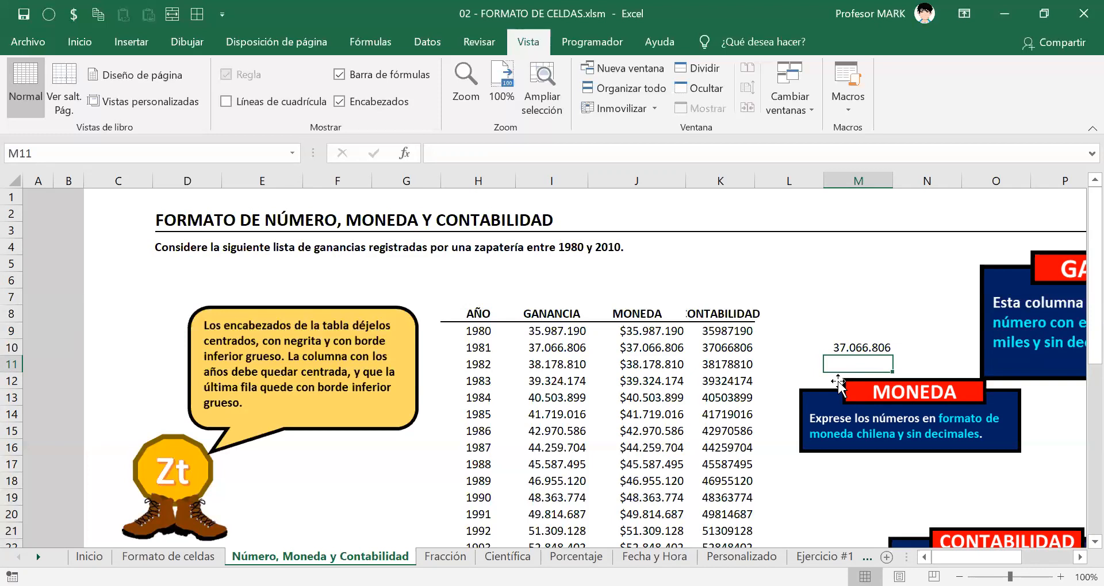
Step: Undo the number format change and the paste in M10
{"action": "left_click", "coordinate": [862, 347]}
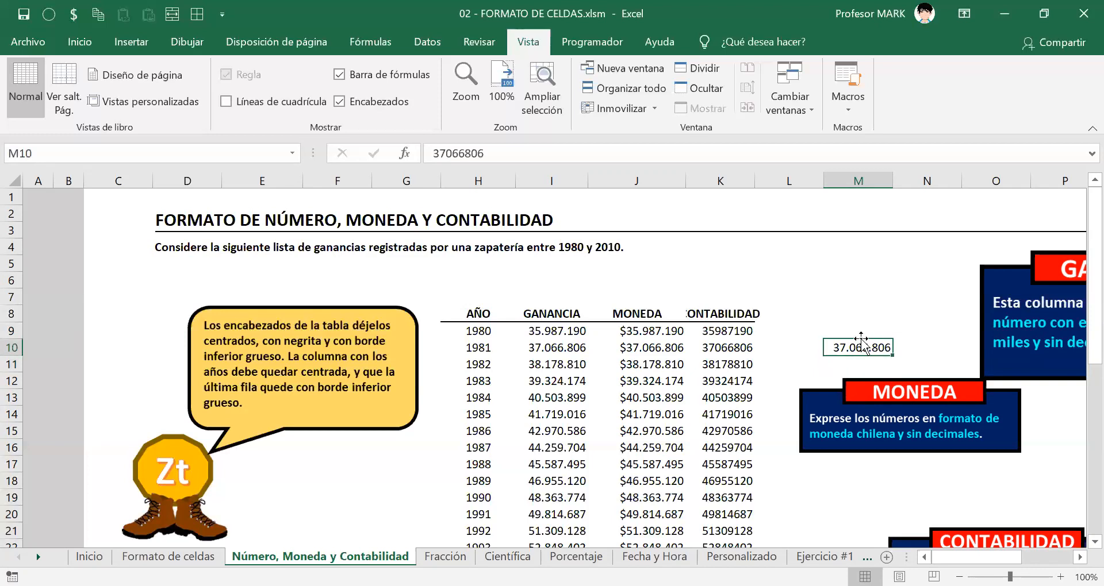
{"action": "key", "text": "ctrl+z"}
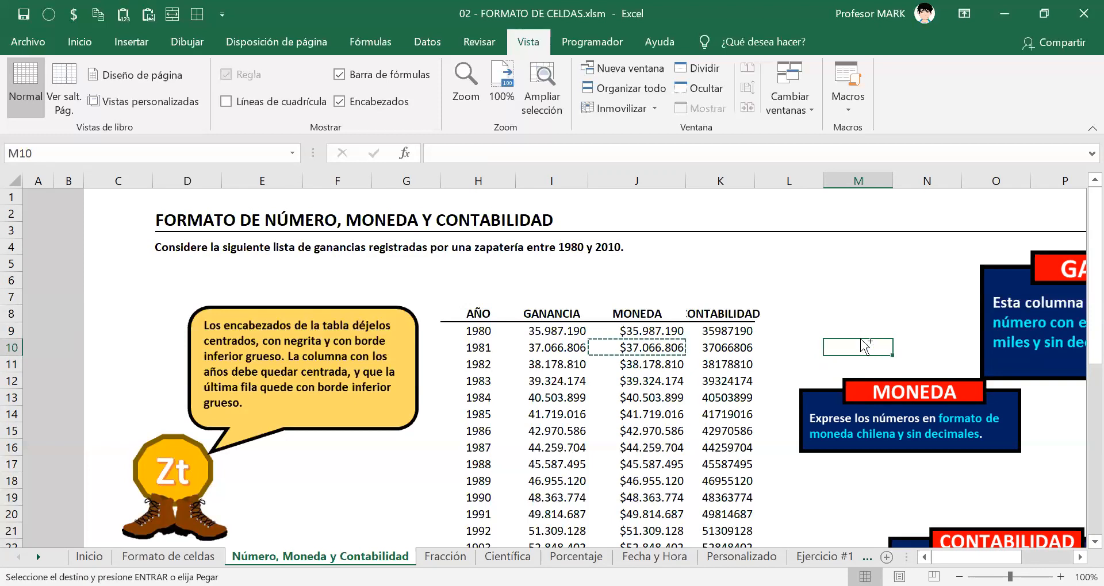
{"action": "key", "text": "Escape"}
Step: Copy the amount in J10 and paste only its value, without formatting, into M9
{"action": "left_click", "coordinate": [657, 348]}
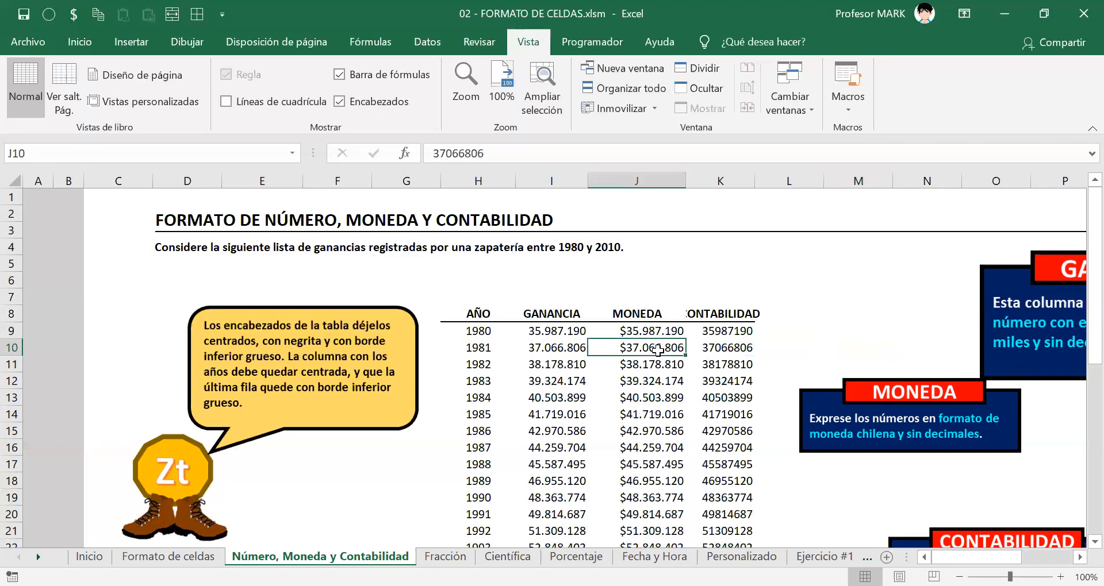
{"action": "key", "text": "ctrl+c"}
{"action": "left_click", "coordinate": [864, 332]}
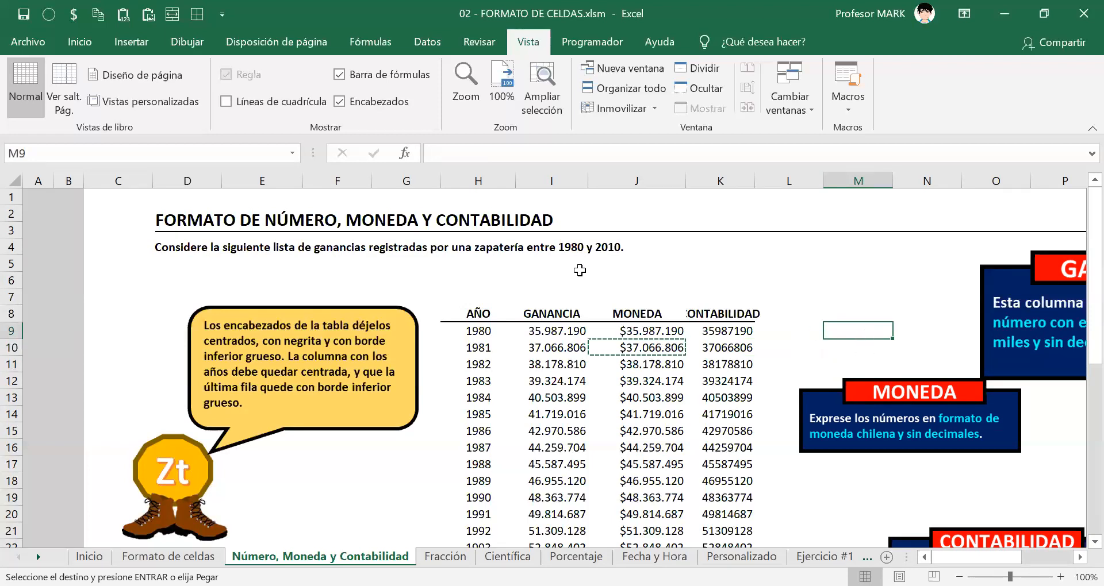
{"action": "key", "text": "alt+Tab"}
{"action": "left_click", "coordinate": [79, 42]}
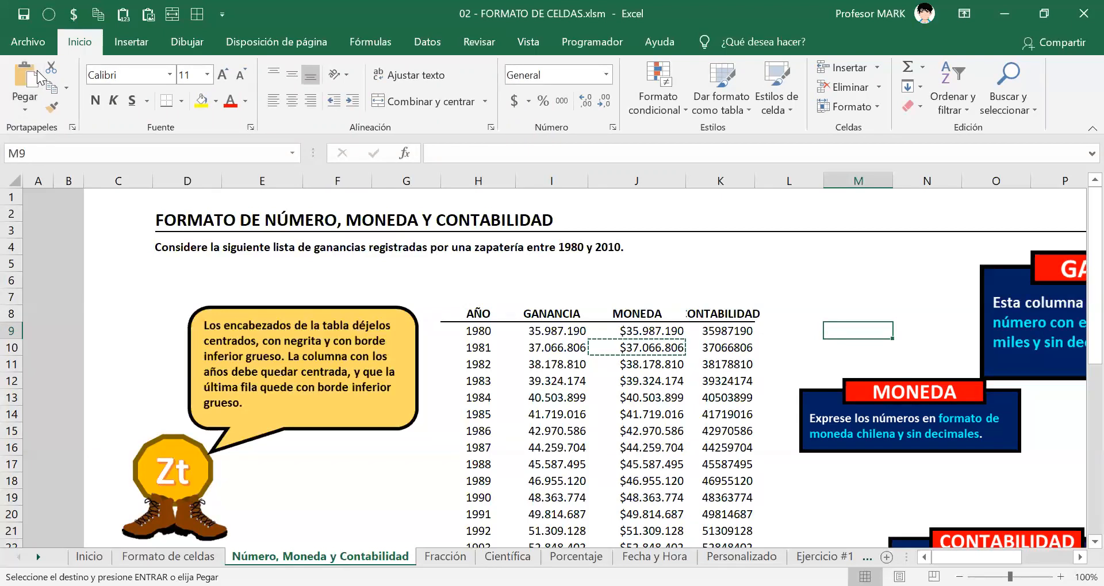
{"action": "left_click", "coordinate": [21, 111]}
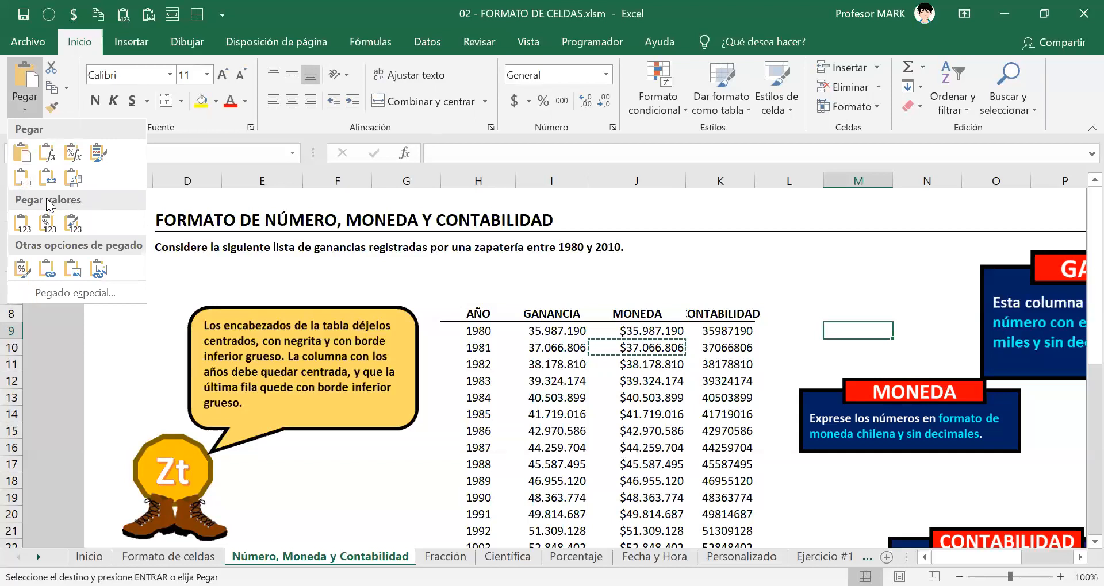
{"action": "left_click", "coordinate": [24, 227]}
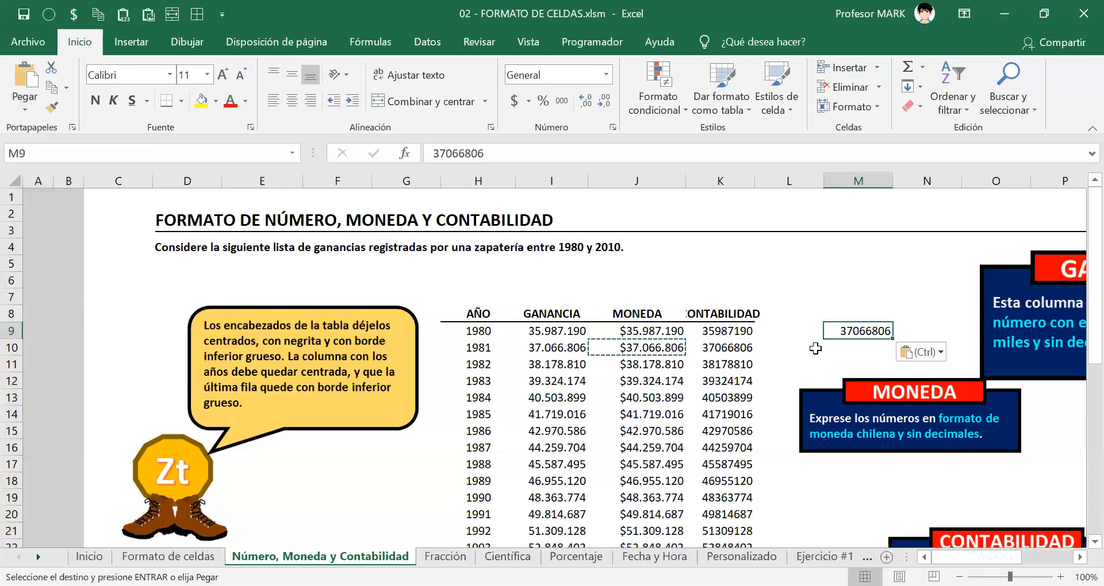
Step: Clear the pasted value from M9
{"action": "key", "text": "alt+Tab"}
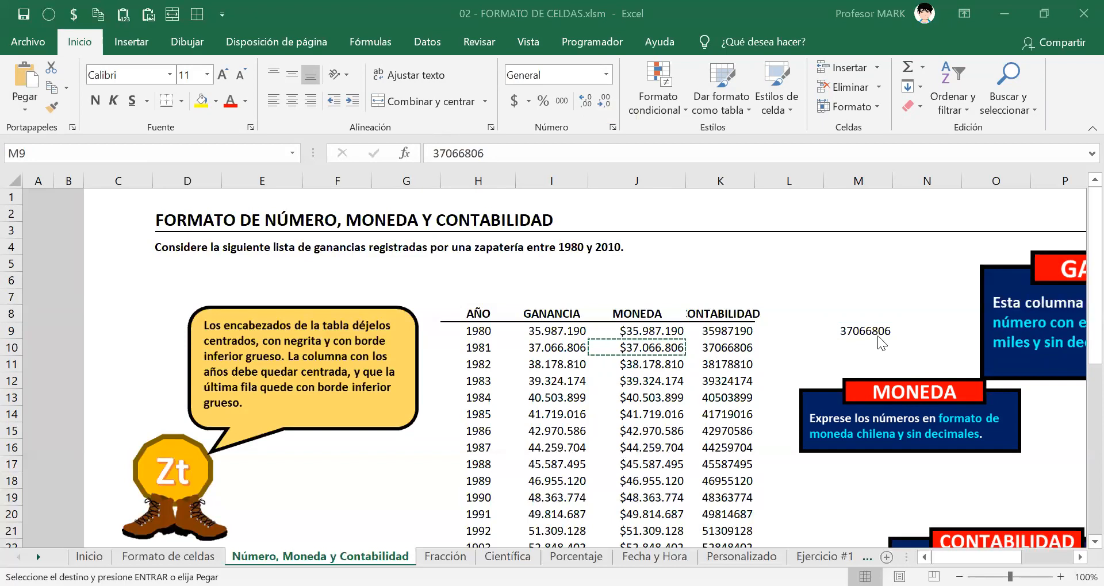
{"action": "key", "text": "ctrl+v"}
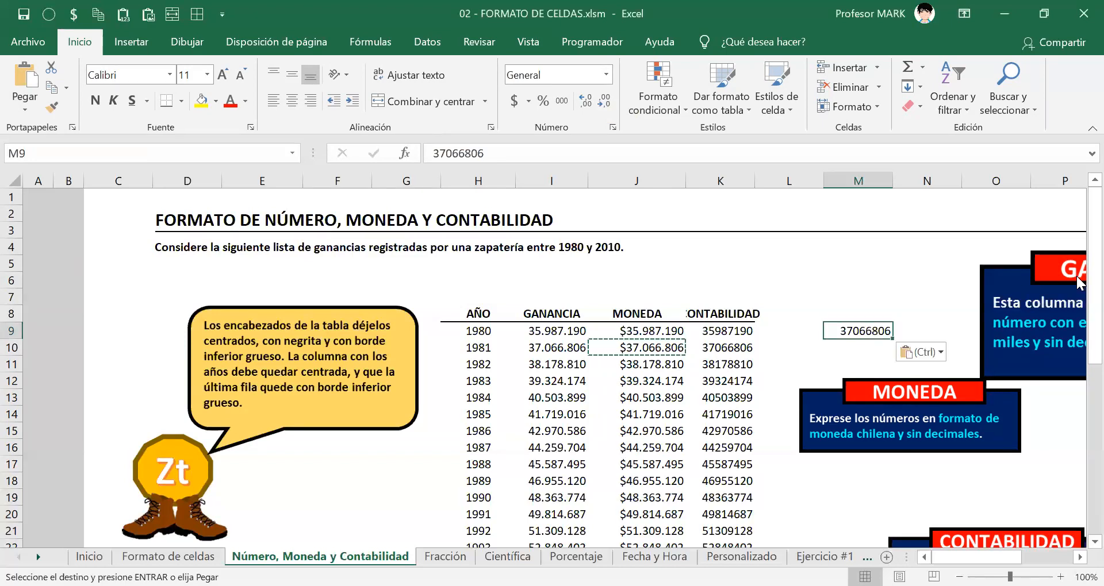
{"action": "key", "text": "Delete"}
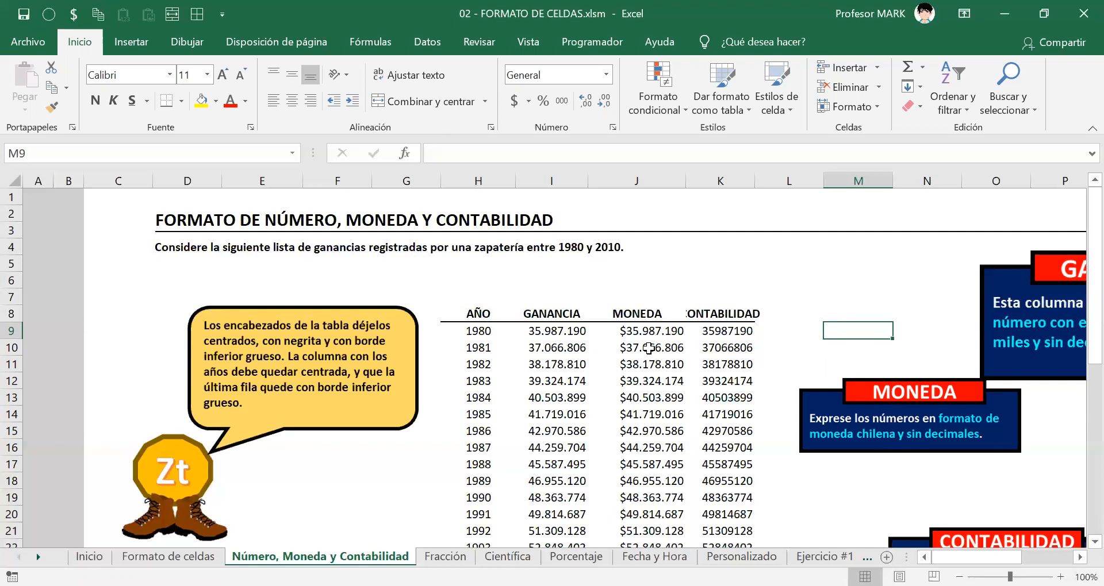
Step: Copy the currency amount in J10 again and select M8 as the destination cell
{"action": "left_click", "coordinate": [636, 348]}
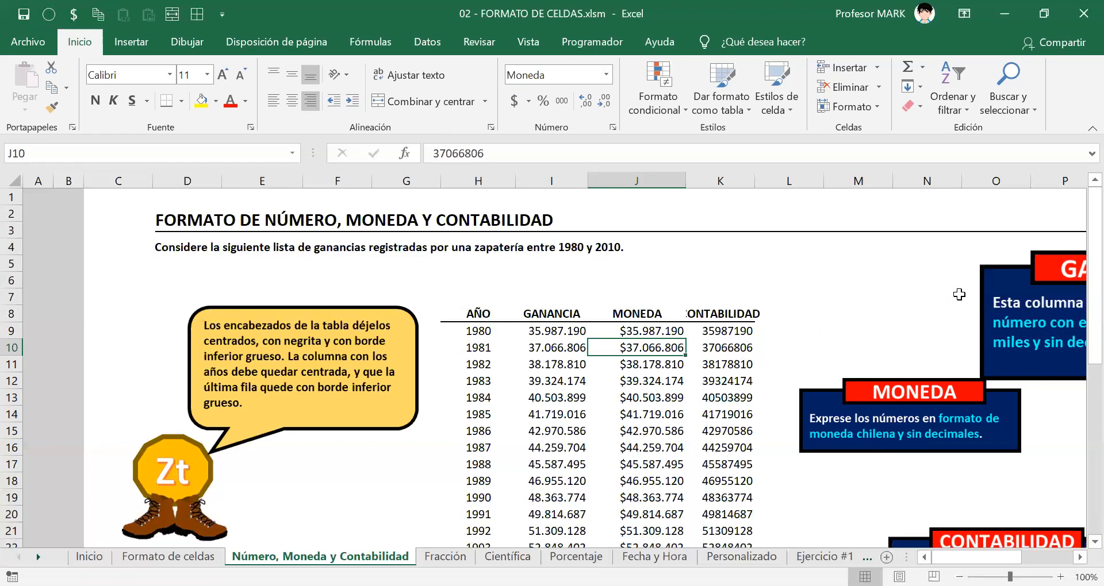
{"action": "key", "text": "ctrl+c"}
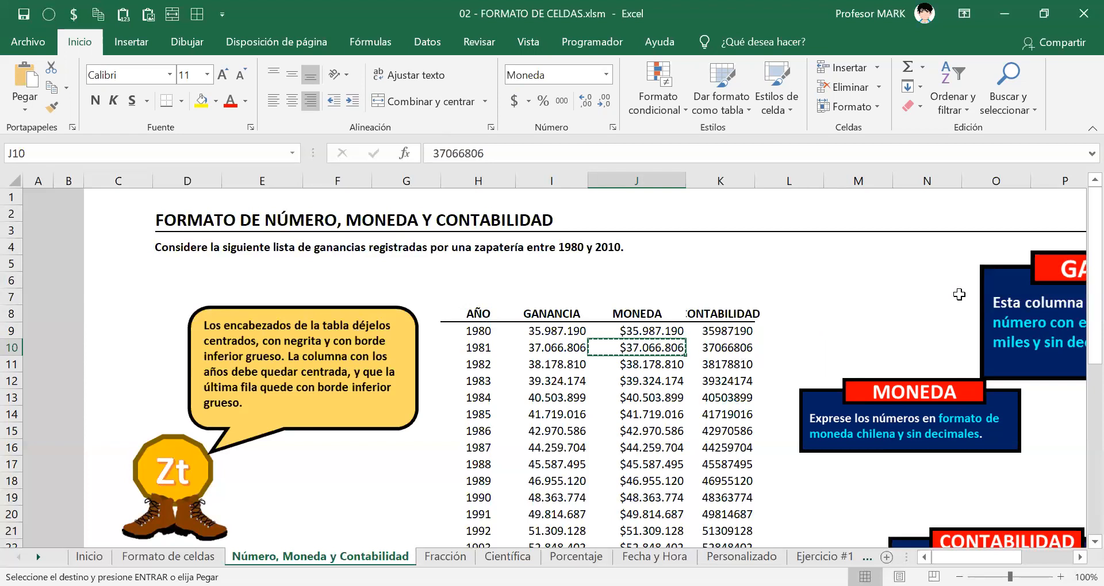
{"action": "key", "text": "Right"}
{"action": "key", "text": "Right"}
{"action": "key", "text": "Right"}
{"action": "key", "text": "Up"}
{"action": "key", "text": "Up"}
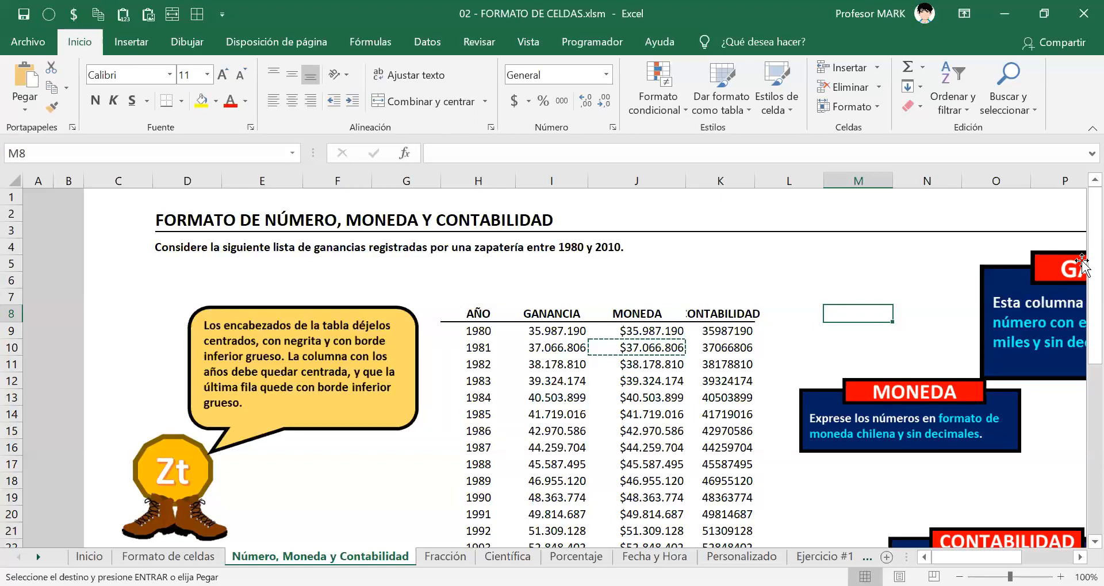
{"action": "key", "text": "alt"}
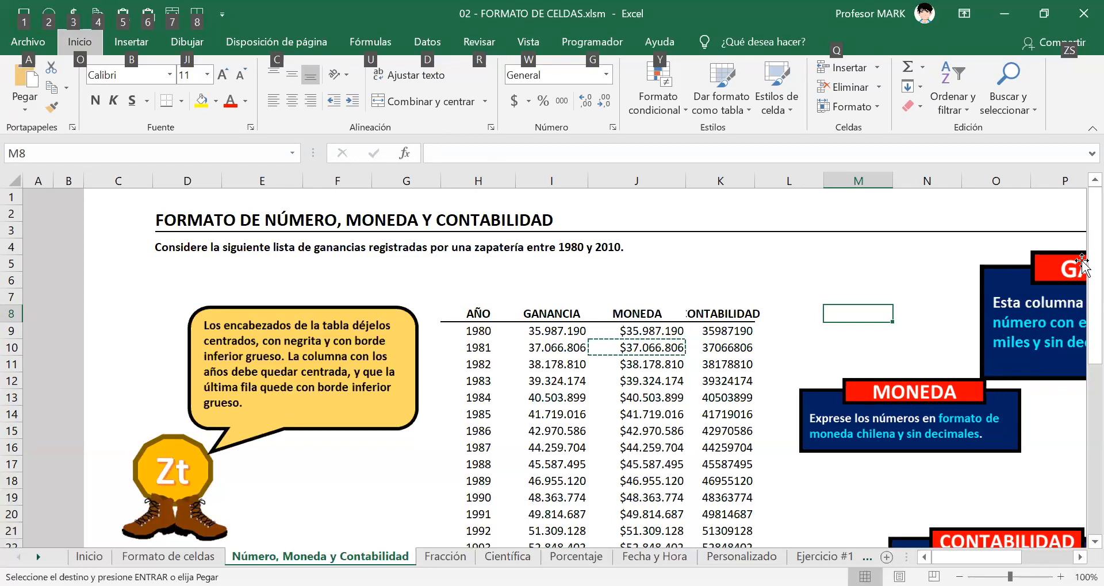
{"action": "key", "text": "o"}
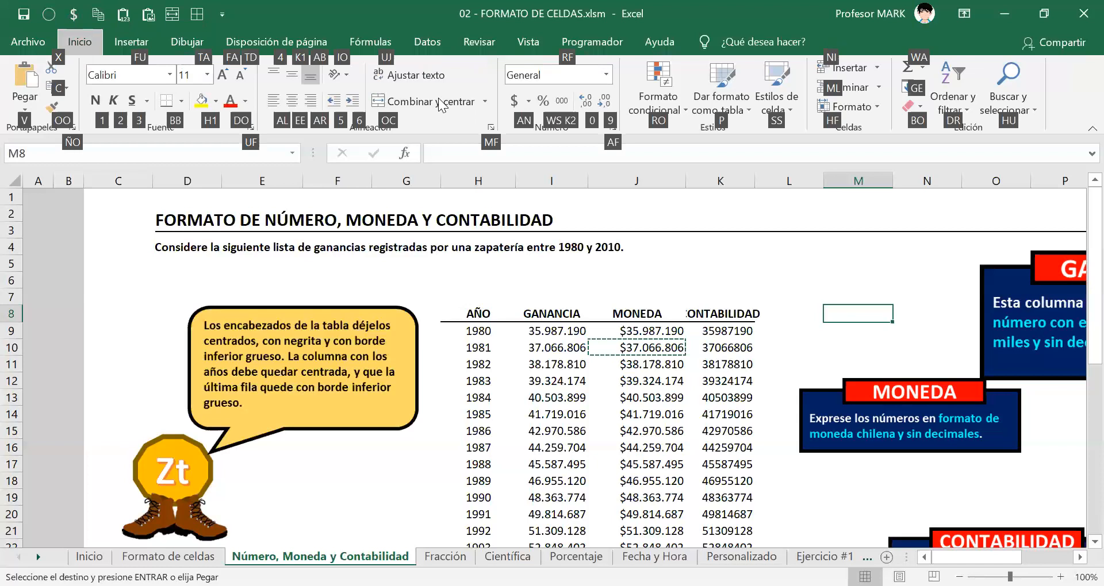
{"action": "key", "text": "Escape"}
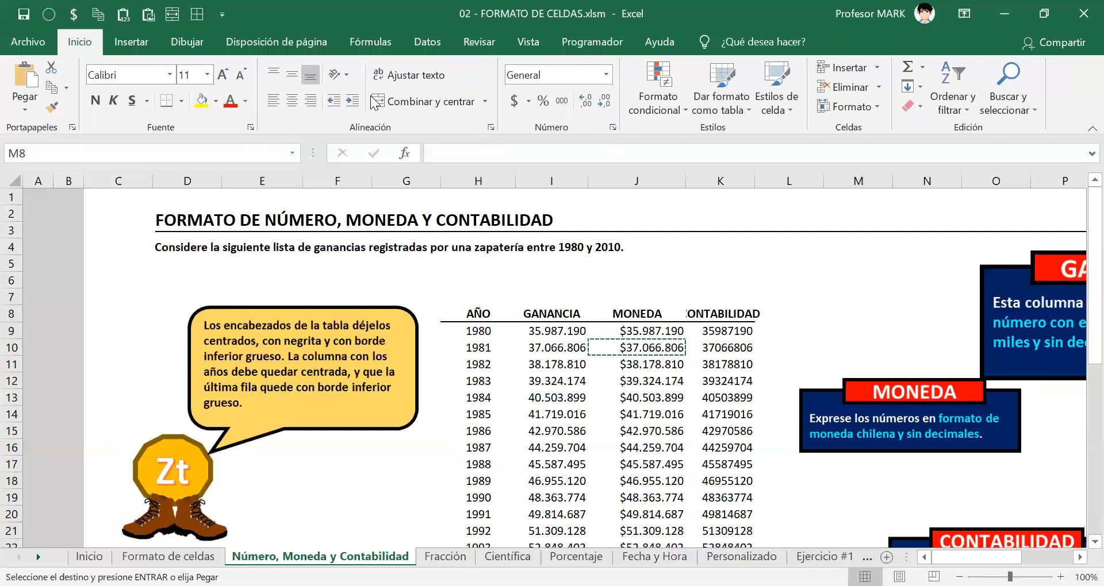
Step: Paste the copied J10 amount into M8 as a value only, without its currency format
{"action": "left_click", "coordinate": [858, 313]}
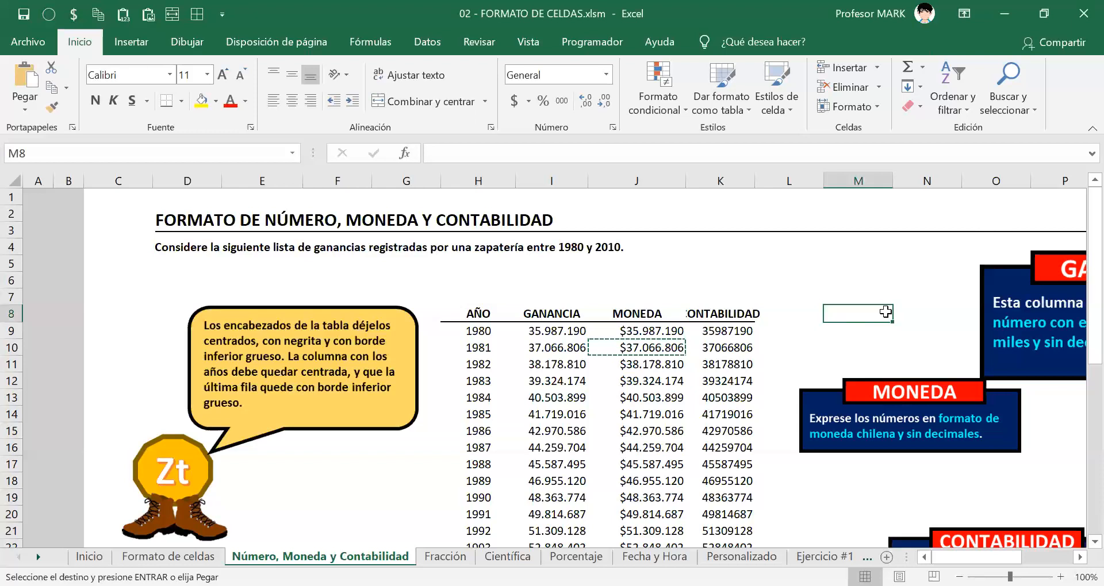
{"action": "key", "text": "alt"}
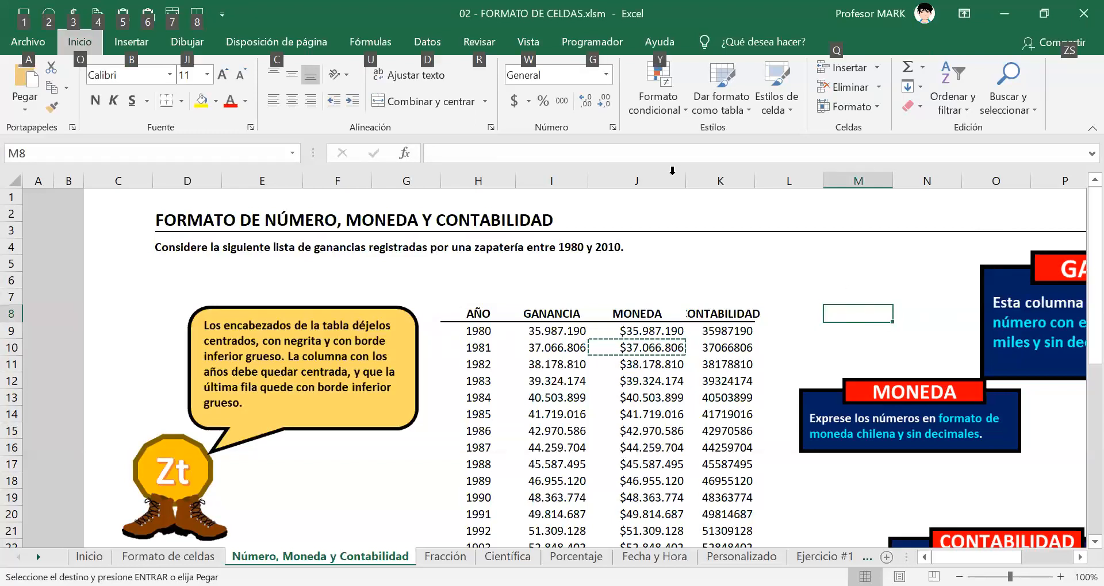
{"action": "key", "text": "o"}
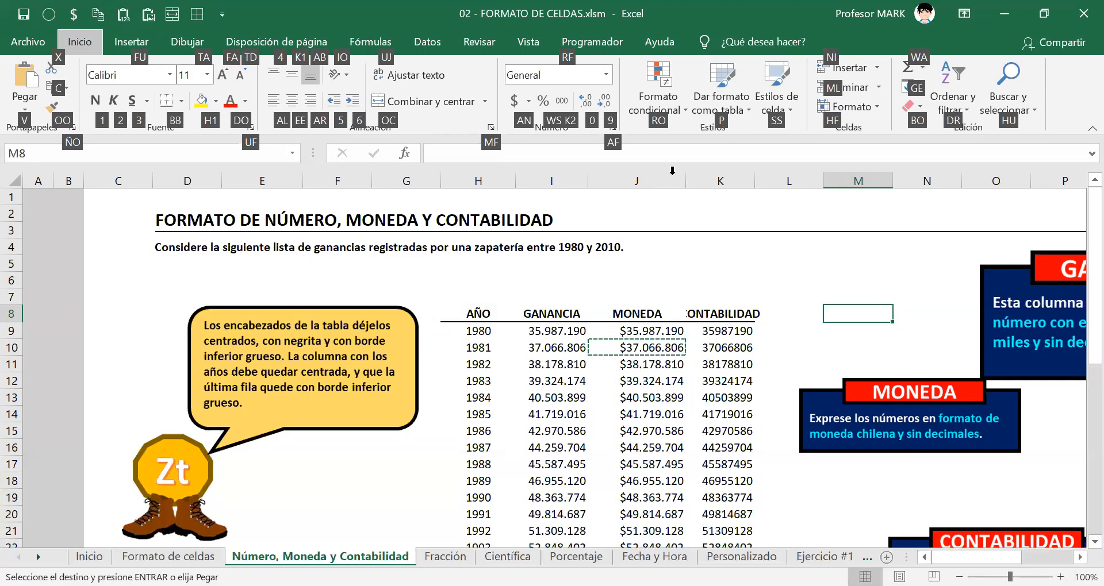
{"action": "key", "text": "v"}
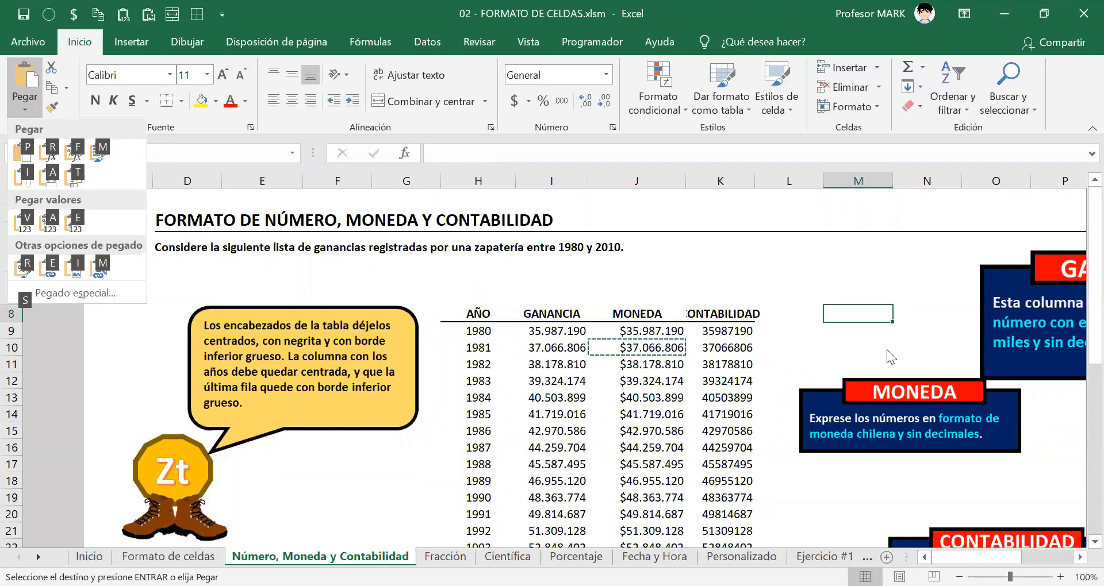
{"action": "key", "text": "v"}
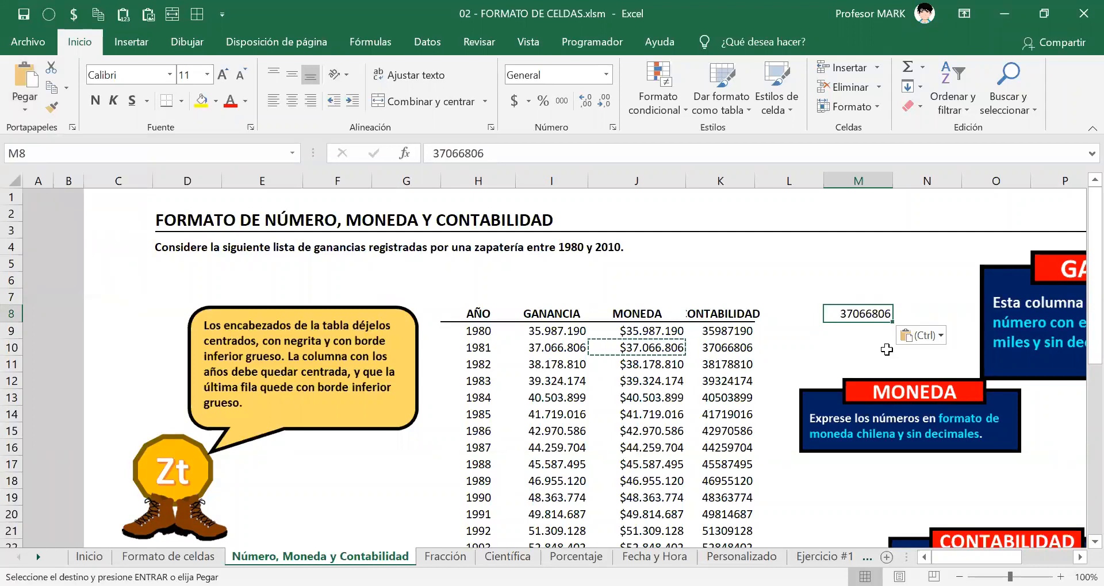
Step: End the copy mode and clear the pasted value from M8
{"action": "key", "text": "Escape"}
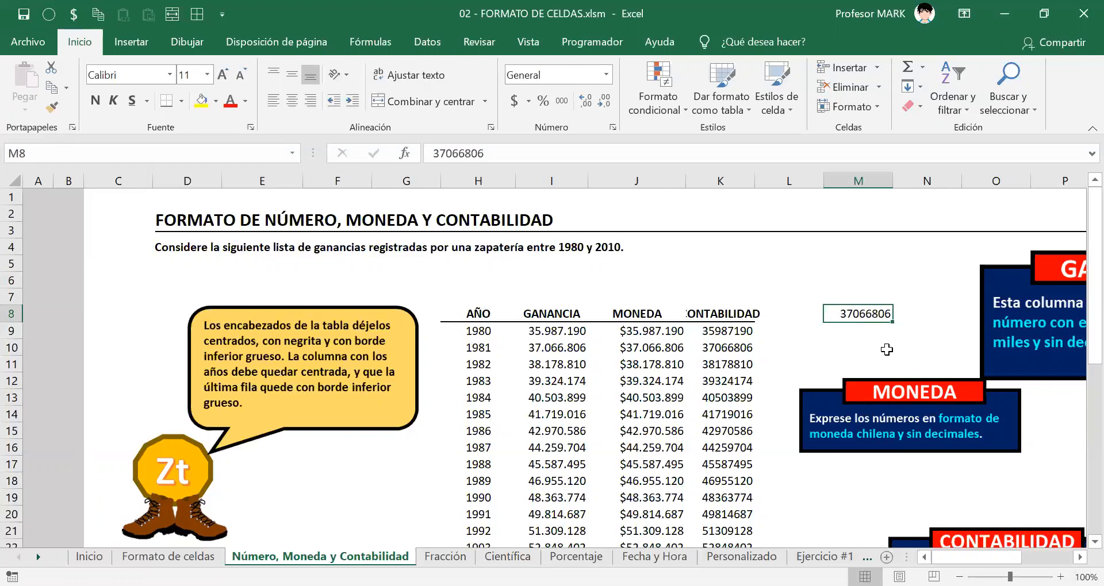
{"action": "key", "text": "Left"}
{"action": "key", "text": "Left"}
{"action": "key", "text": "Right"}
{"action": "key", "text": "Right"}
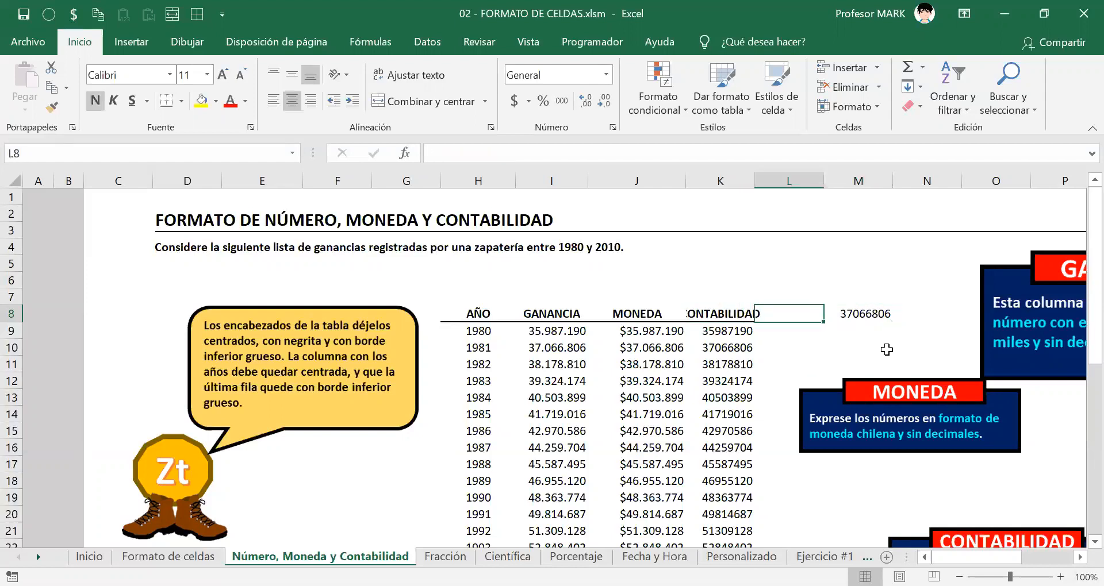
{"action": "key", "text": "Delete"}
Step: Select the AÑO header in H8, open its number format settings and close them without applying changes
{"action": "key", "text": "Left"}
{"action": "key", "text": "Left"}
{"action": "key", "text": "Left"}
{"action": "key", "text": "Left"}
{"action": "key", "text": "Left"}
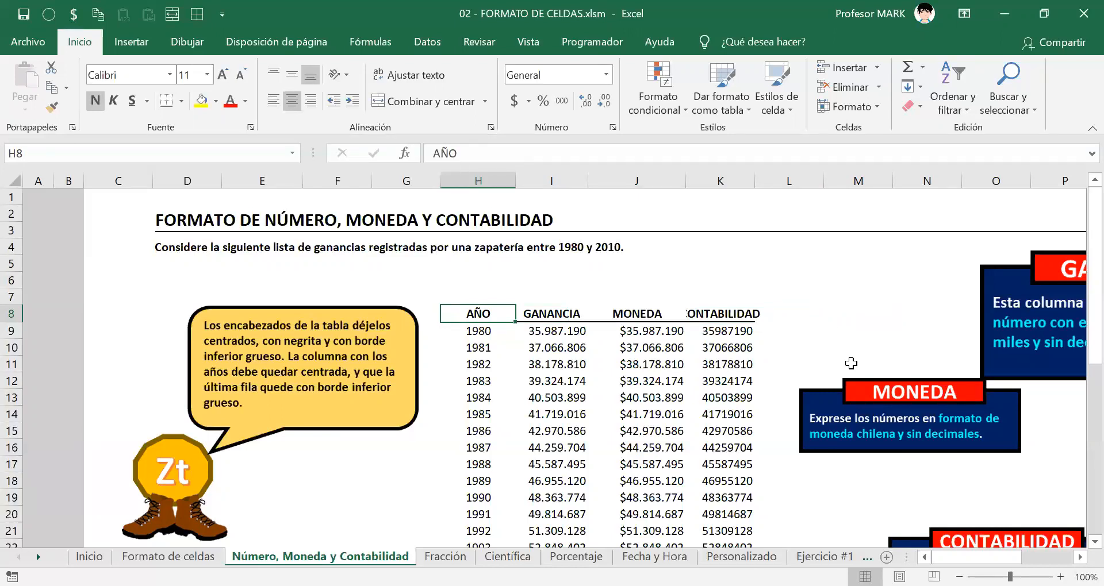
{"action": "key", "text": "alt"}
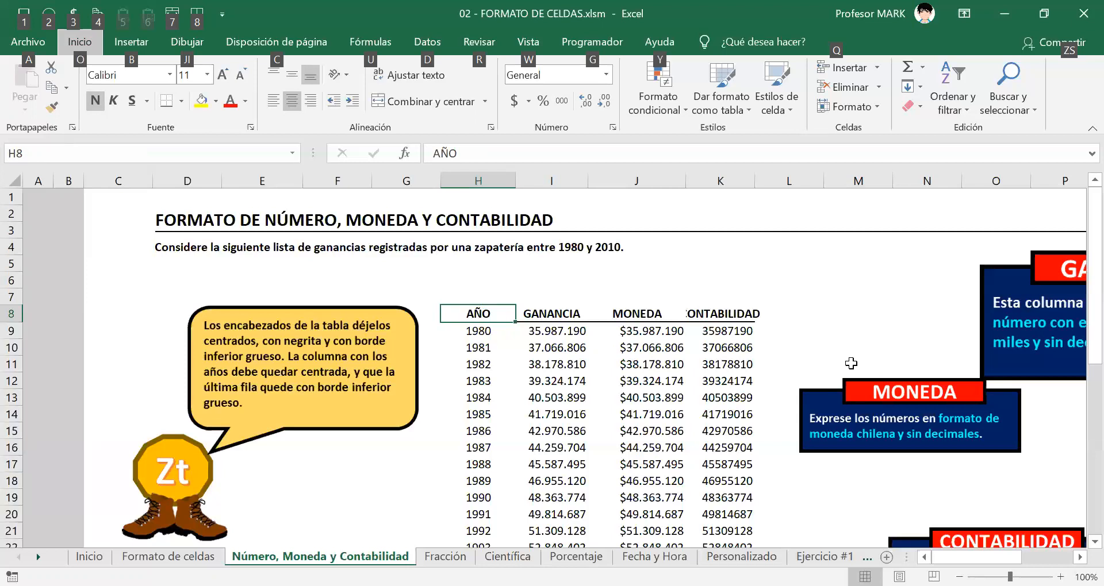
{"action": "key", "text": "o"}
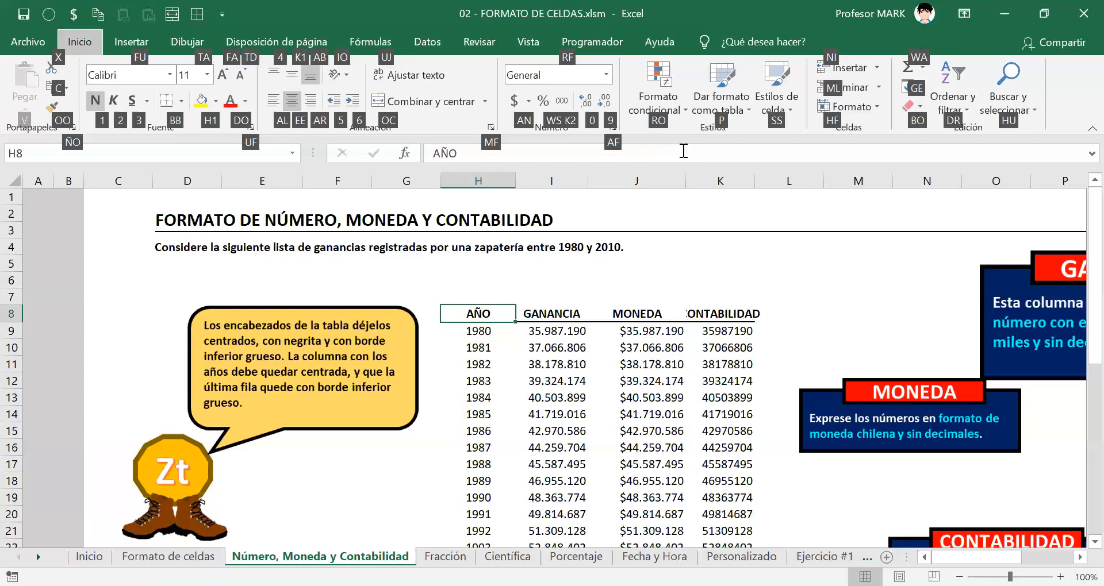
{"action": "key", "text": "a"}
{"action": "key", "text": "f"}
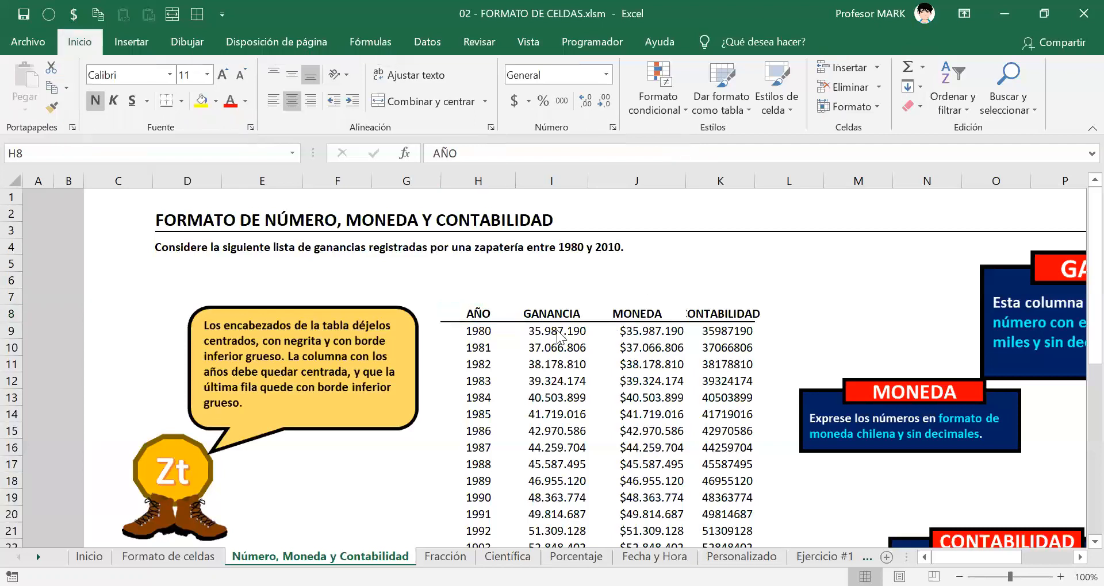
{"action": "key", "text": "Escape"}
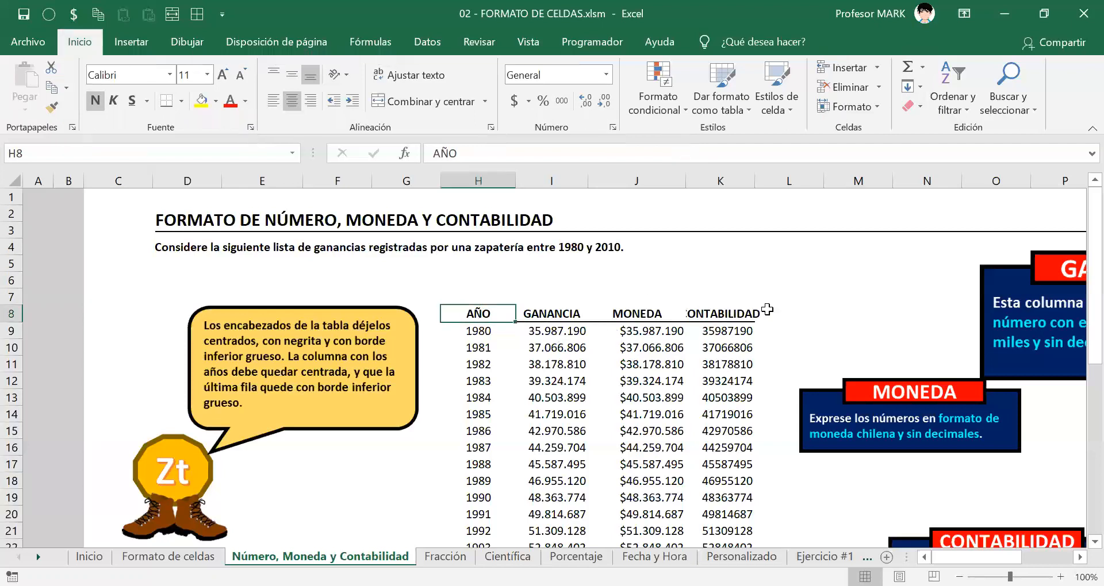
Step: Apply left alignment to the AÑO header in H8 and toggle it off again
{"action": "key", "text": "alt+o"}
{"action": "key", "text": "a"}
{"action": "key", "text": "i"}
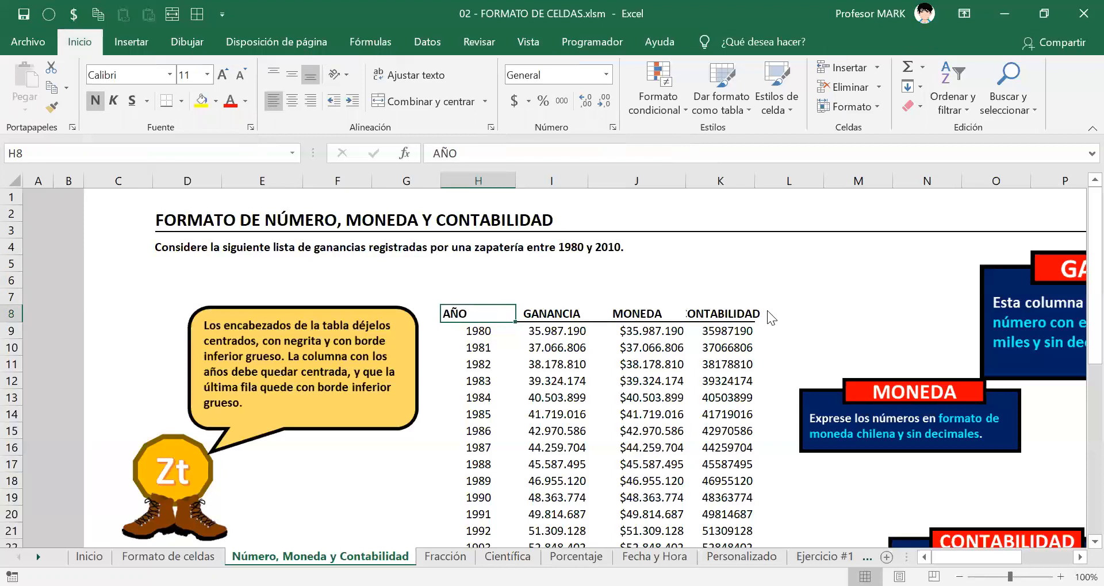
{"action": "key", "text": "alt+o"}
{"action": "key", "text": "a"}
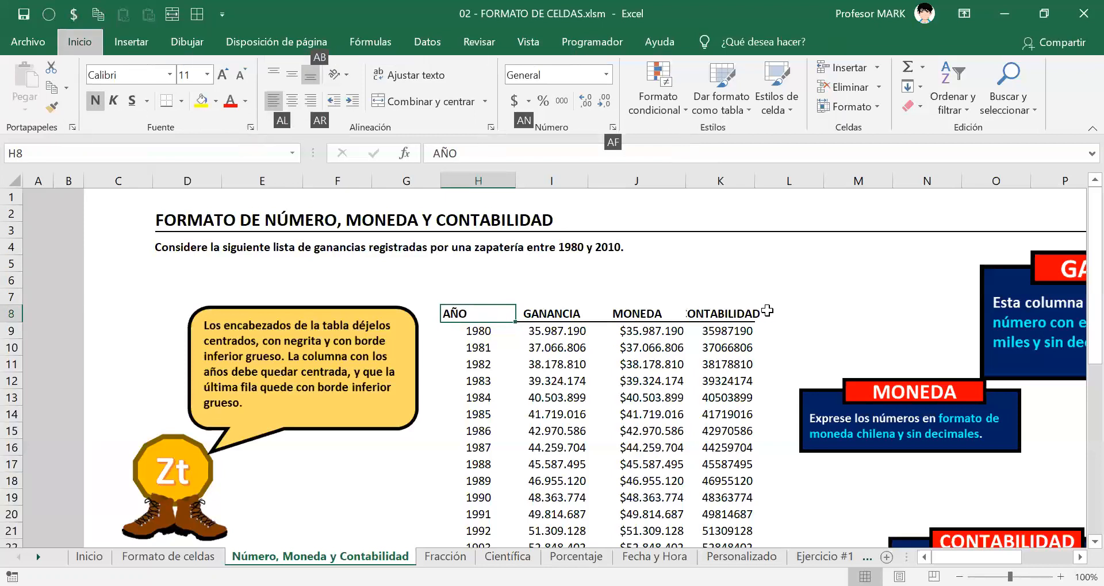
{"action": "key", "text": "l"}
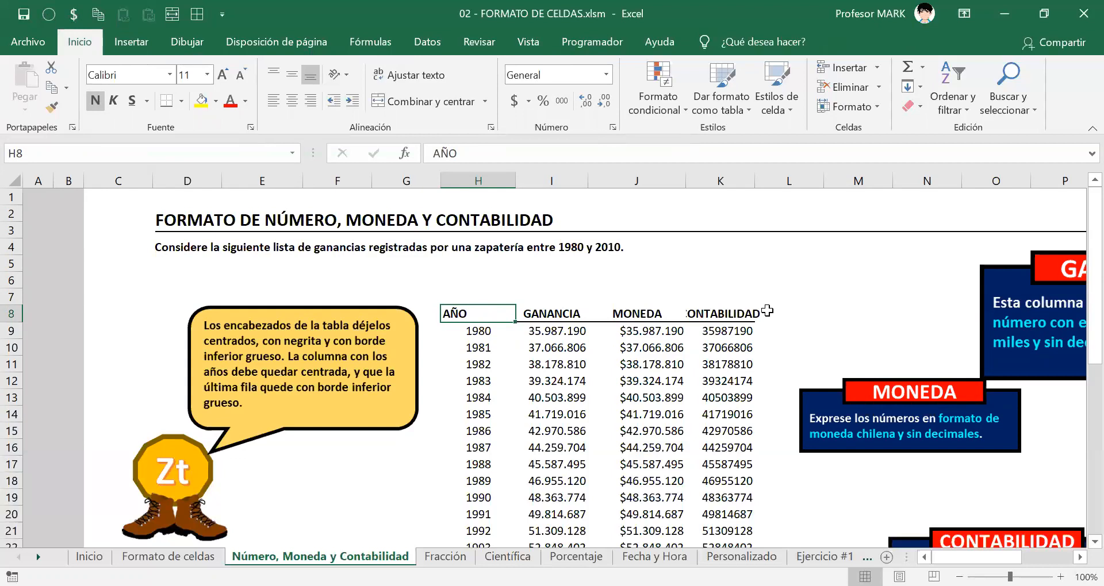
Step: Reopen the number format settings for the AÑO header in H8 and dismiss them
{"action": "key", "text": "alt"}
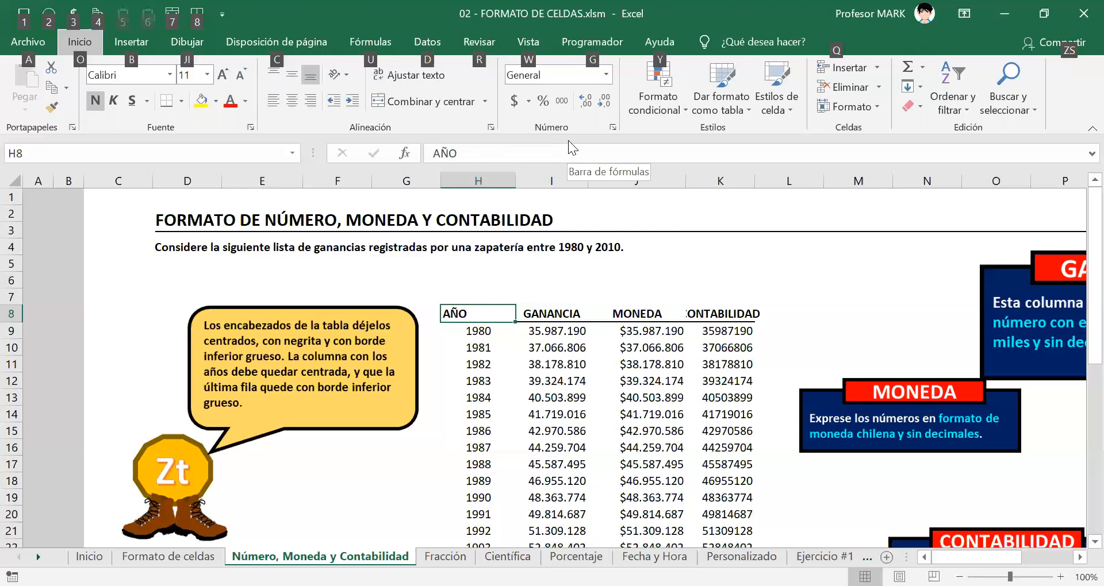
{"action": "key", "text": "o"}
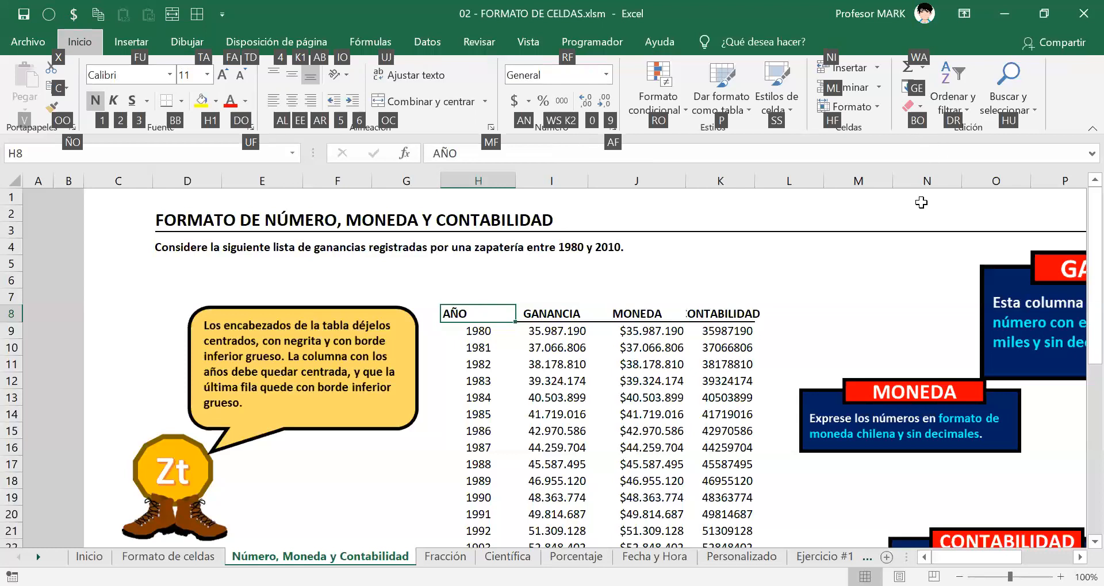
{"action": "left_click", "coordinate": [614, 127]}
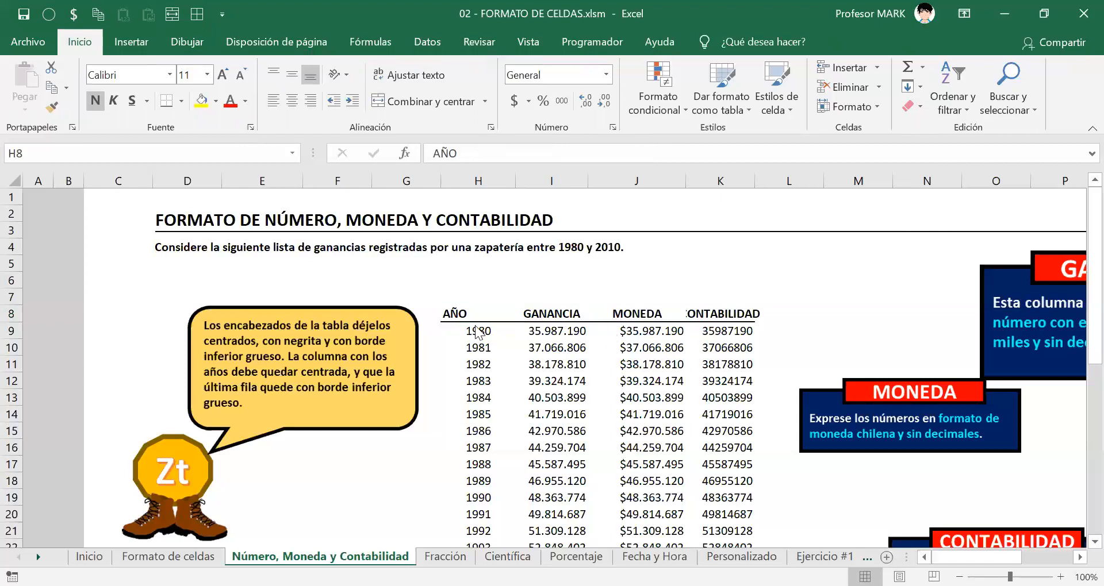
{"action": "key", "text": "Escape"}
Step: Center the AÑO header in H8 horizontally
{"action": "key", "text": "alt"}
{"action": "key", "text": "o"}
{"action": "key", "text": "a"}
{"action": "key", "text": "c"}
{"action": "left_click", "coordinate": [641, 311]}
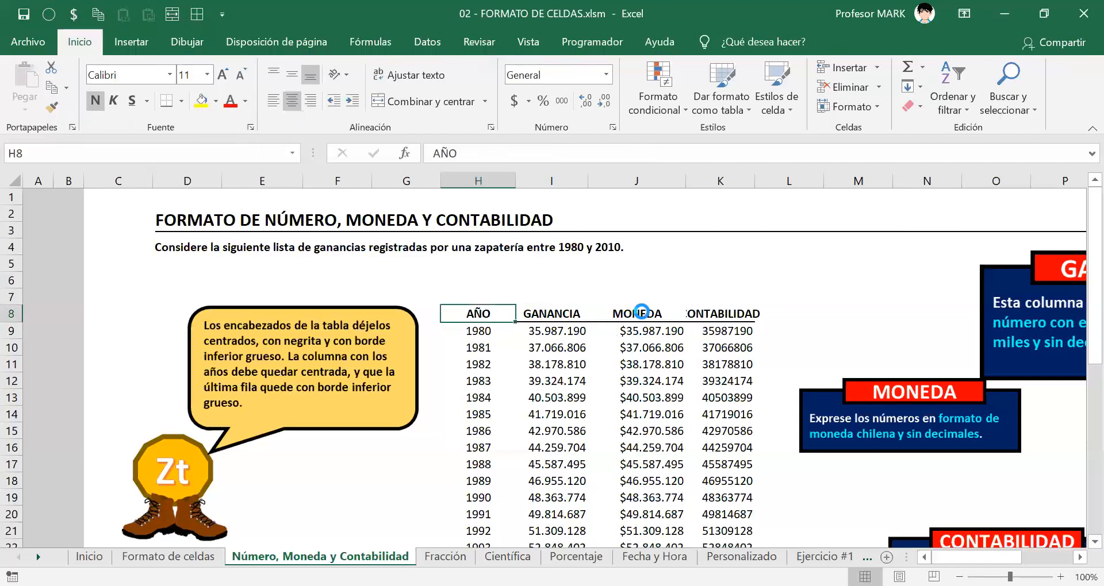